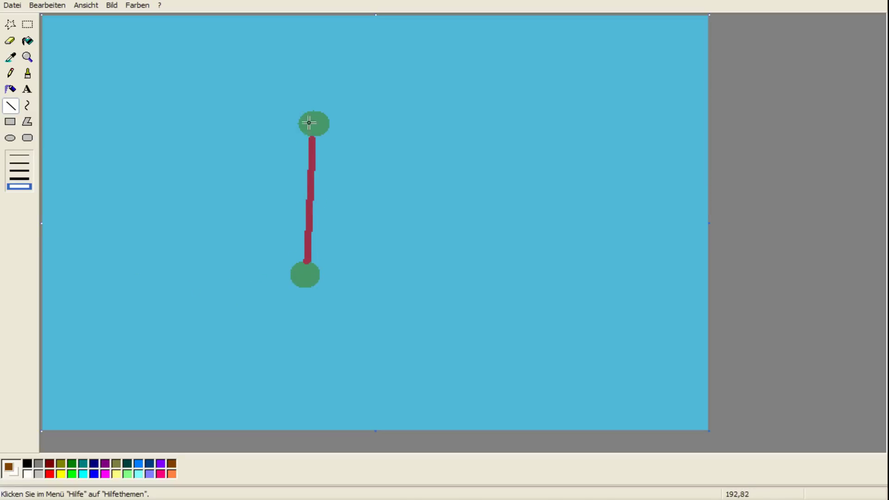
# Save the map drawing and check the saved Kartejoho.png in the picture viewer.
pyautogui.click(12, 5)
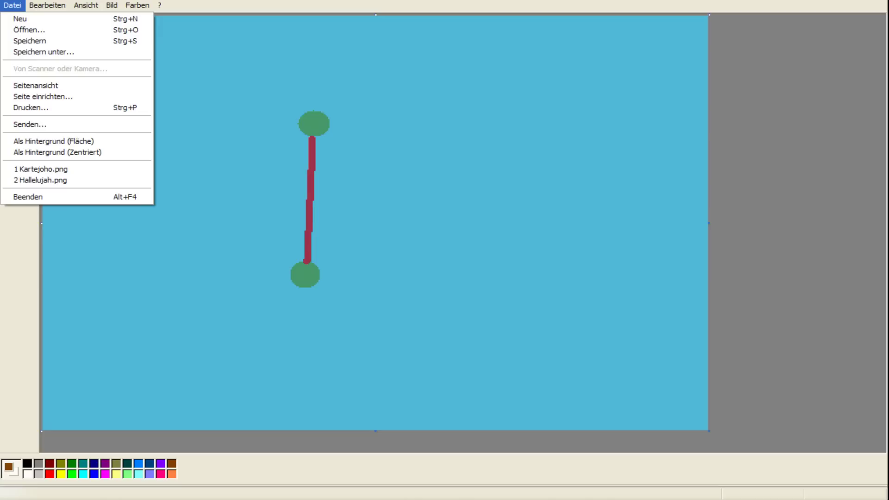
pyautogui.click(29, 42)
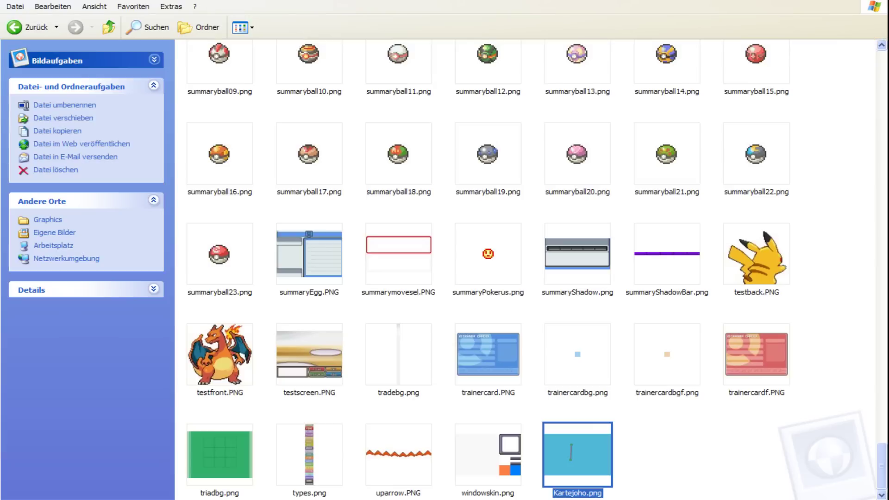
pyautogui.doubleClick(571, 463)
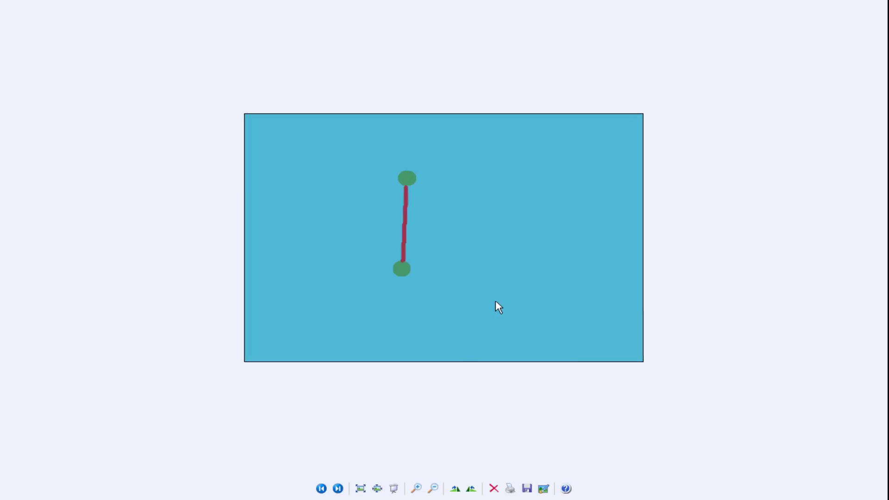
pyautogui.hotkey('alt', 'F4')
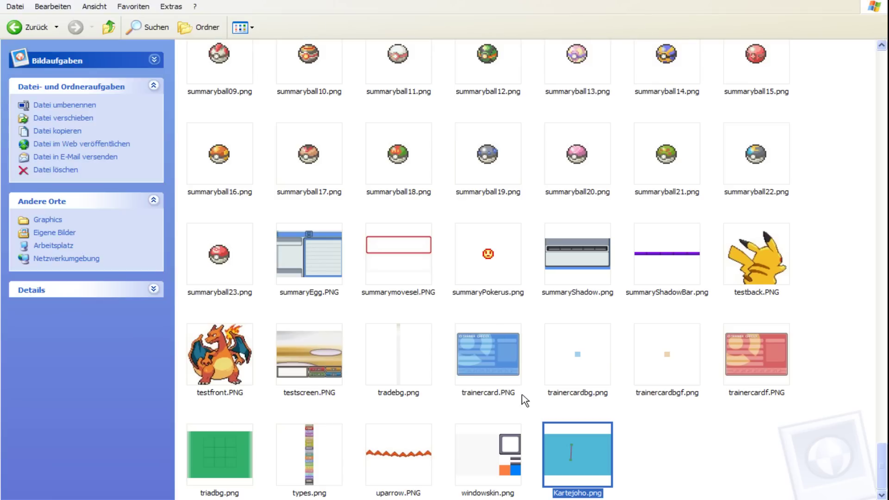
# Go up to the Pokémon Essentials project folder and open townmapgen.html.
pyautogui.click(536, 410)
pyautogui.press('BackSpace')
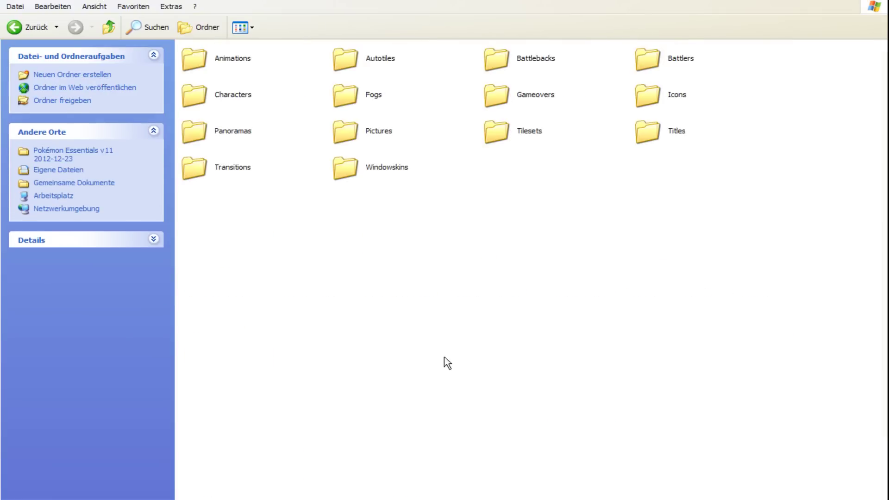
pyautogui.press('BackSpace')
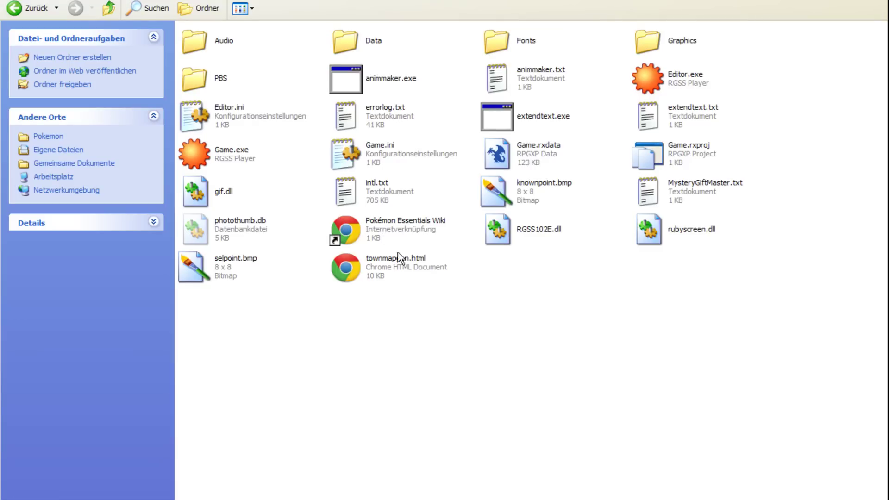
pyautogui.doubleClick(378, 265)
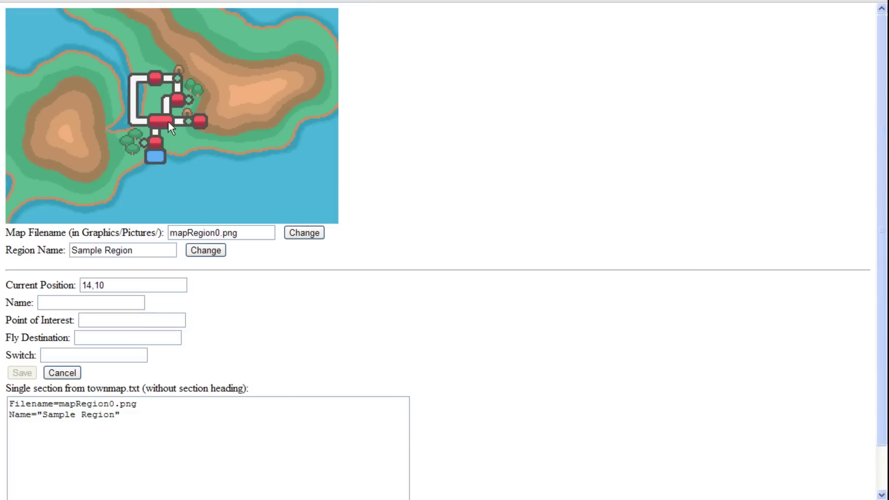
# Change the map filename to kartejoho.png so the generator loads the custom map.
pyautogui.doubleClick(217, 232)
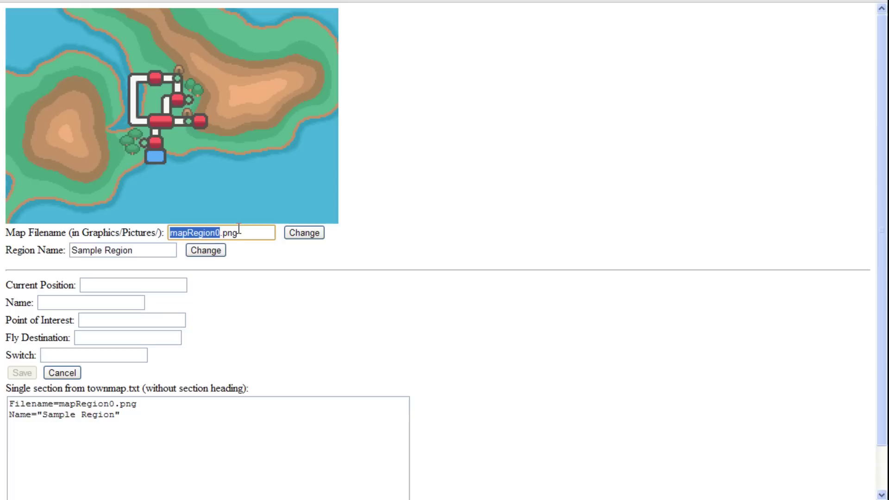
pyautogui.write('kartejoho')
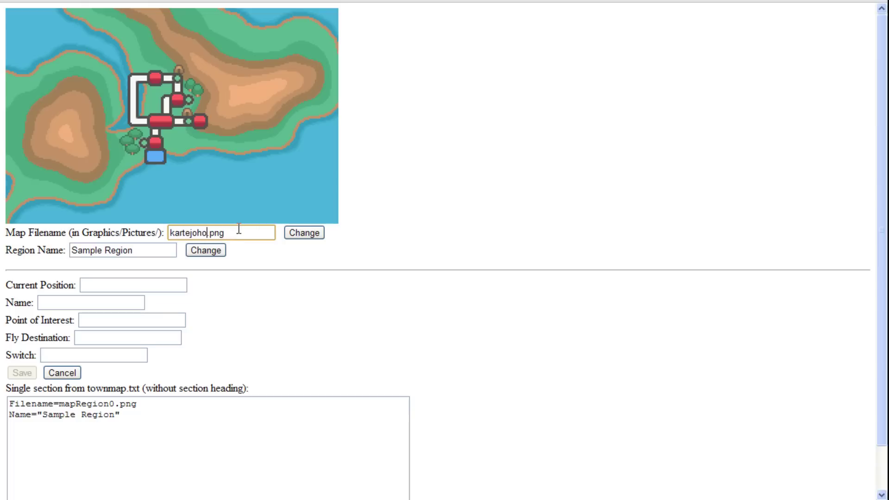
pyautogui.click(306, 234)
pyautogui.moveTo(231, 229); pyautogui.dragTo(160, 232)
pyautogui.click(234, 232)
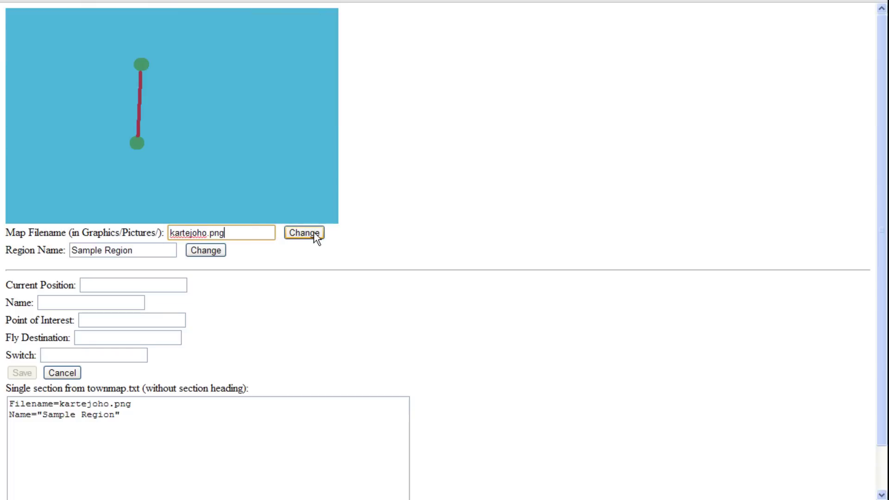
pyautogui.click(119, 80)
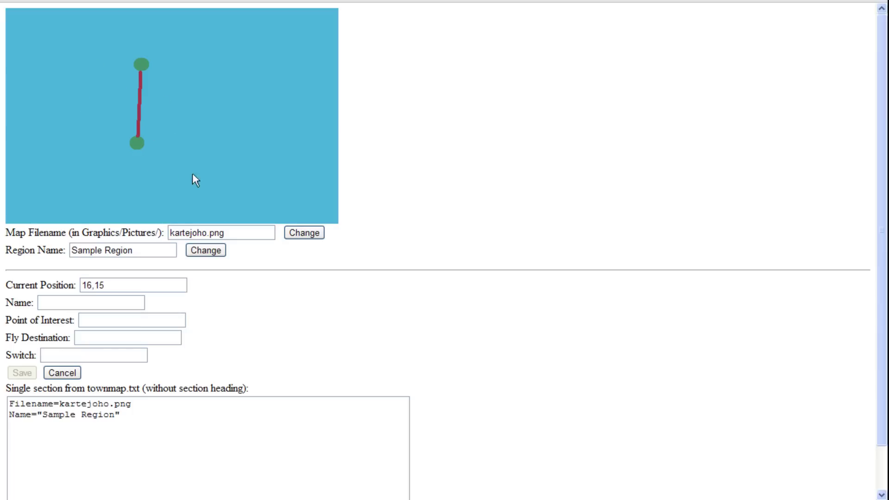
# Enter "Marces Island" as the region name.
pyautogui.moveTo(133, 250); pyautogui.dragTo(17, 254)
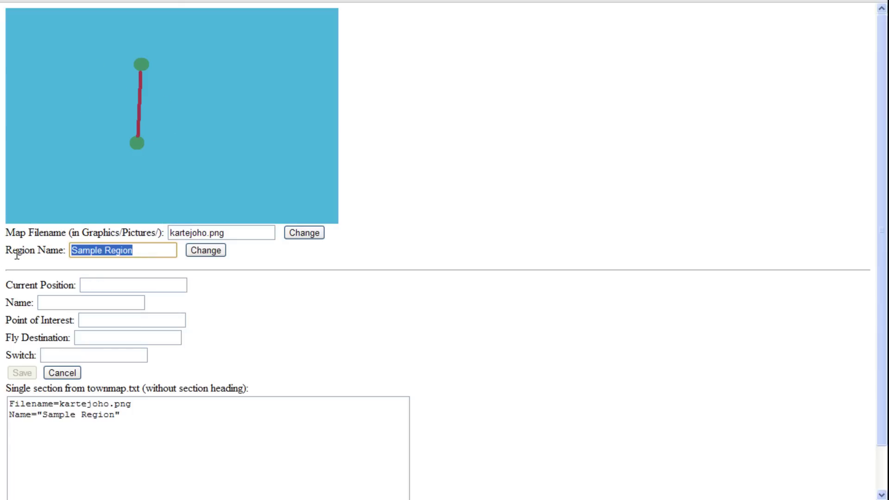
pyautogui.write('Marces Iland')
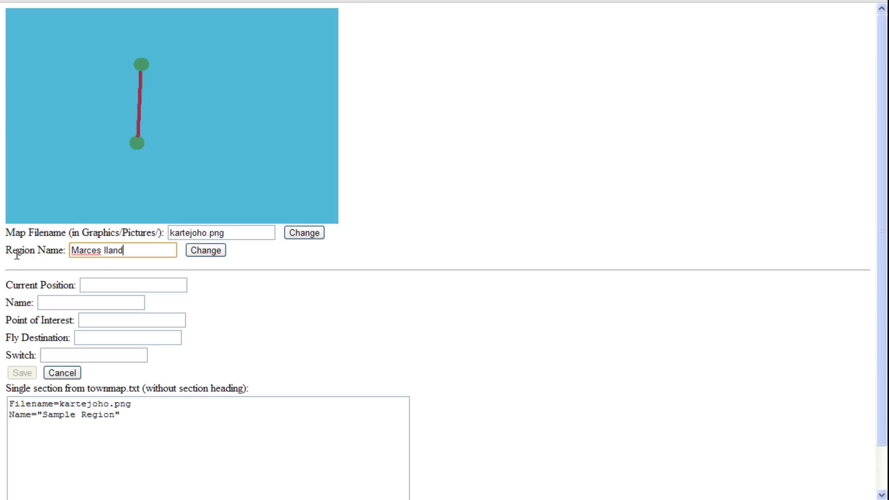
pyautogui.press('BackSpace')
pyautogui.press('BackSpace')
pyautogui.press('BackSpace')
pyautogui.write('sland')
pyautogui.click(31, 264)
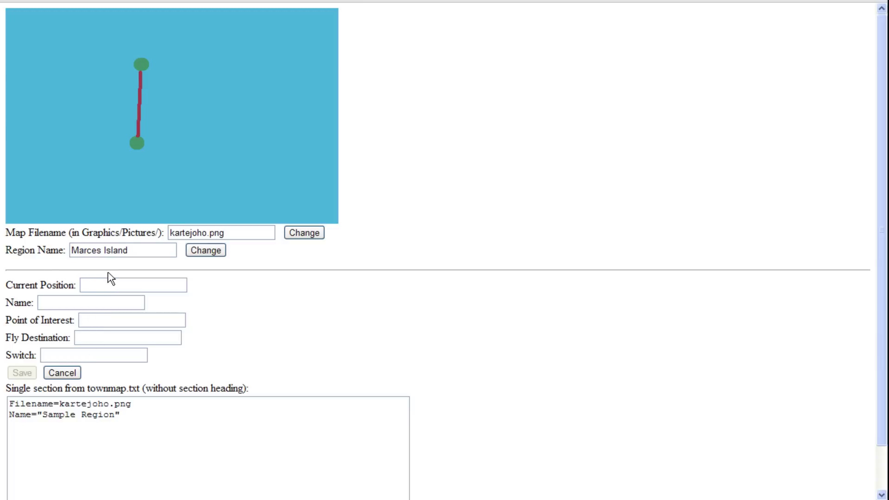
# Select the lower green location on the map at position 11,12 and name it "Eschte".
pyautogui.click(138, 144)
pyautogui.click(135, 143)
pyautogui.click(46, 303)
pyautogui.write('Eschte')
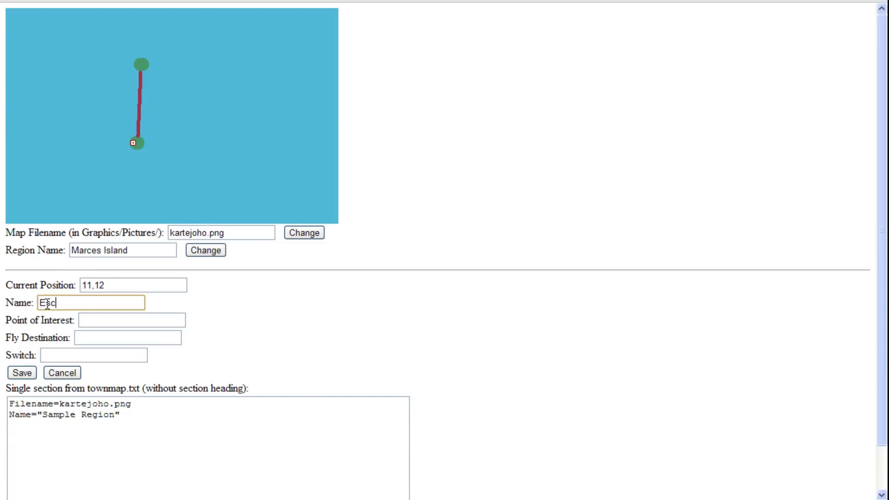
# Switch to RPG Maker XP and examine the Eschte map under Marces Island for its places.
pyautogui.click(294, 307)
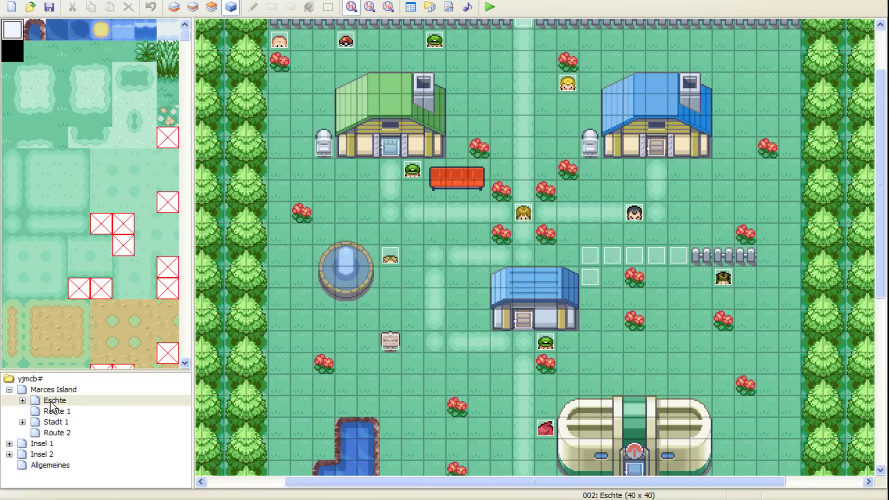
pyautogui.click(50, 402)
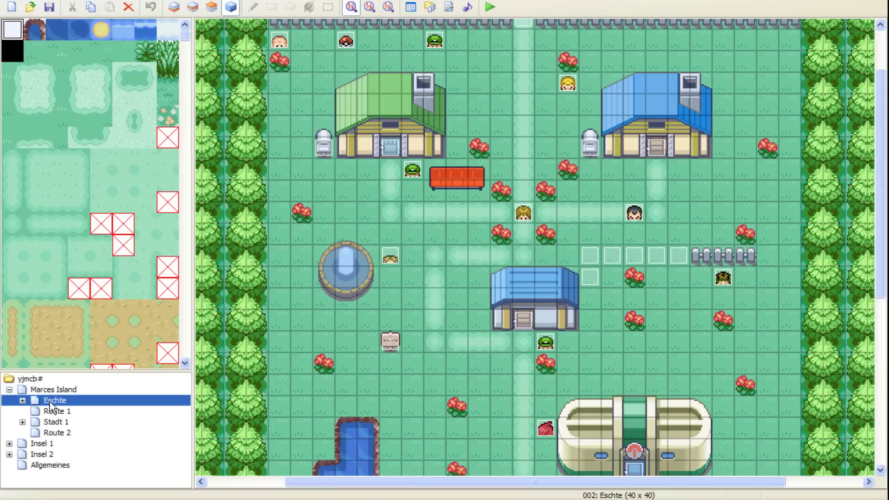
pyautogui.scroll(-3, 863, 174)
pyautogui.scroll(6, 840, 145)
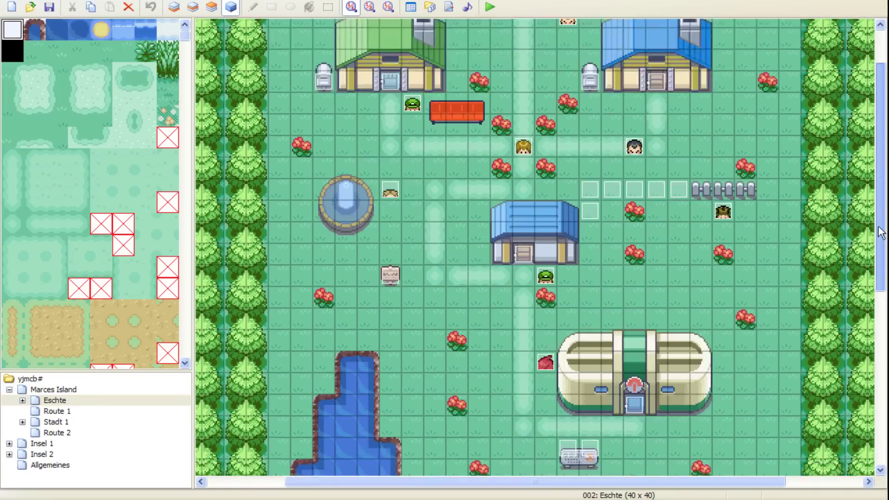
pyautogui.scroll(-5, 780, 302)
pyautogui.scroll(4, 833, 307)
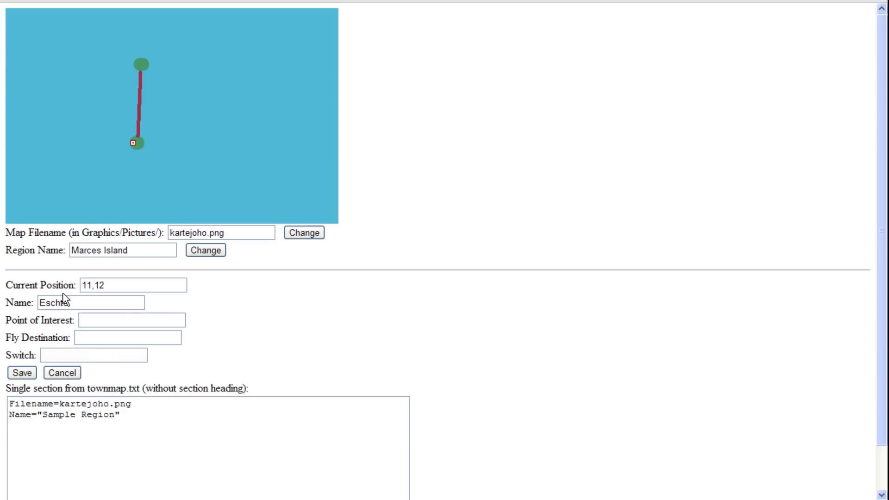
# Back in the town map generator, enter "Safari Zone, Rollstuhlverkäuferladen, Kino, Popcorn, Monopoly uvm..." as Eschte's point of interest.
pyautogui.click(68, 304)
pyautogui.click(102, 319)
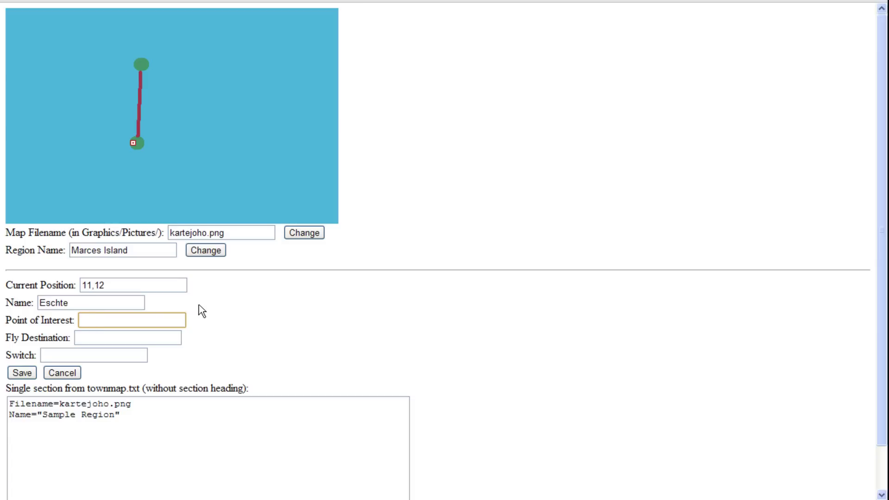
pyautogui.write('Sa')
pyautogui.write('fari Zone, Rollstuhlverkäu')
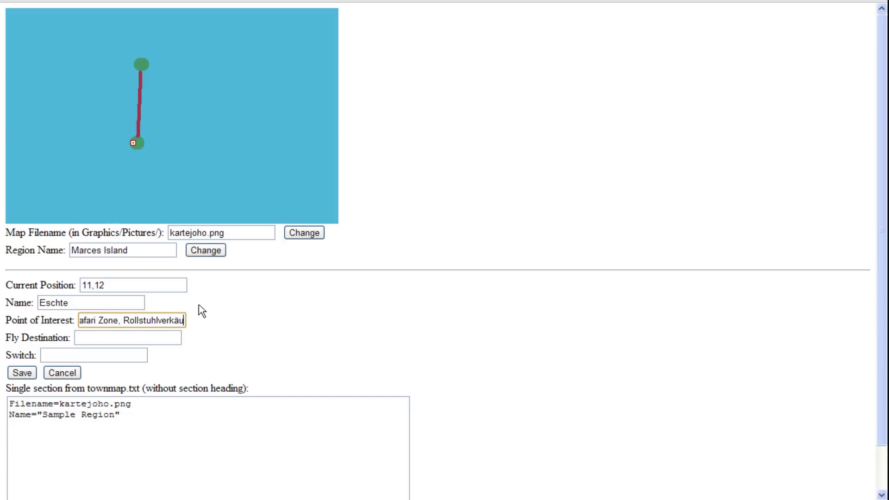
pyautogui.write('f')
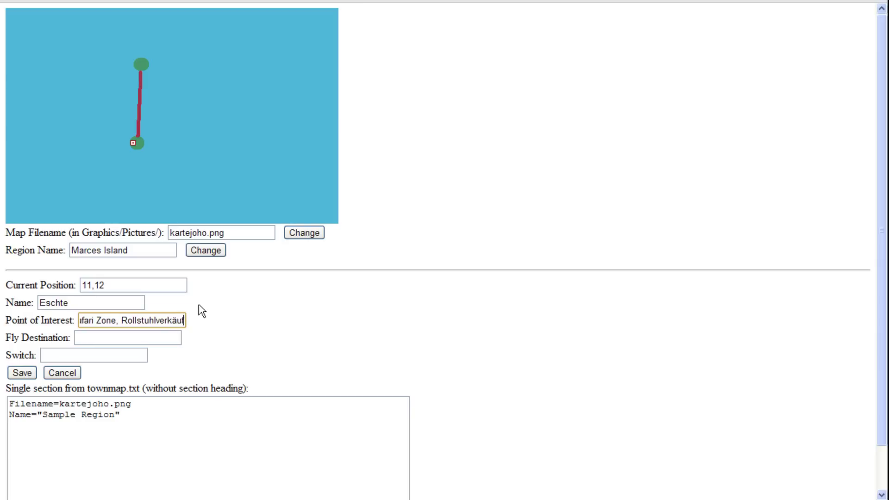
pyautogui.write('erladen, Ki')
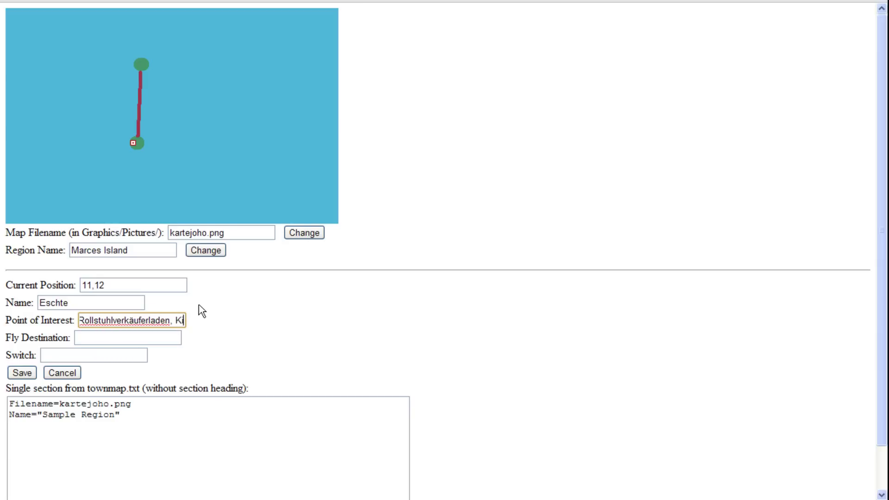
pyautogui.write('no, Po')
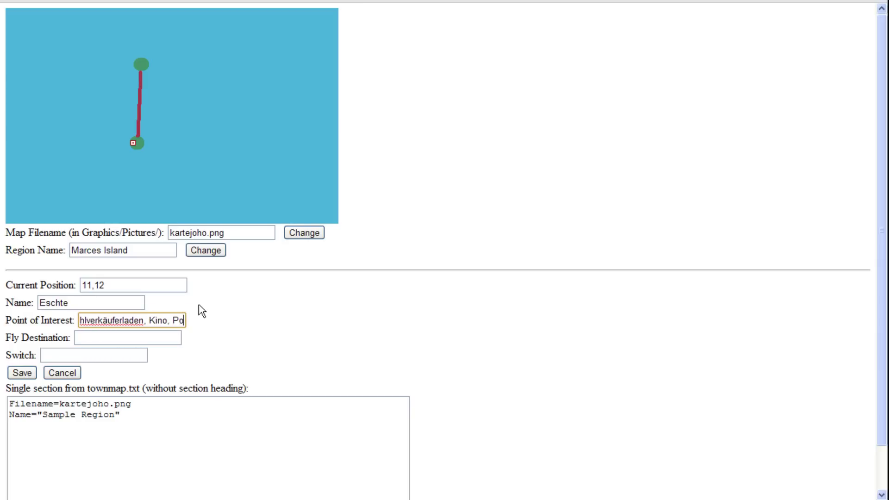
pyautogui.write('pcorn, ')
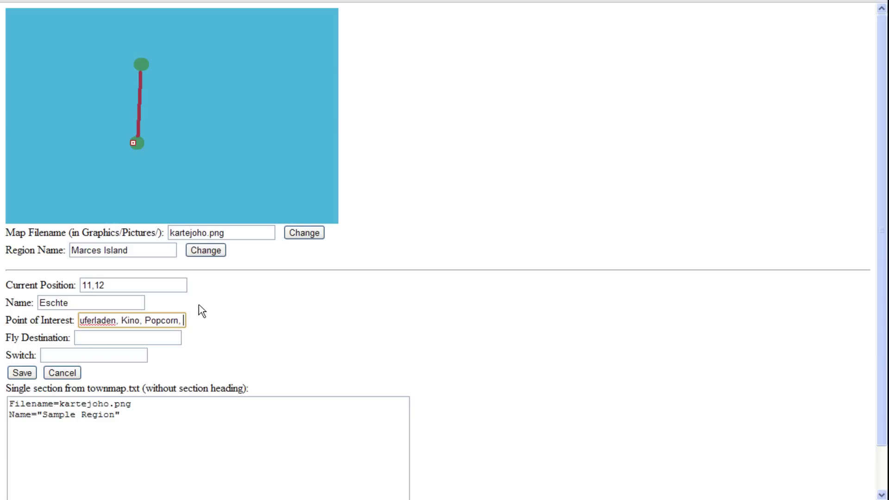
pyautogui.write('Monopol')
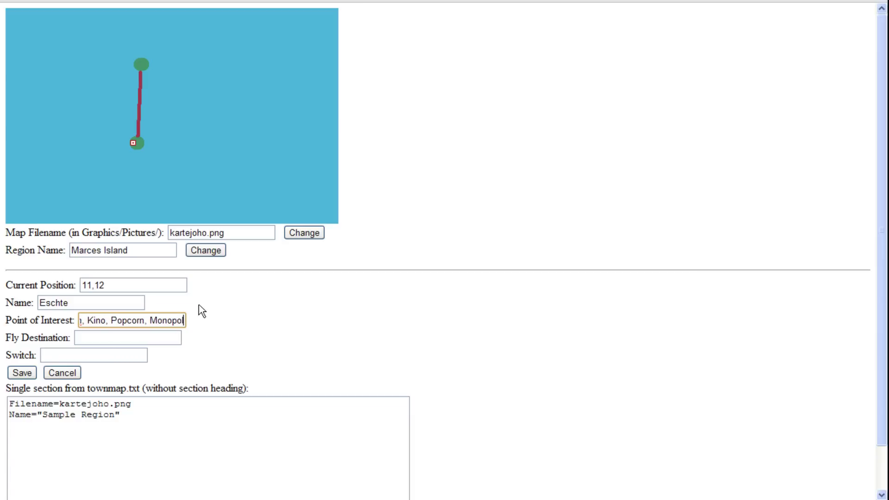
pyautogui.write('y uvm...')
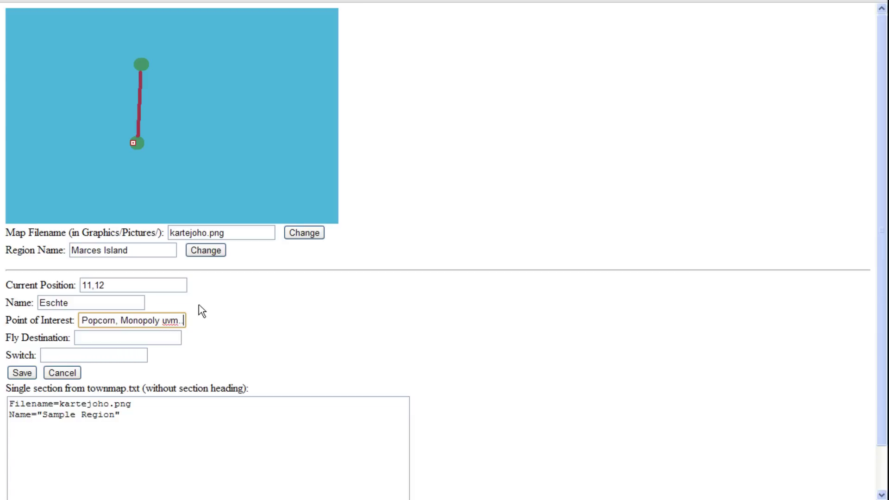
# Leave the generator and open townmap.txt from the project's PBS folder in a maximized editor window.
pyautogui.click(103, 337)
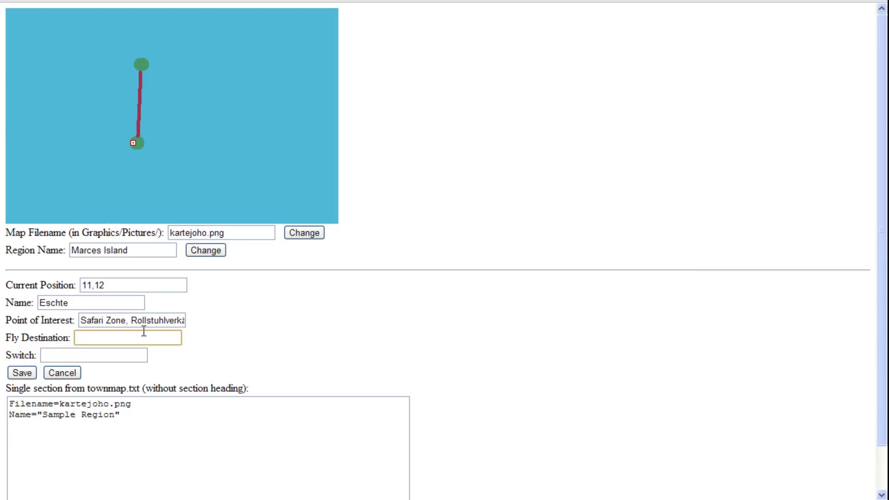
pyautogui.click(247, 325)
pyautogui.hotkey('alt', 'F4')
pyautogui.click(513, 392)
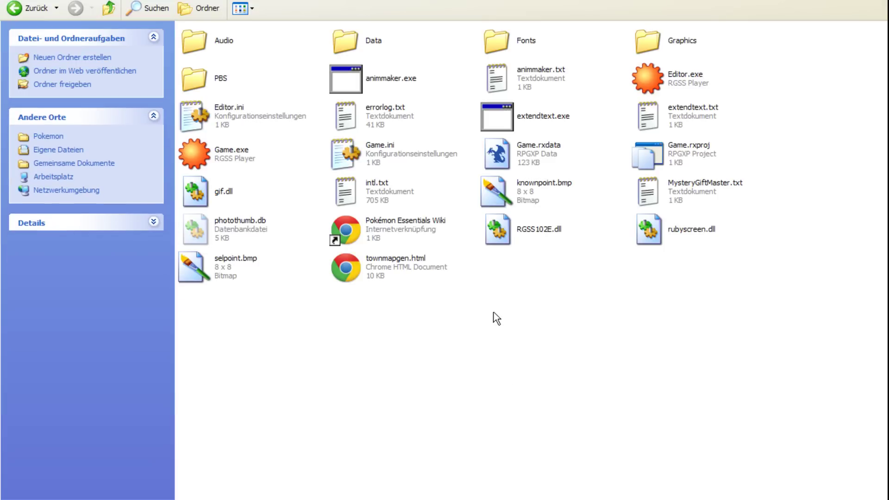
pyautogui.doubleClick(194, 79)
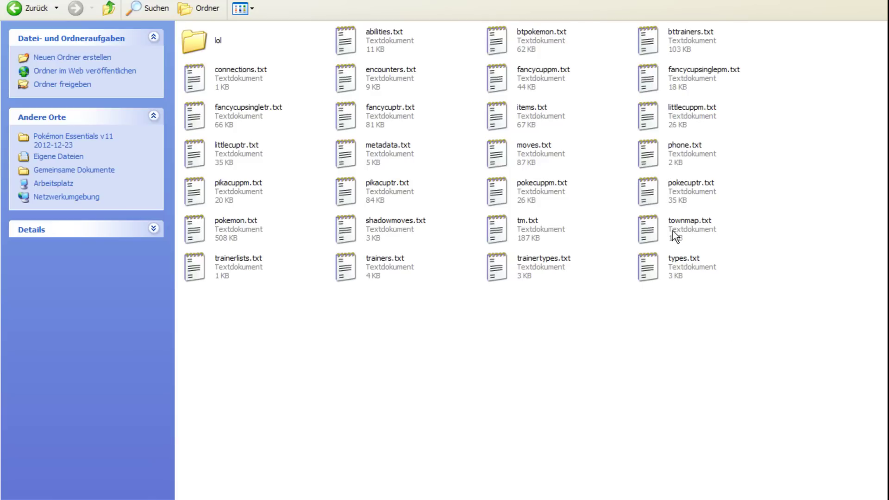
pyautogui.doubleClick(192, 43)
pyautogui.click(14, 8)
pyautogui.doubleClick(685, 223)
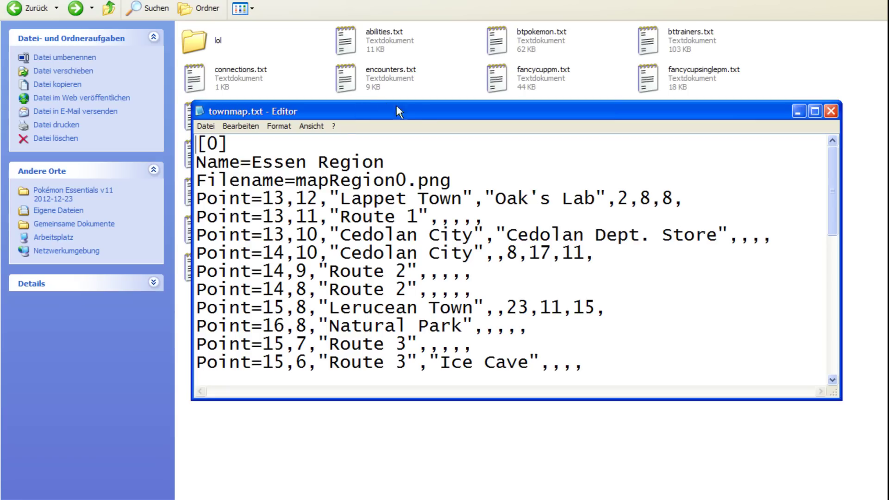
pyautogui.doubleClick(419, 108)
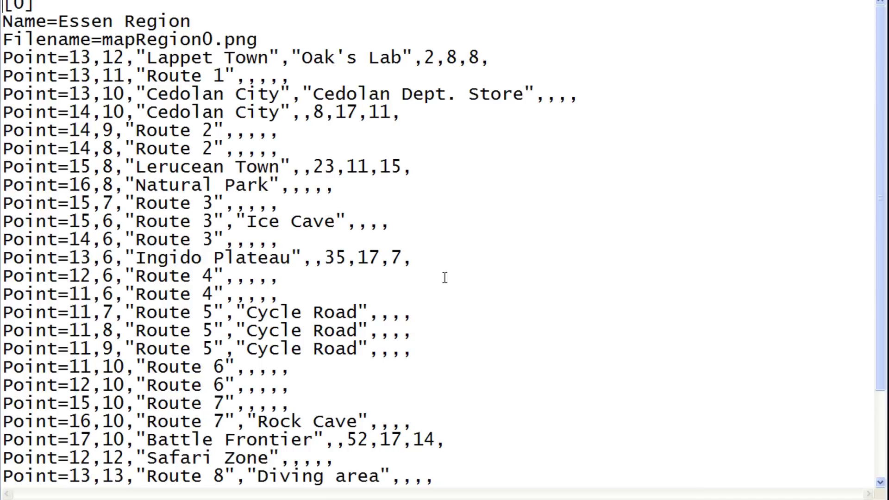
# Delete the whole [1] section and all Point lines of section [0], keeping only its header, name and filename.
pyautogui.moveTo(57, 20); pyautogui.dragTo(204, 19)
pyautogui.click(205, 20)
pyautogui.moveTo(55, 21); pyautogui.dragTo(203, 19)
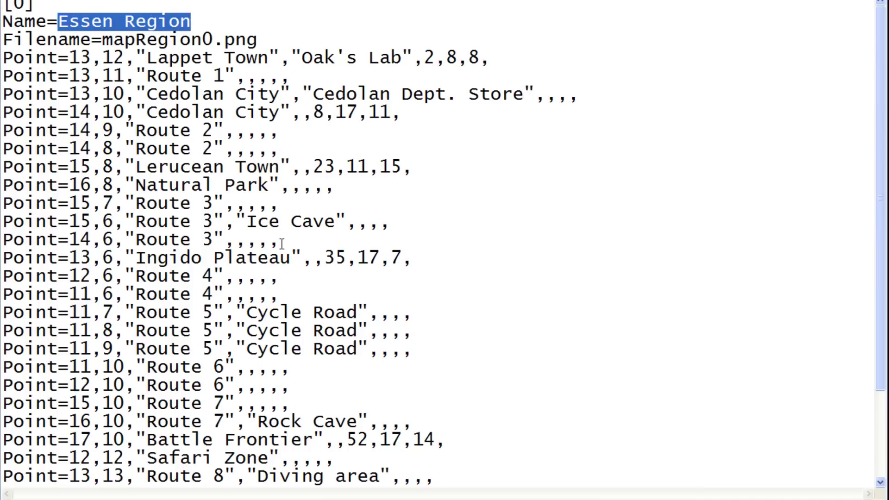
pyautogui.scroll(-2, 281, 243)
pyautogui.moveTo(250, 479); pyautogui.dragTo(2, 420)
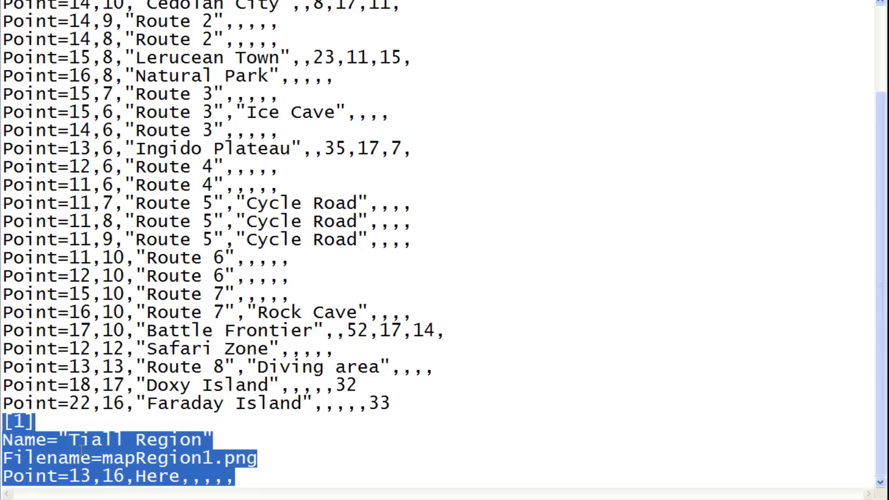
pyautogui.press('Delete')
pyautogui.moveTo(393, 476); pyautogui.dragTo(1, 60)
pyautogui.press('Delete')
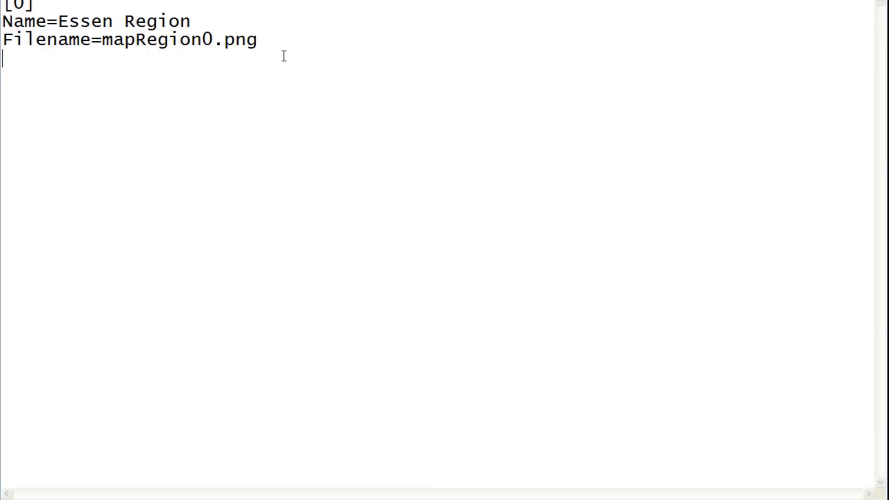
# Delete the Name and Filename lines so only the [0] header remains, and close townmap.txt with the changes saved.
pyautogui.hotkey('shift', 'Up')
pyautogui.hotkey('shift', 'Up')
pyautogui.press('BackSpace')
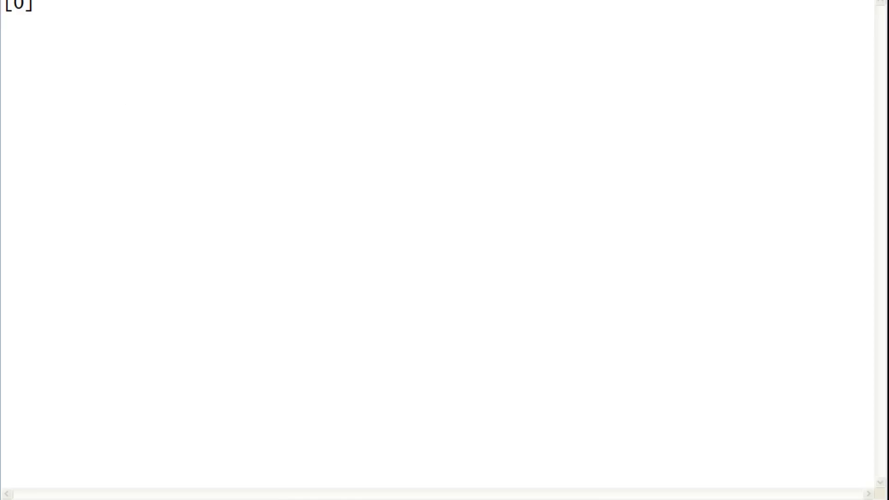
pyautogui.click(14, 0)
pyautogui.click(25, 23)
pyautogui.hotkey('alt', 'F4')
pyautogui.click(338, 384)
# Reopen townmap.txt from the PBS folder to check its saved content, and close it again.
pyautogui.doubleClick(679, 222)
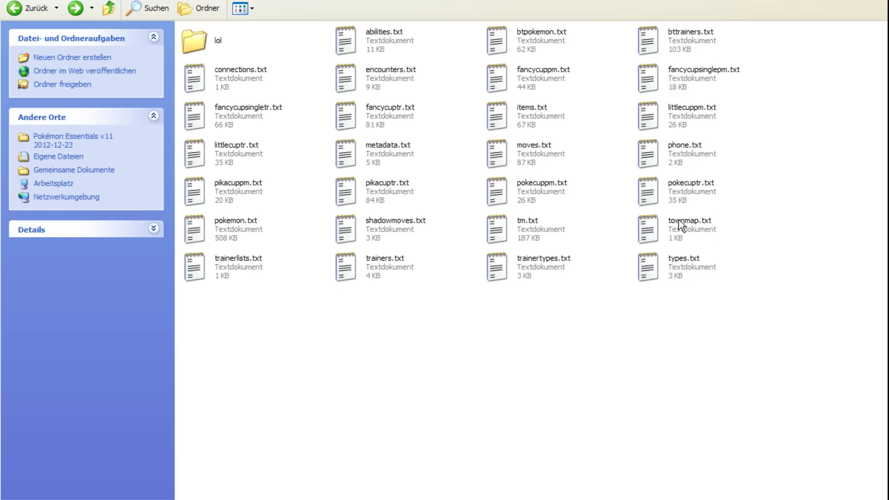
pyautogui.moveTo(607, 112); pyautogui.dragTo(581, 111)
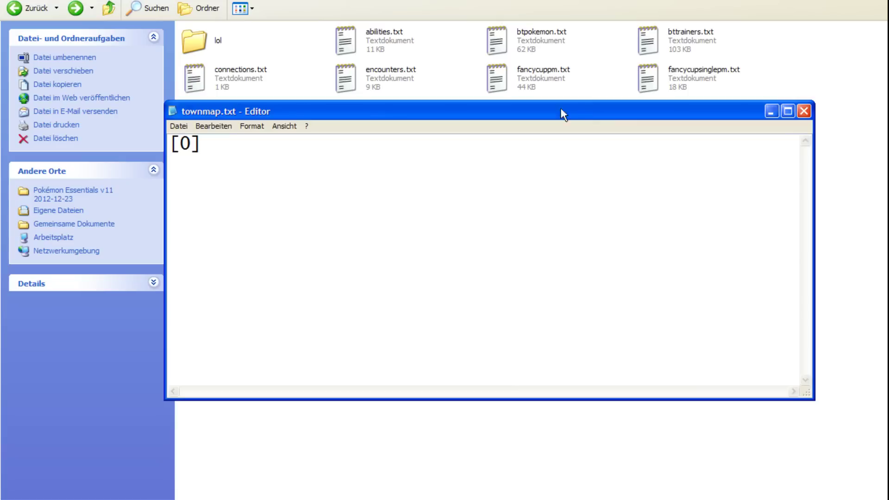
pyautogui.click(804, 111)
# Return to the town map generator and examine Eschte's point of interest text.
pyautogui.click(490, 357)
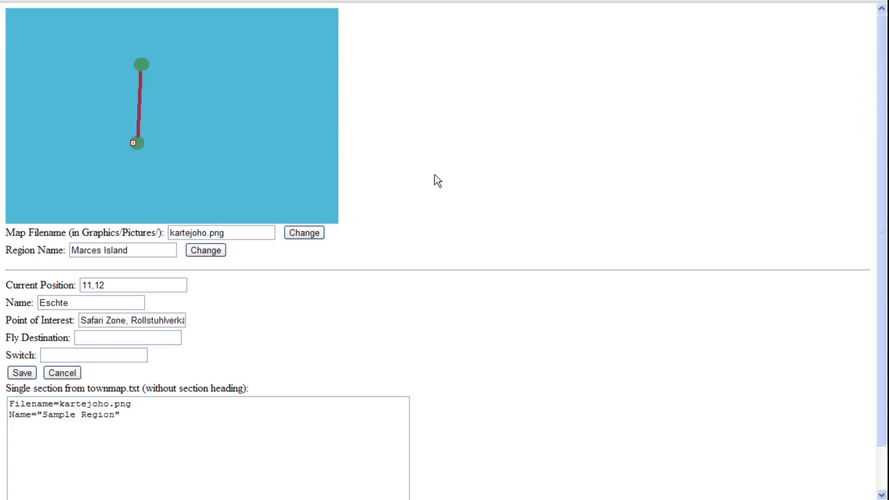
pyautogui.scroll(-2, 418, 262)
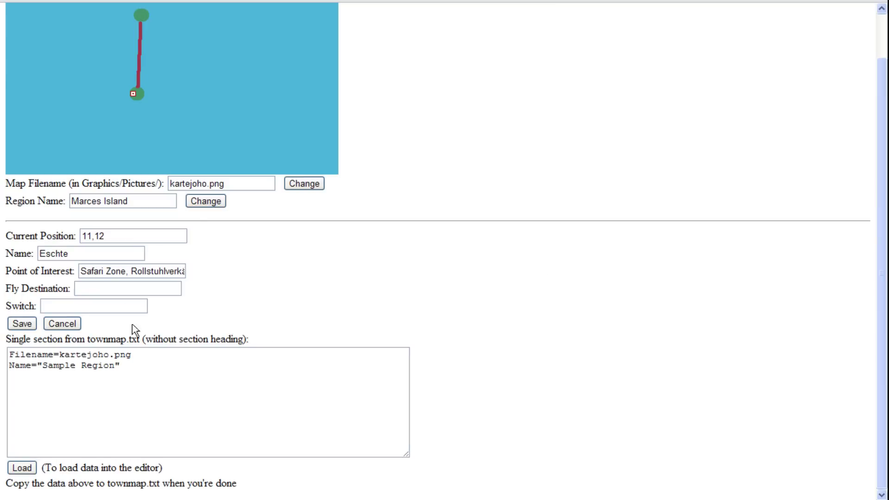
pyautogui.moveTo(84, 272); pyautogui.dragTo(215, 275)
pyautogui.click(158, 272)
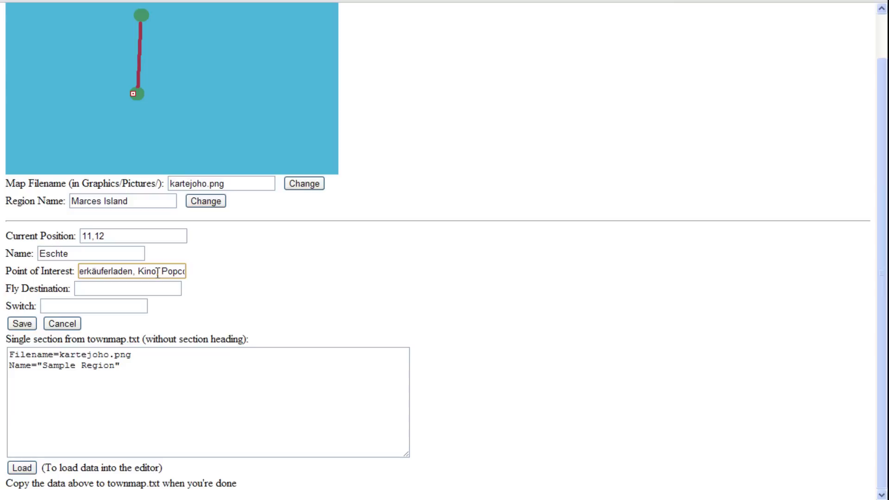
pyautogui.moveTo(98, 271); pyautogui.dragTo(154, 272)
pyautogui.click(122, 272)
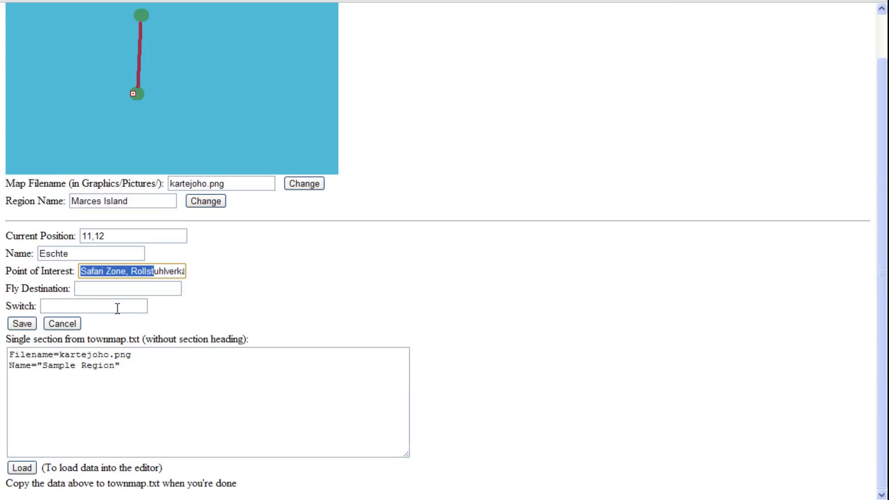
# Look up Eschte's map ID in RPG Maker XP and enter "002," as the first part of its fly destination.
pyautogui.click(95, 286)
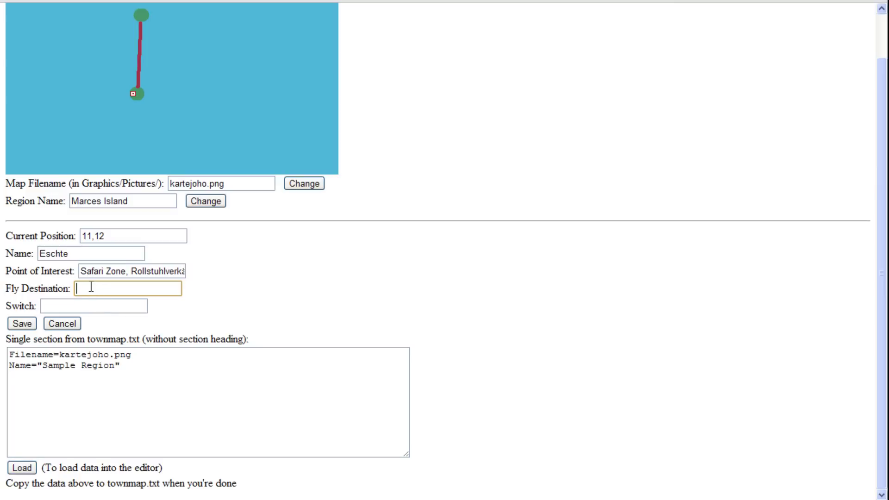
pyautogui.hotkey('alt', 'Tab')
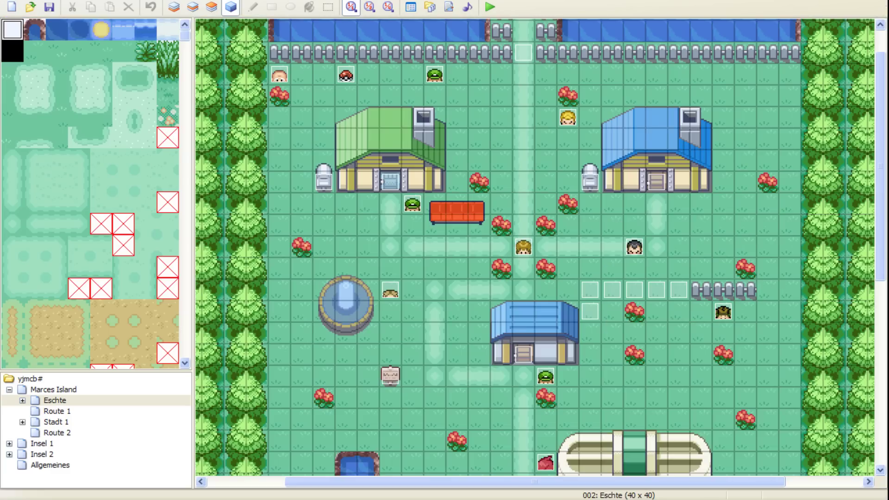
pyautogui.moveTo(879, 167); pyautogui.dragTo(879, 208)
pyautogui.click(52, 401)
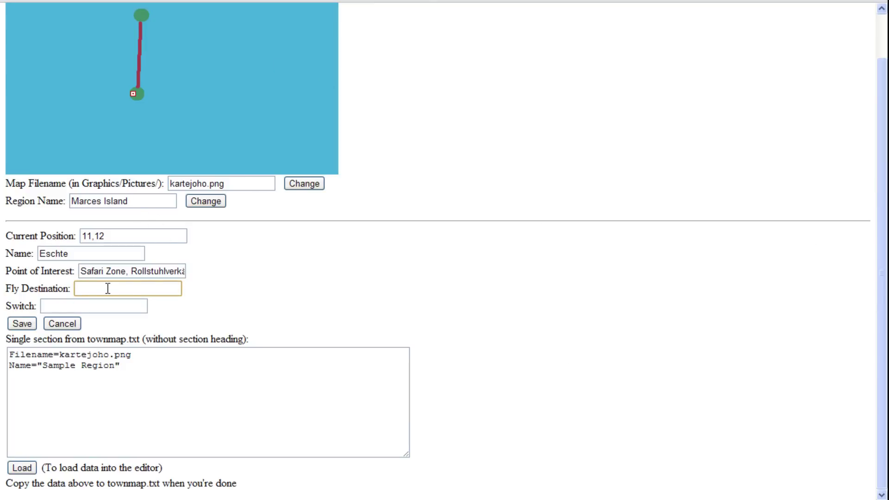
pyautogui.write('002,')
# Switch to RPG Maker XP and examine the coordinates of the tile below the green-roofed house's door on the Eschte map.
pyautogui.hotkey('alt', 'Tab')
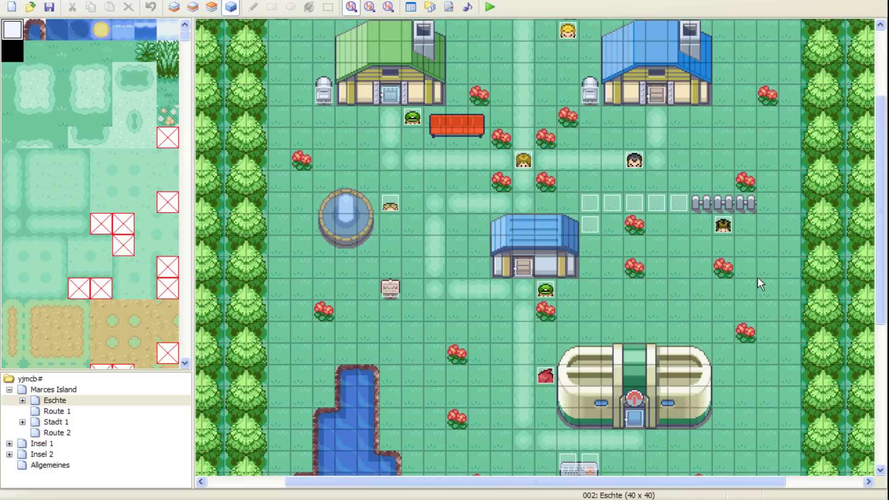
pyautogui.moveTo(879, 243); pyautogui.dragTo(878, 180)
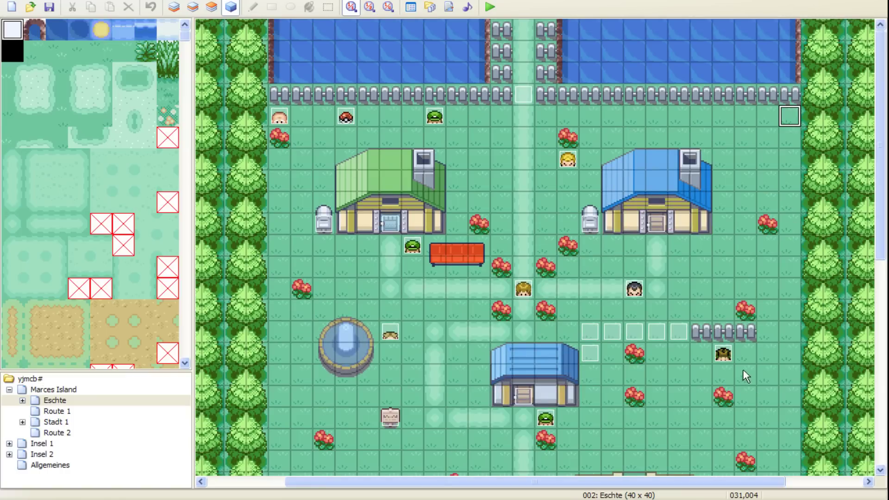
pyautogui.moveTo(879, 259); pyautogui.dragTo(879, 389)
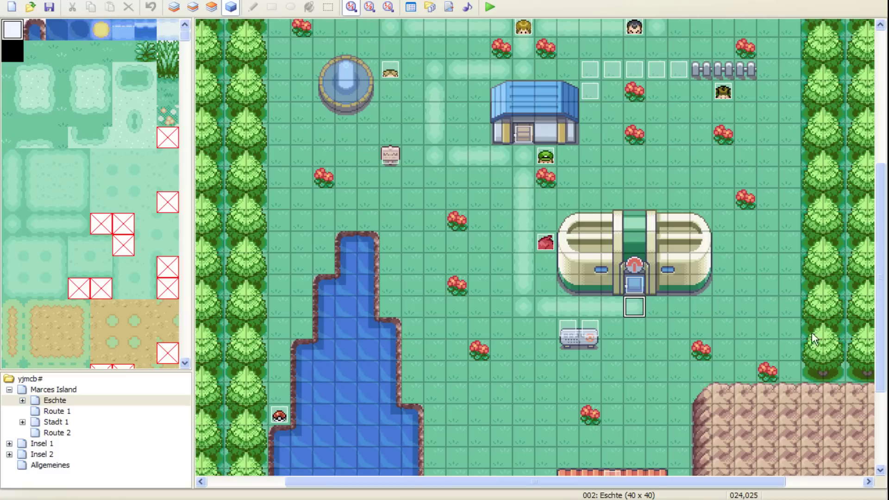
pyautogui.moveTo(879, 277); pyautogui.dragTo(878, 163)
pyautogui.click(393, 213)
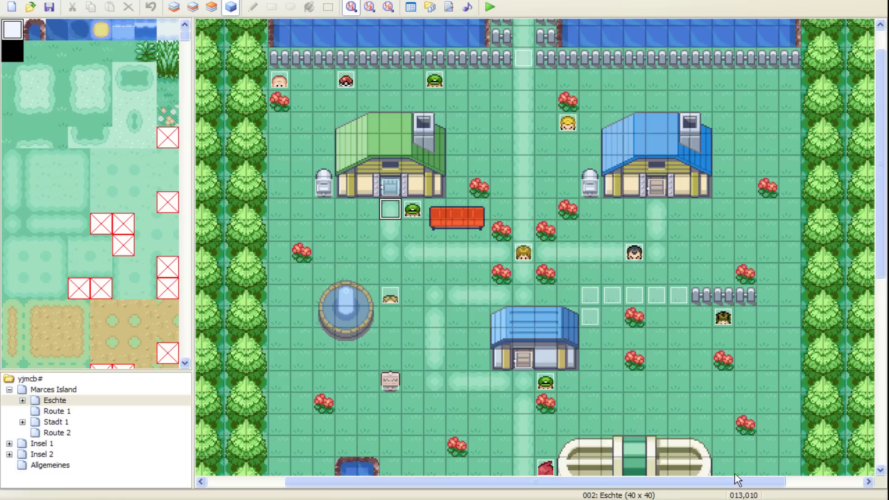
pyautogui.click(391, 230)
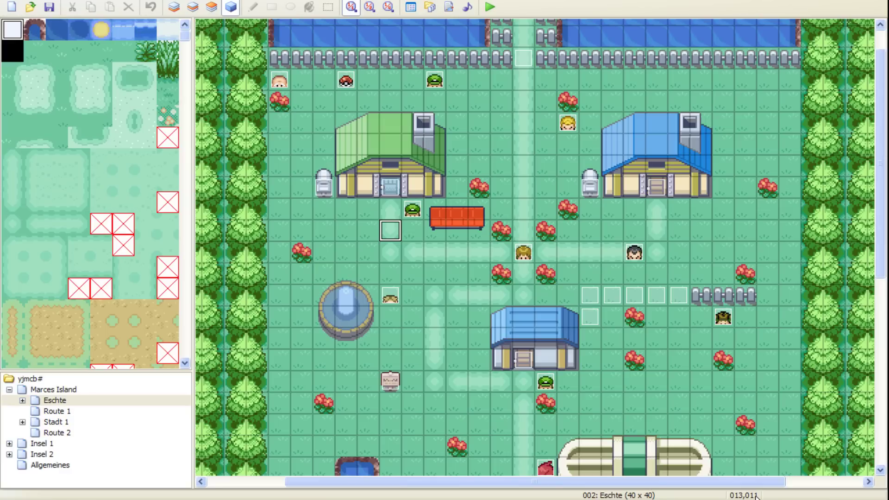
pyautogui.click(392, 253)
pyautogui.click(393, 277)
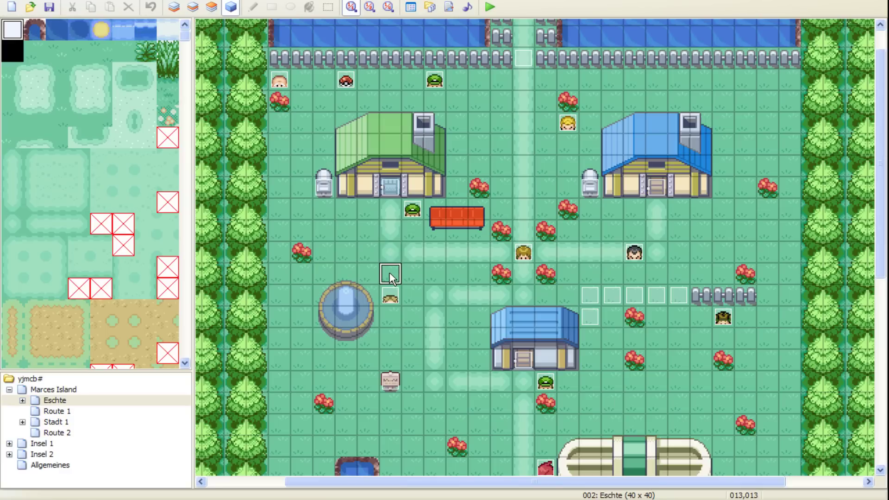
pyautogui.click(391, 313)
pyautogui.click(391, 397)
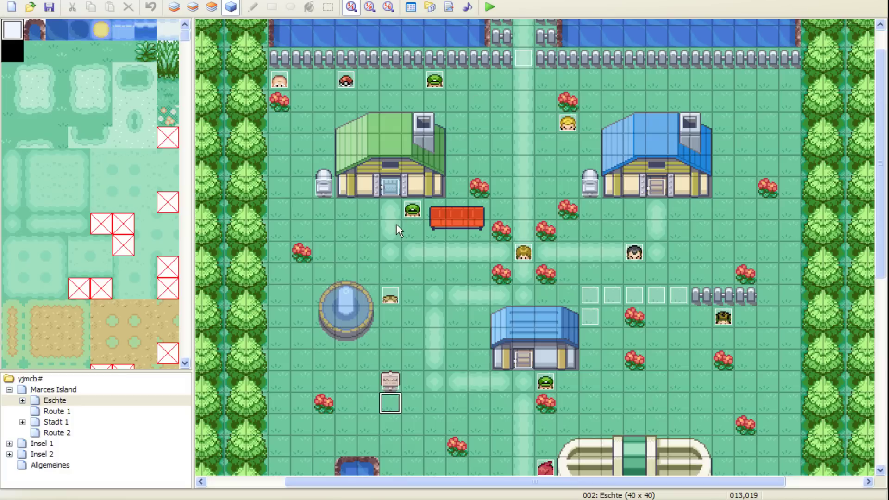
pyautogui.click(393, 209)
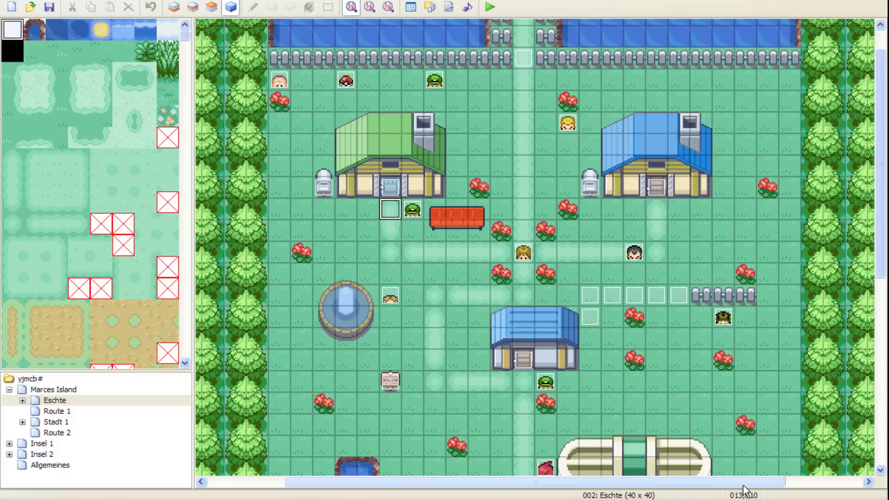
# Return to the town map generator and complete Eschte's fly destination as 002,013,010.
pyautogui.hotkey('alt', 'Tab')
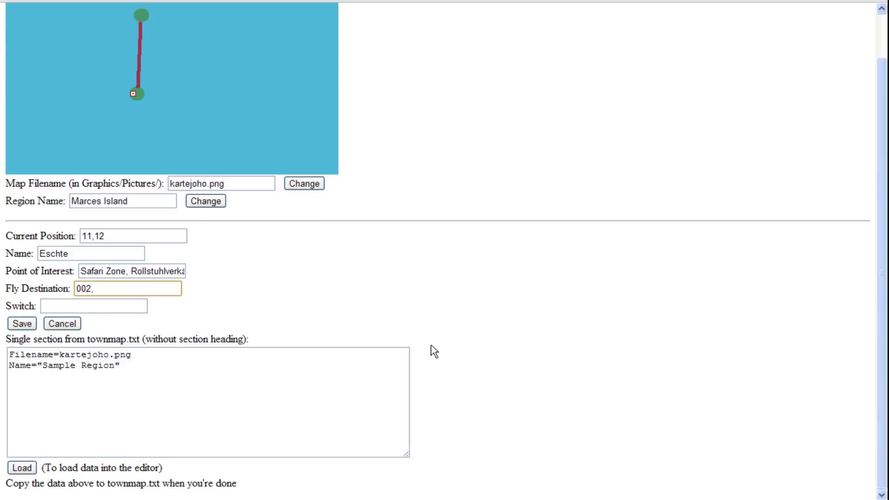
pyautogui.hotkey('alt', 'Tab')
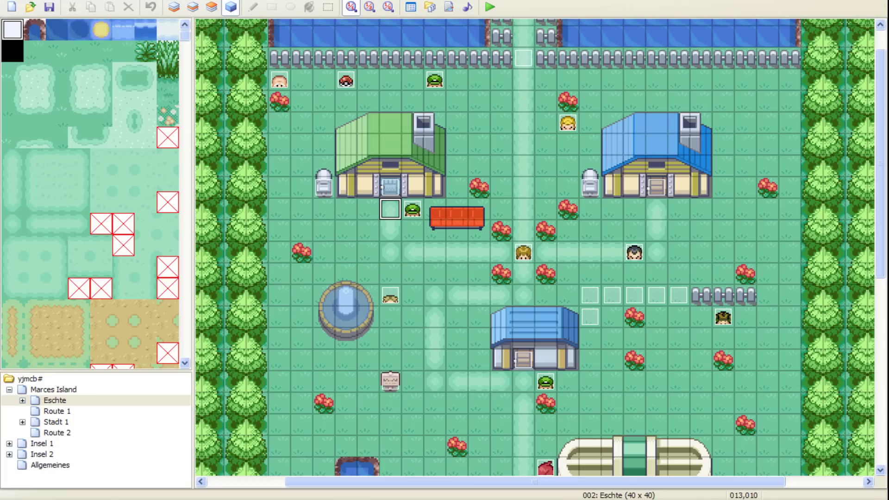
pyautogui.hotkey('alt', 'Tab')
pyautogui.write('01')
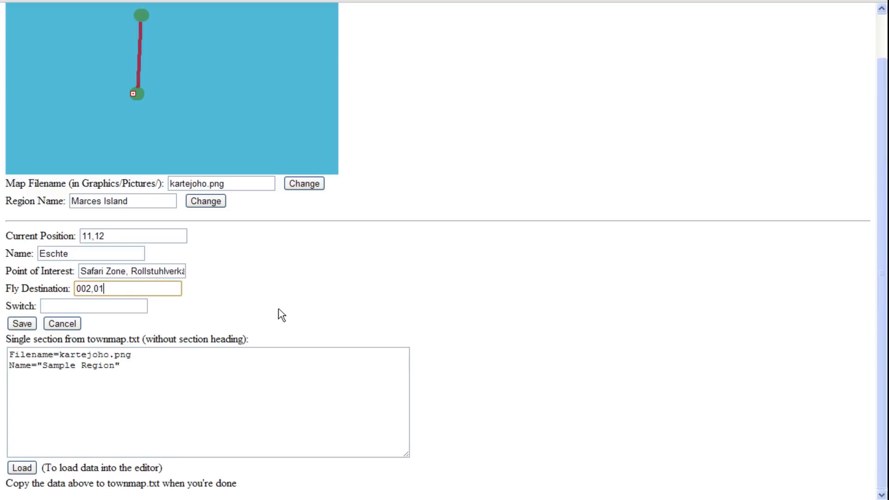
pyautogui.write('3,010')
# Recheck the landing tile below the green-roofed house in RPG Maker XP, and set Eschte's switch to 100 in the generator.
pyautogui.hotkey('alt', 'Tab')
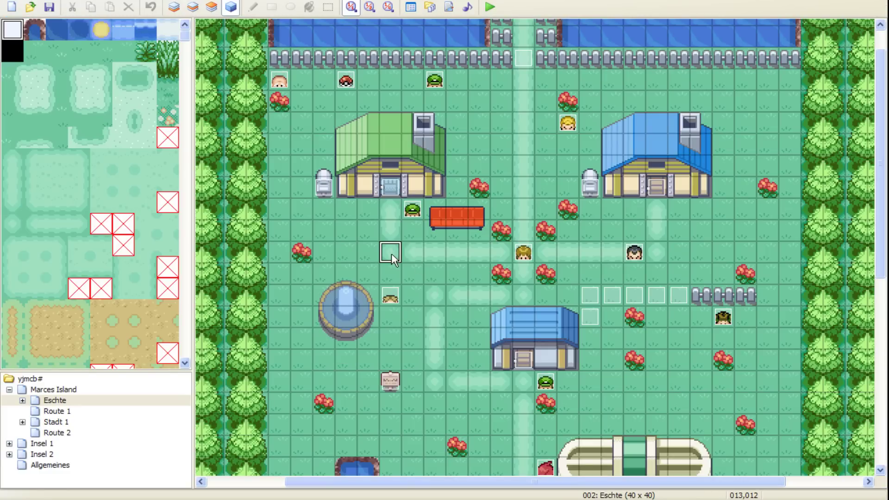
pyautogui.click(390, 210)
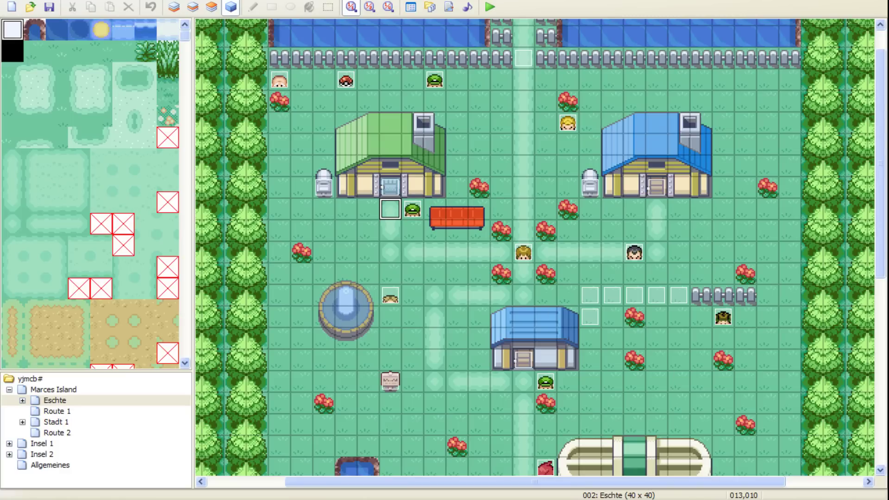
pyautogui.hotkey('alt', 'Tab')
pyautogui.click(64, 307)
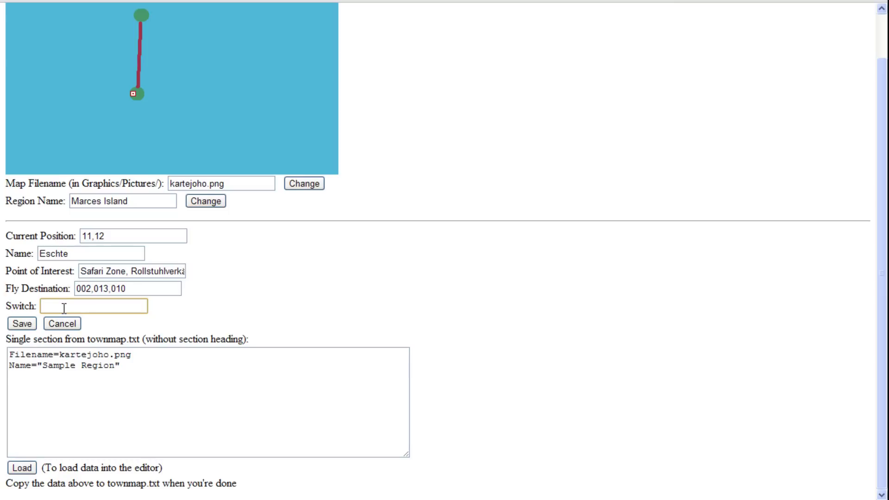
pyautogui.write('100')
pyautogui.scroll(2, 85, 256)
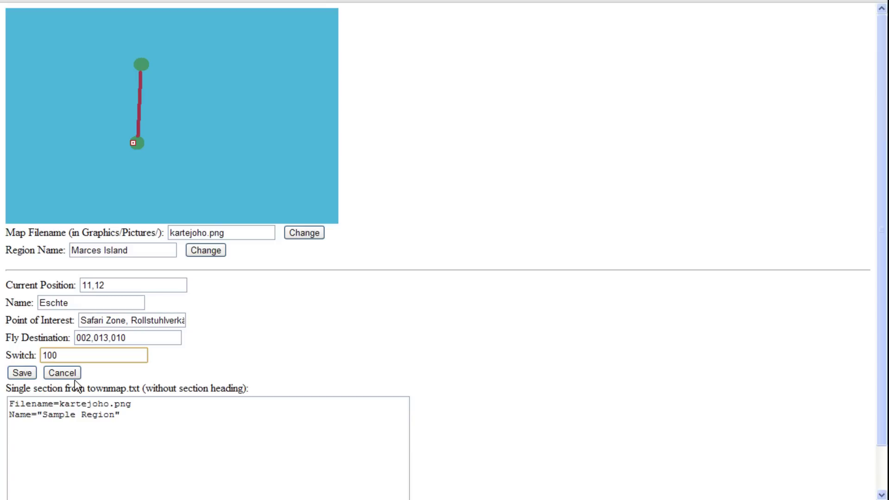
# Review Eschte's name, point of interest and switch entries in the town map generator.
pyautogui.moveTo(86, 320)
pyautogui.mouseDown()
pyautogui.moveTo(194, 318)
pyautogui.moveTo(180, 321)
pyautogui.moveTo(212, 326)
pyautogui.moveTo(80, 319)
pyautogui.mouseUp()
pyautogui.click(153, 322)
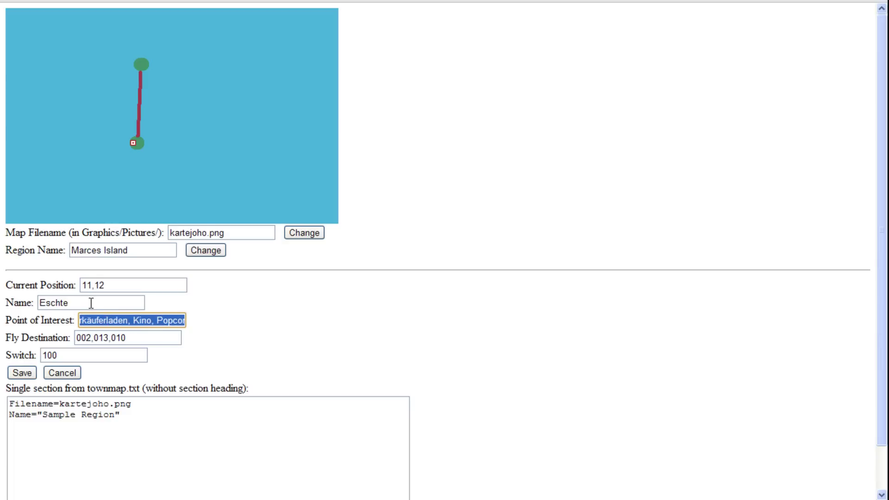
pyautogui.click(91, 303)
pyautogui.doubleClick(104, 303)
pyautogui.click(98, 321)
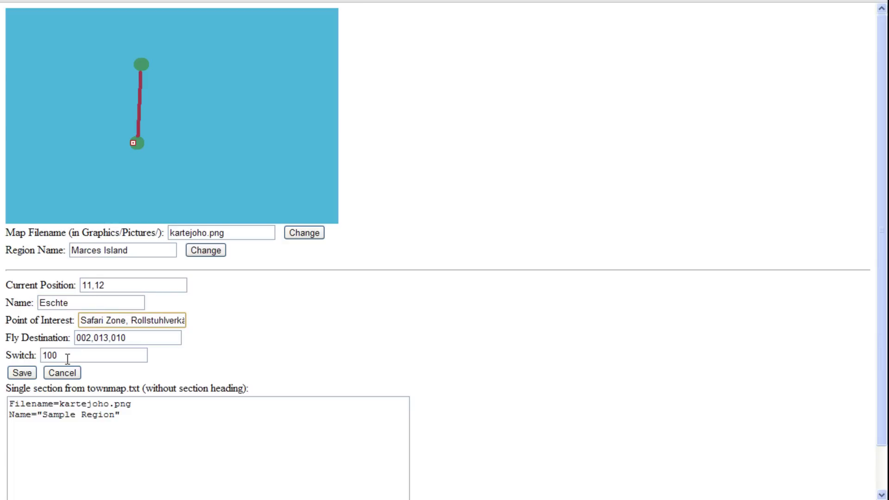
pyautogui.moveTo(46, 356); pyautogui.dragTo(66, 360)
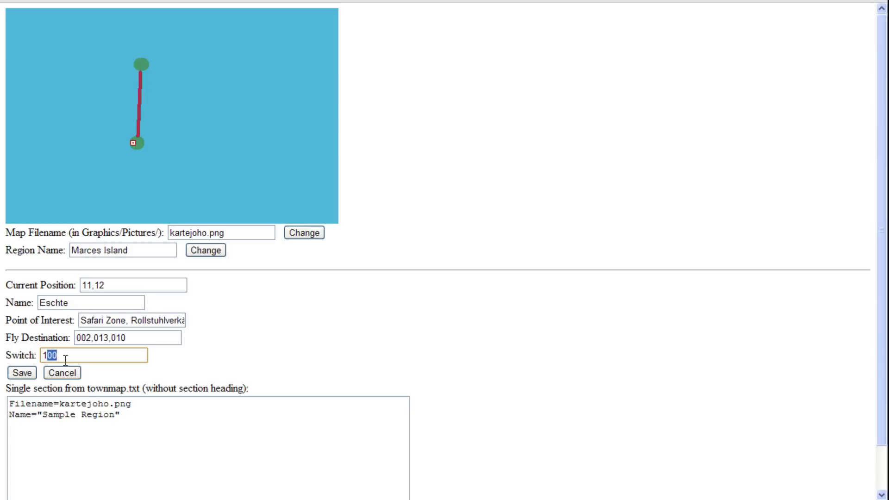
pyautogui.press('Right')
# Switch to RPG Maker XP and open the lower part of the Stadt 1 map under Marces Island.
pyautogui.hotkey('alt', 'Tab')
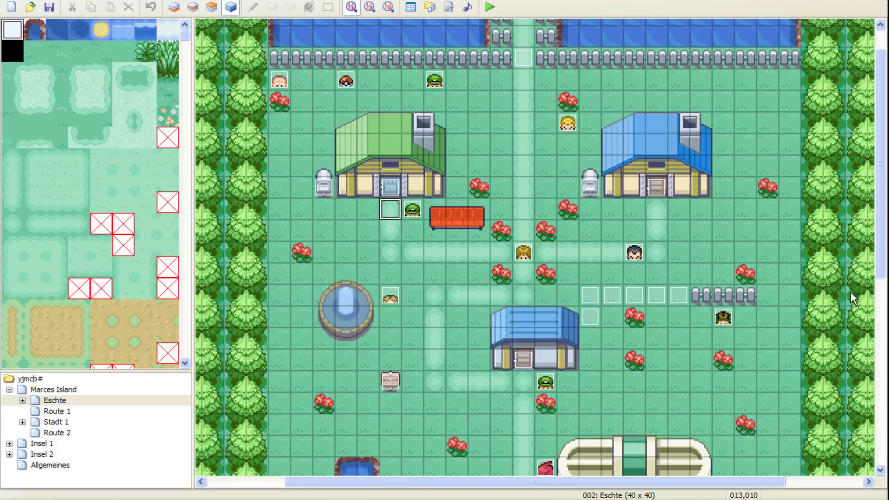
pyautogui.click(49, 422)
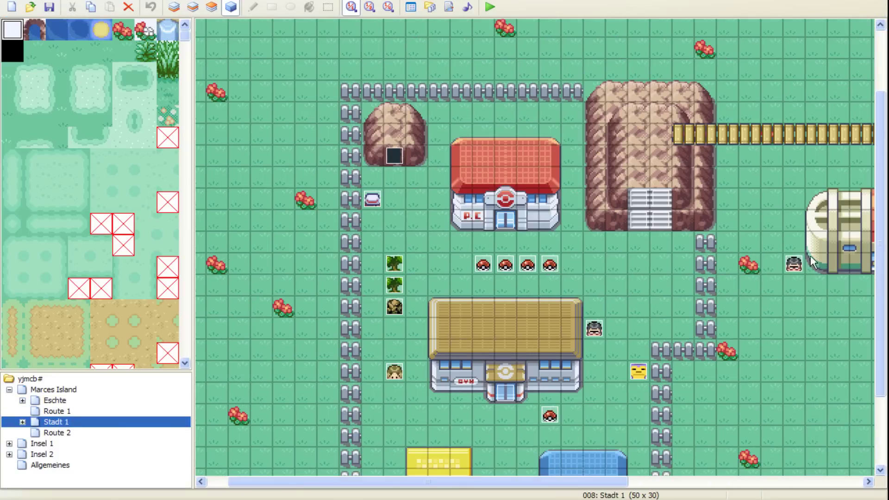
pyautogui.moveTo(880, 308); pyautogui.dragTo(880, 376)
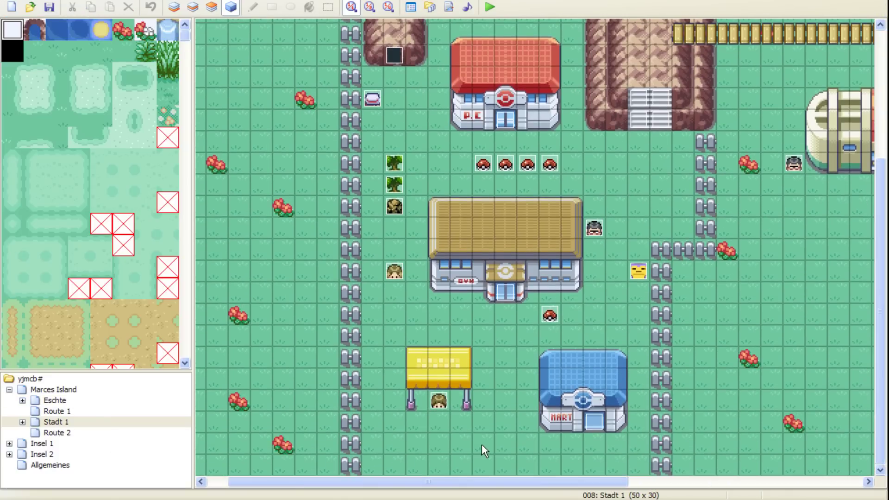
pyautogui.doubleClick(394, 465)
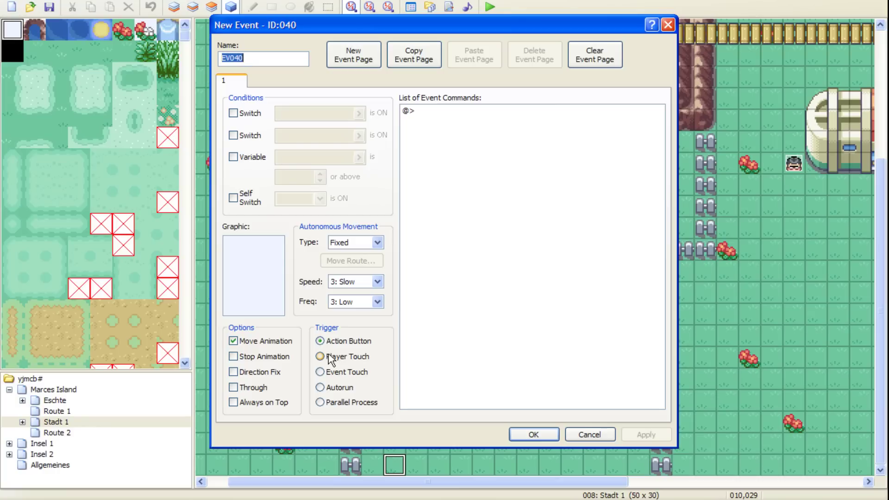
pyautogui.click(667, 25)
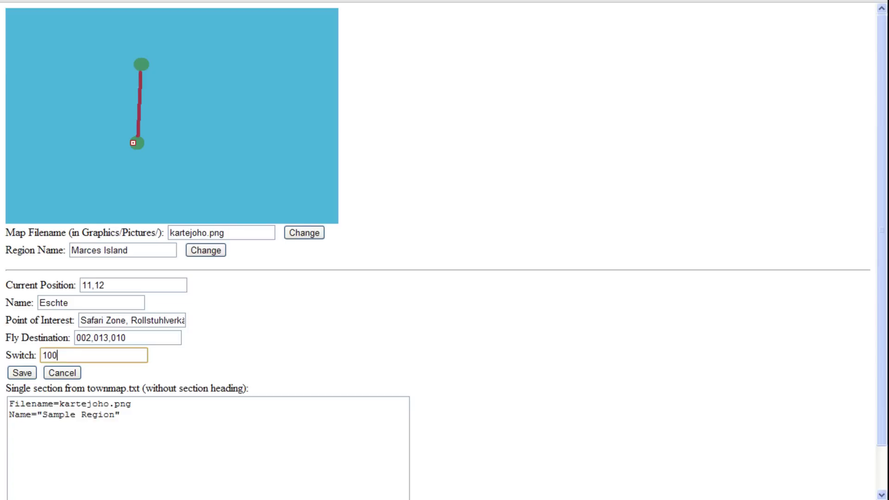
pyautogui.hotkey('alt', 'Tab')
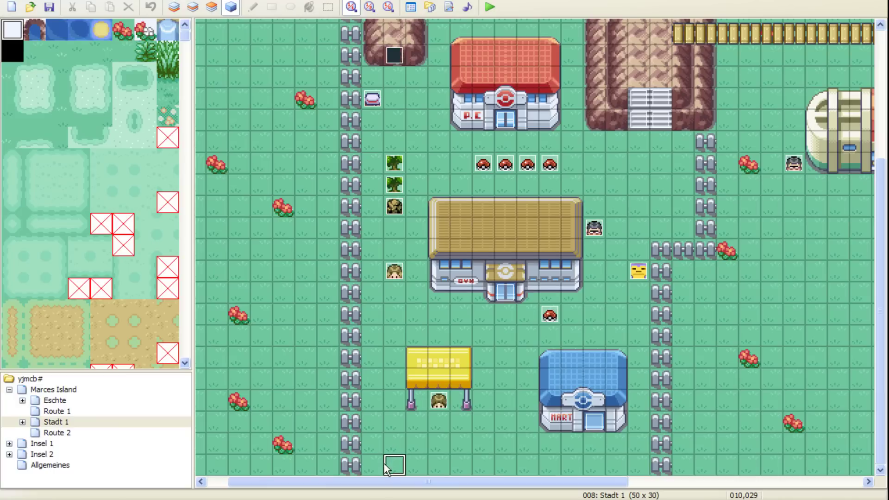
# Create a Player Touch event on tile 009,029 of Stadt 1 and start a Control Switches command in it.
pyautogui.doubleClick(370, 465)
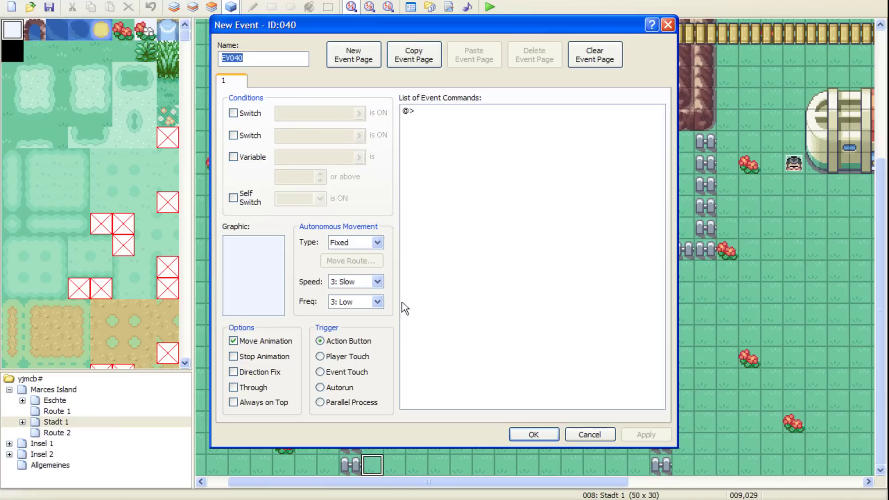
pyautogui.click(349, 358)
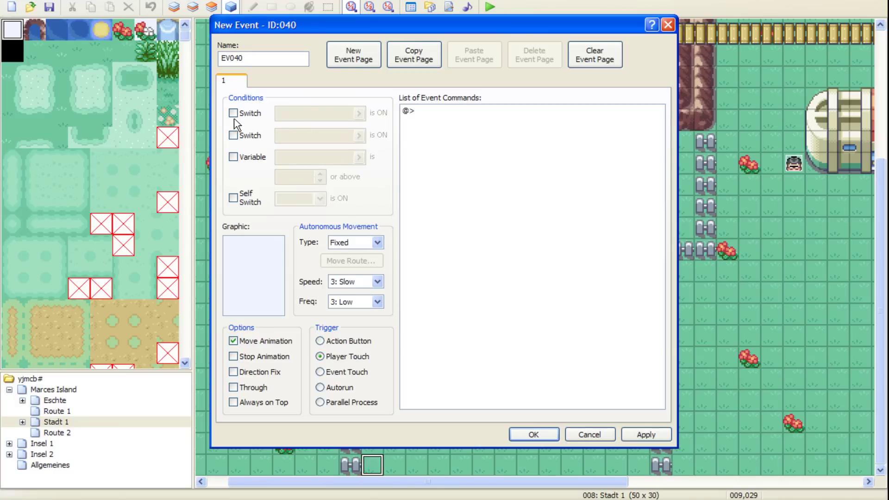
pyautogui.rightClick(426, 160)
pyautogui.click(437, 167)
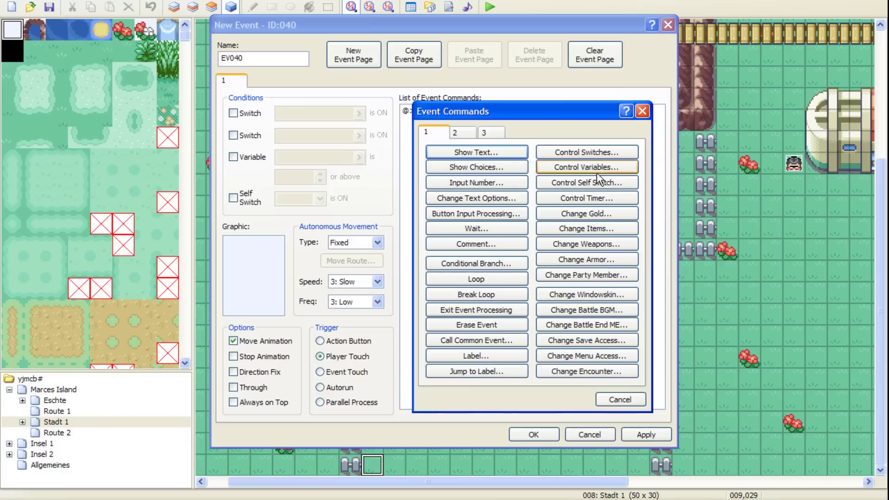
pyautogui.click(570, 151)
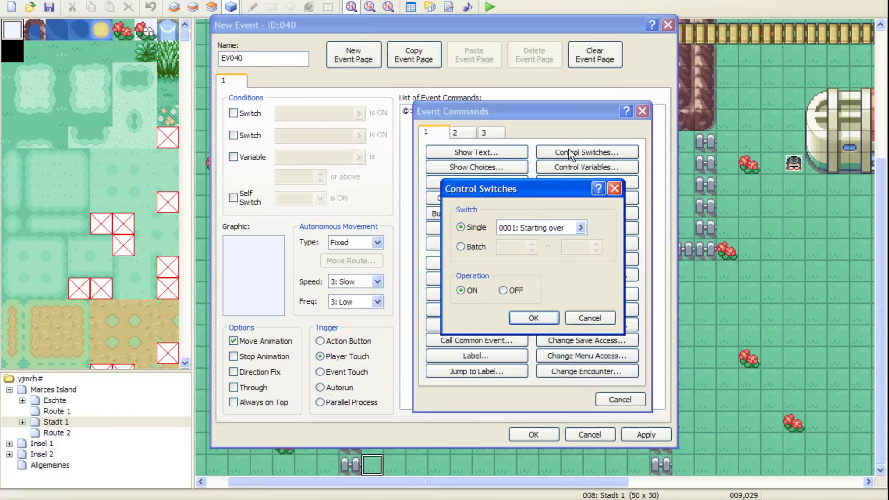
# Name switch 0100 "karttze yo" and have the event command turn it ON.
pyautogui.click(580, 227)
pyautogui.click(472, 181)
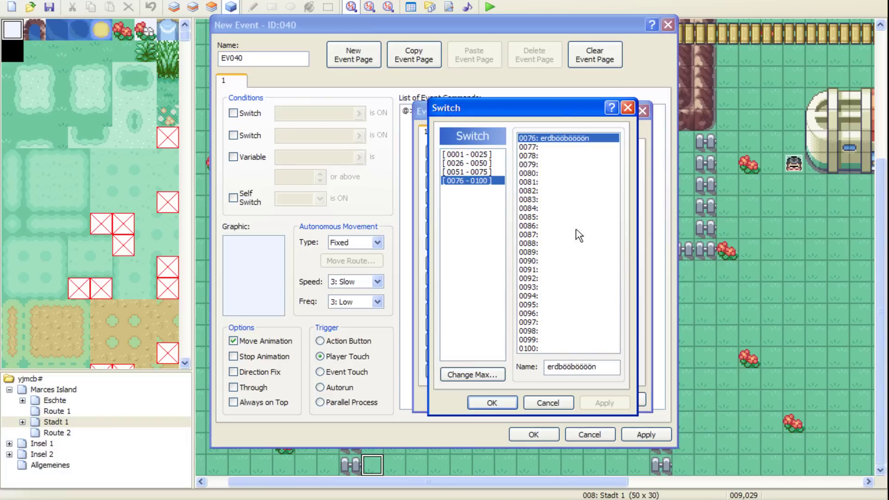
pyautogui.click(537, 348)
pyautogui.click(565, 368)
pyautogui.write('ka')
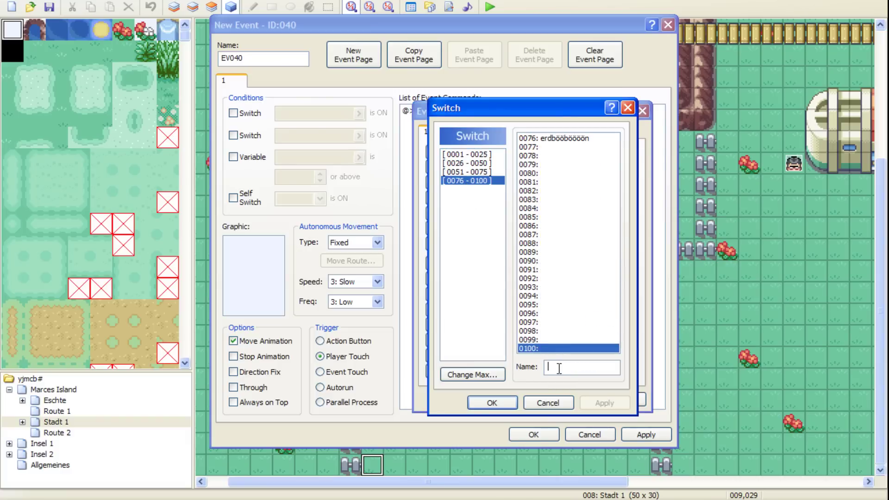
pyautogui.write('rttze yo')
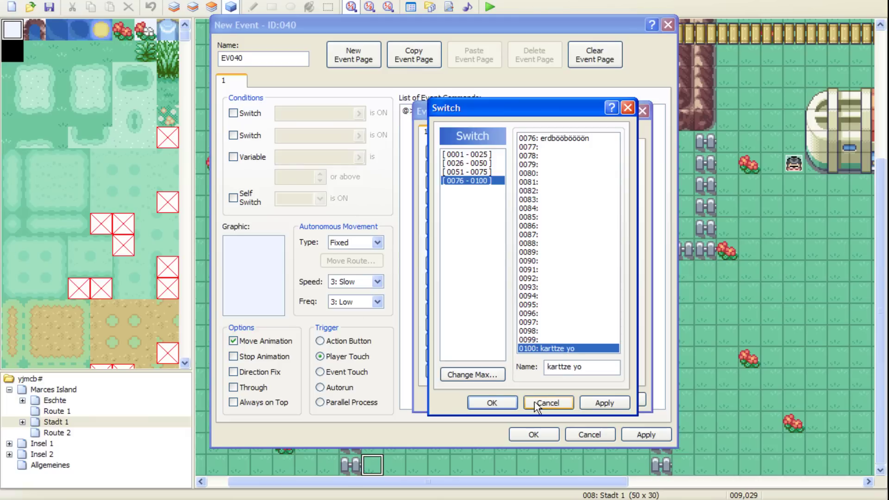
pyautogui.click(604, 403)
pyautogui.click(490, 402)
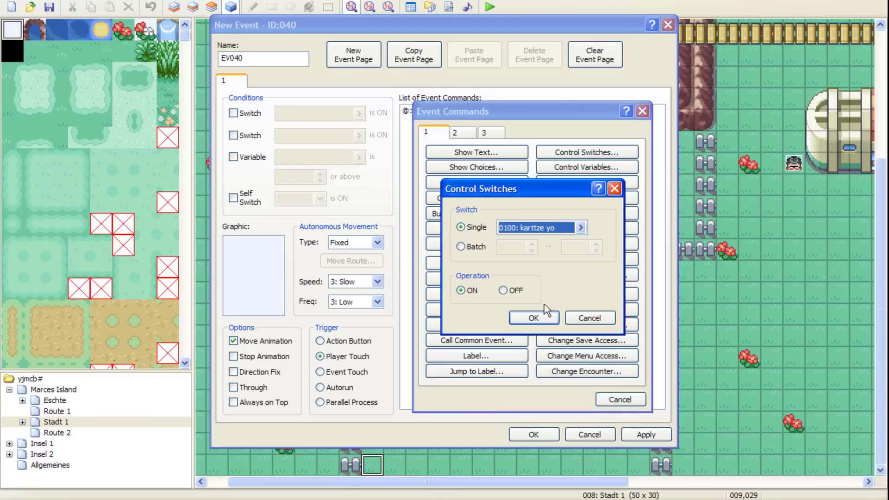
pyautogui.click(528, 324)
# Add a Control Self Switch command that turns self switch A ON below the switch command.
pyautogui.rightClick(492, 204)
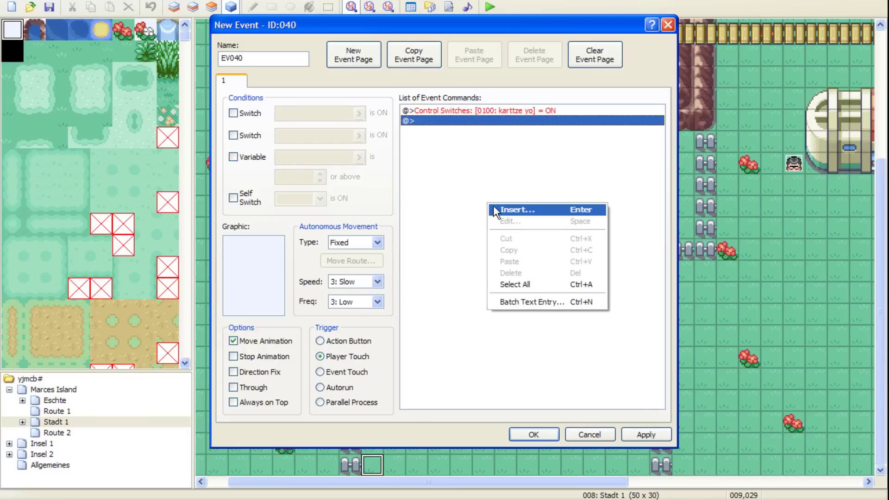
pyautogui.click(500, 207)
pyautogui.click(576, 182)
pyautogui.click(582, 236)
# Add a second event page that requires the self switch, and save the event.
pyautogui.click(354, 55)
pyautogui.click(233, 198)
pyautogui.click(241, 83)
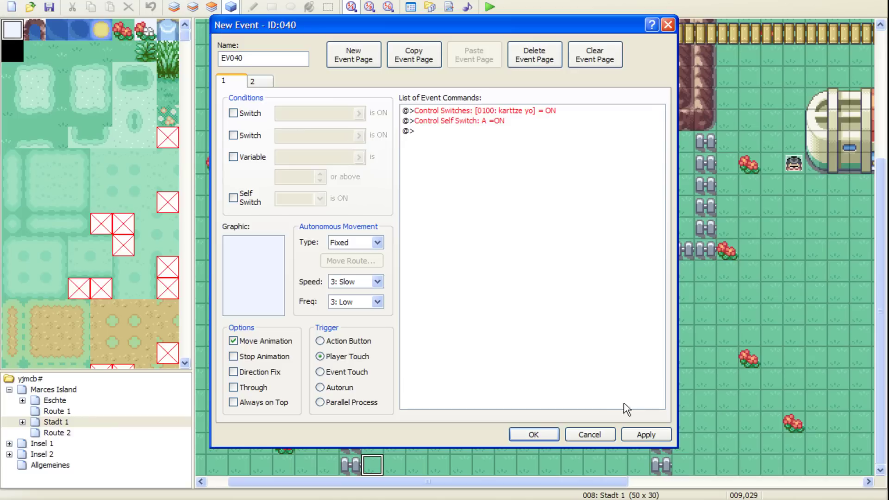
pyautogui.click(533, 434)
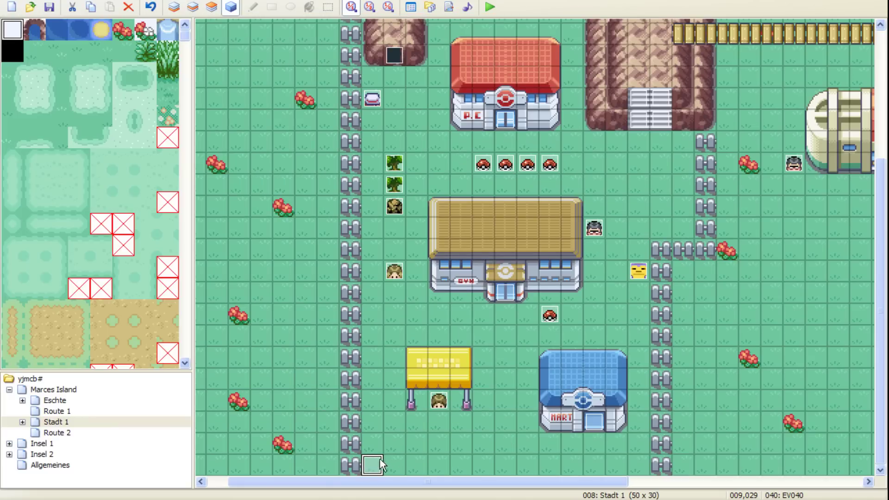
# Paste copies of the switch event onto the remaining tiles between the fences in the bottom row, through tile 021,029.
pyautogui.click(394, 465)
pyautogui.hotkey('ctrl', 'v')
pyautogui.click(438, 464)
pyautogui.hotkey('ctrl', 'v')
pyautogui.click(483, 464)
pyautogui.hotkey('ctrl', 'v')
pyautogui.click(505, 464)
pyautogui.hotkey('ctrl', 'v')
pyautogui.click(549, 464)
pyautogui.hotkey('ctrl', 'v')
pyautogui.click(572, 464)
pyautogui.hotkey('ctrl', 'v')
pyautogui.click(616, 465)
pyautogui.hotkey('ctrl', 'v')
pyautogui.click(639, 464)
pyautogui.hotkey('ctrl', 'v')
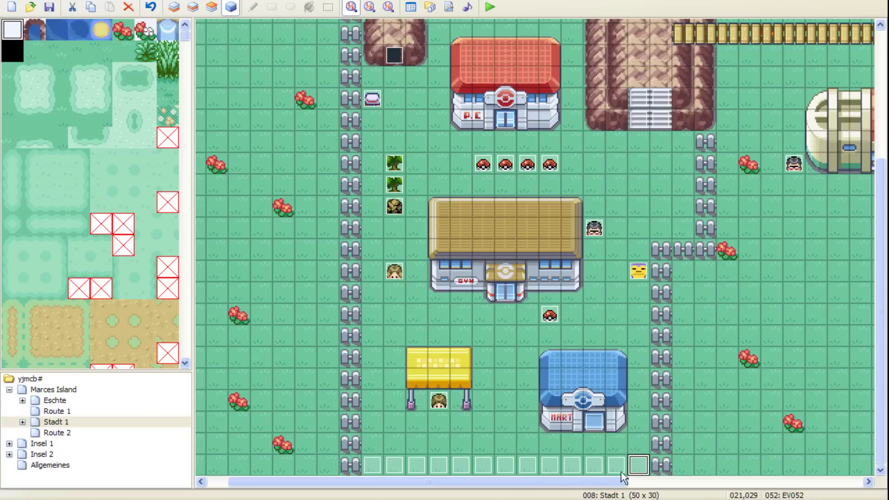
pyautogui.click(505, 425)
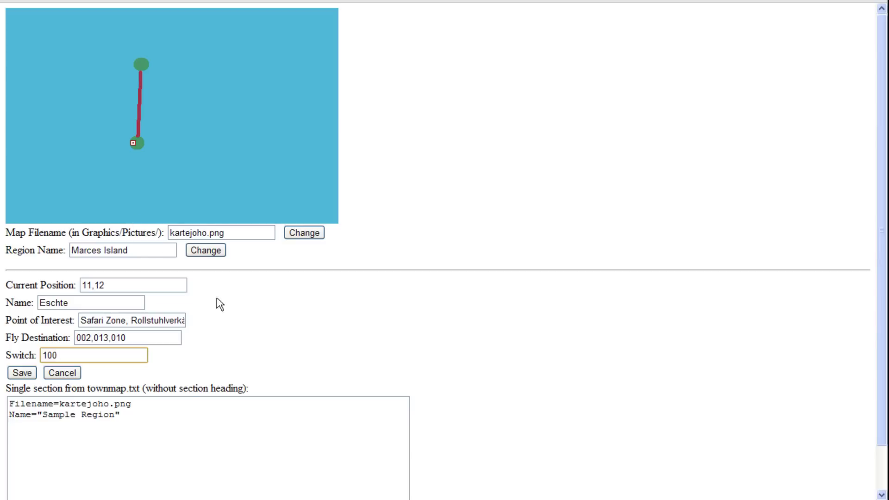
# Return to the town map generator, clear Eschte's switch entry and save the point.
pyautogui.moveTo(72, 354); pyautogui.dragTo(9, 354)
pyautogui.press('BackSpace')
pyautogui.scroll(-2, 185, 296)
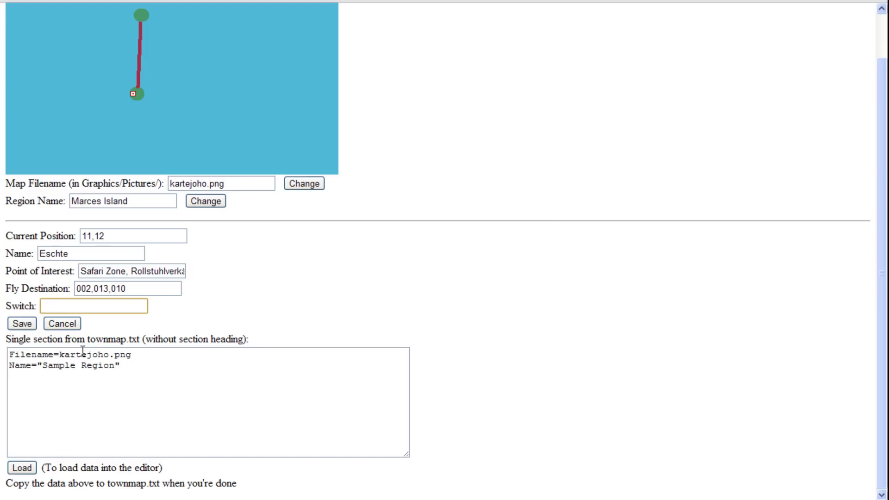
pyautogui.click(271, 259)
pyautogui.scroll(2, 264, 268)
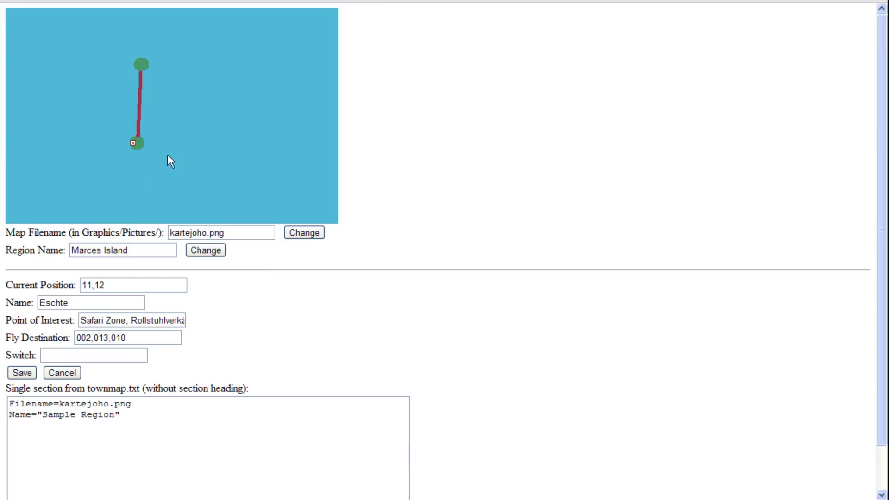
pyautogui.scroll(-2, 132, 144)
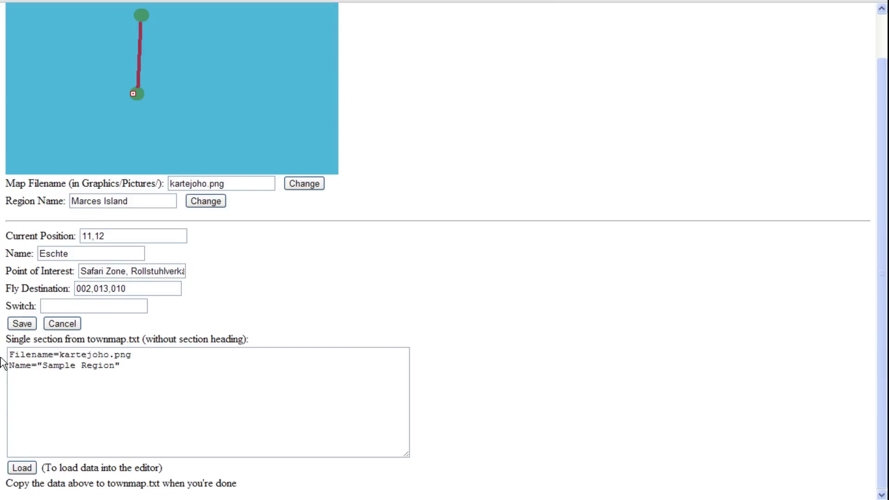
pyautogui.click(23, 323)
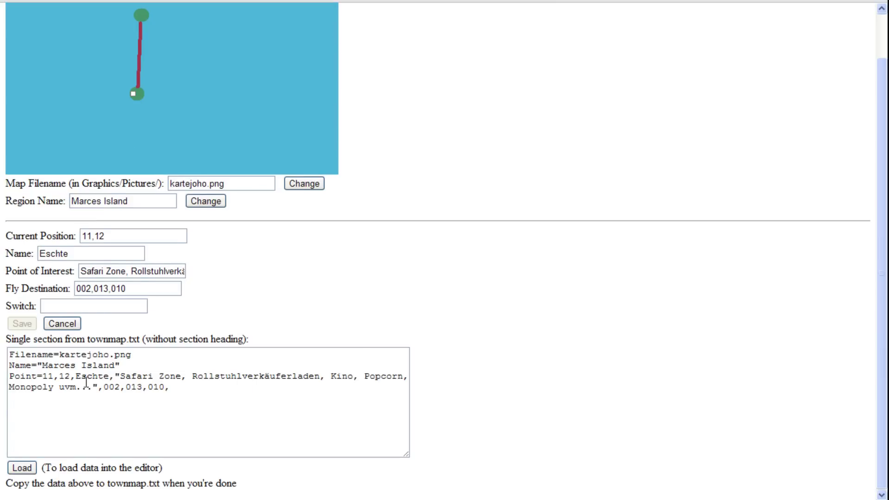
# Examine the Point, Name and Filename lines in the generated townmap.txt section.
pyautogui.moveTo(242, 388); pyautogui.dragTo(7, 375)
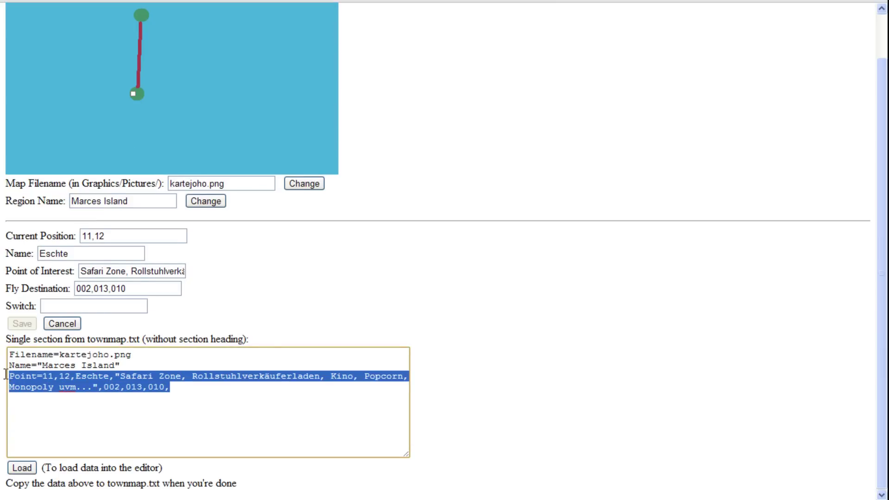
pyautogui.click(68, 360)
pyautogui.moveTo(131, 365); pyautogui.dragTo(8, 366)
pyautogui.click(9, 365)
pyautogui.moveTo(151, 354); pyautogui.dragTo(6, 357)
pyautogui.click(124, 380)
pyautogui.moveTo(139, 365); pyautogui.dragTo(7, 368)
pyautogui.click(105, 363)
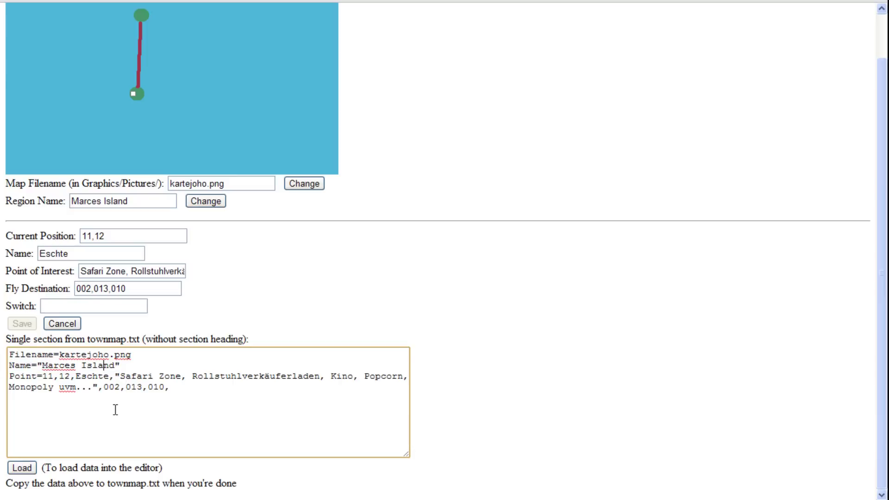
# Load the section data into the editor and copy the complete generated section text.
pyautogui.click(27, 468)
pyautogui.click(26, 468)
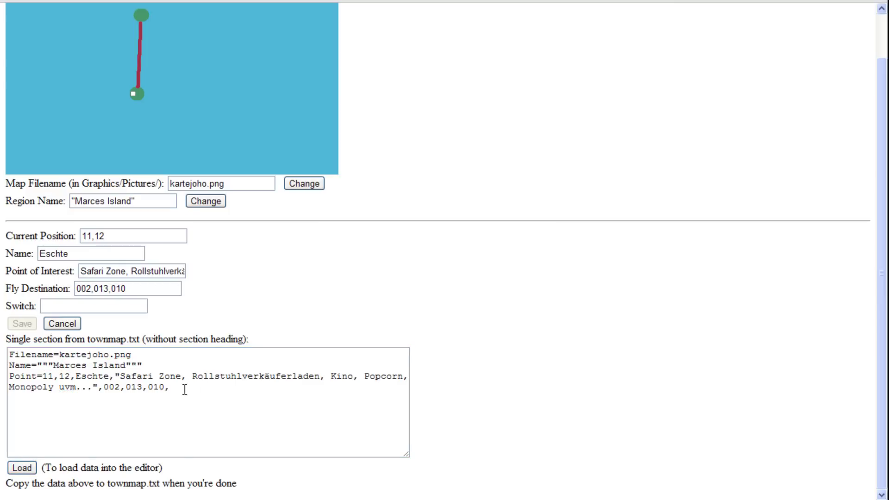
pyautogui.moveTo(180, 388); pyautogui.dragTo(4, 339)
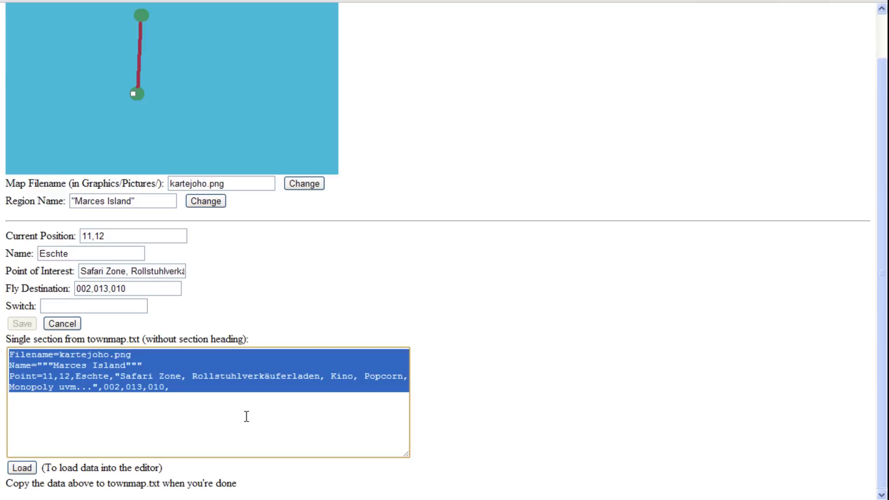
pyautogui.click(197, 401)
pyautogui.moveTo(174, 412); pyautogui.dragTo(3, 335)
pyautogui.rightClick(67, 360)
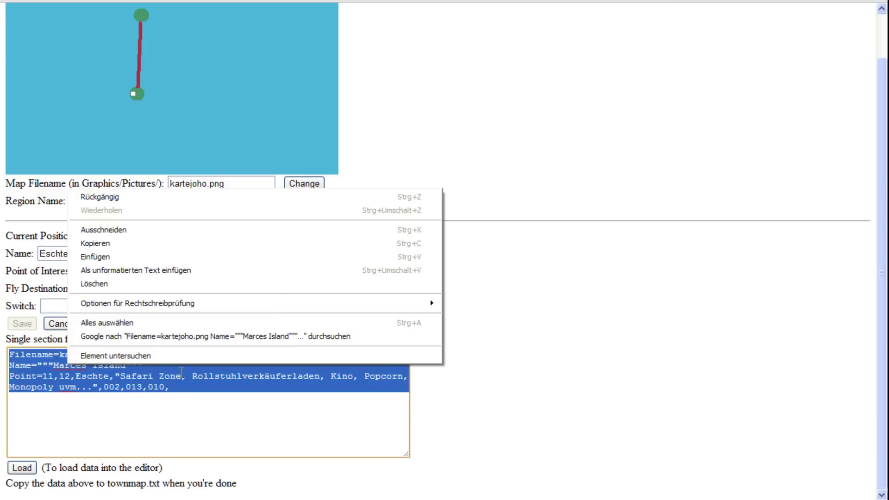
pyautogui.click(195, 426)
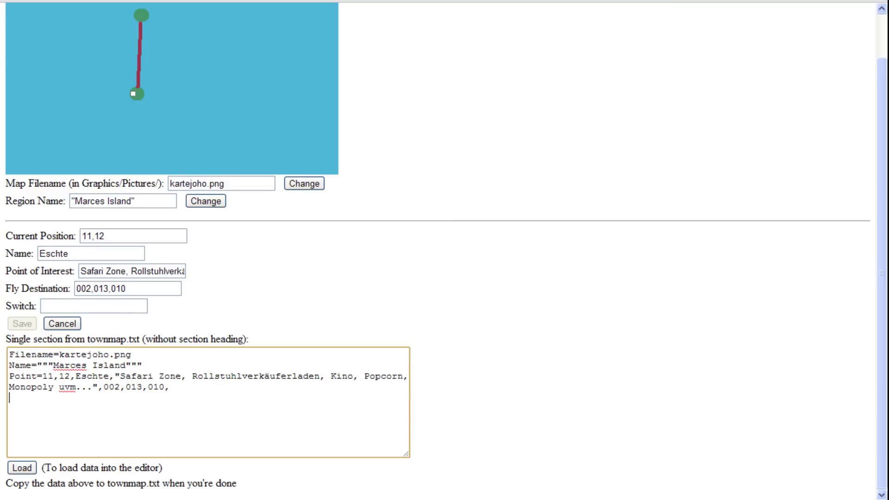
# Switch to the game's text file folder, open townmap.txt maximized and paste the copied section below [0].
pyautogui.hotkey('alt', 'Tab')
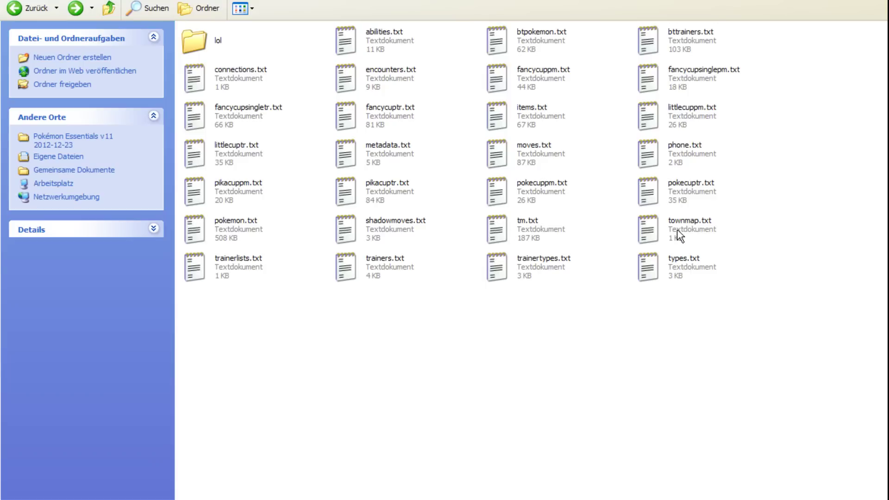
pyautogui.doubleClick(679, 236)
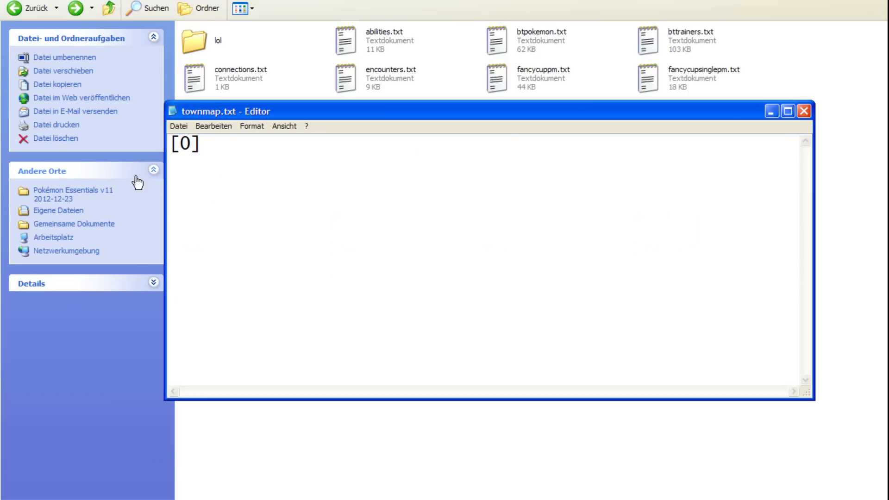
pyautogui.moveTo(313, 107); pyautogui.dragTo(312, 90)
pyautogui.doubleClick(312, 91)
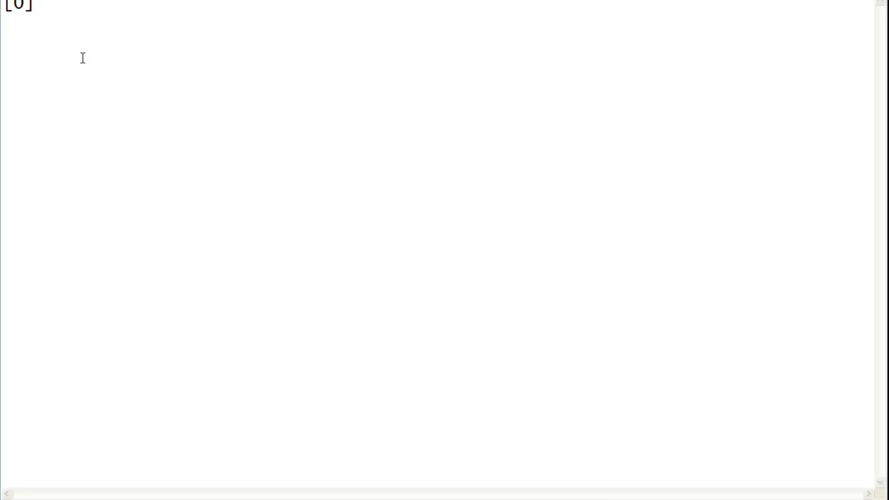
pyautogui.hotkey('ctrl', 'v')
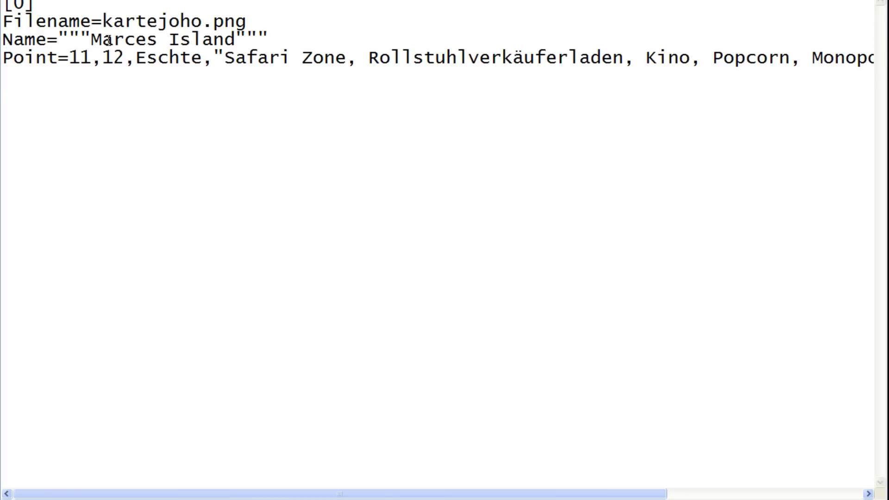
# Remove the triple quotation marks on both sides of Marces Island in the Name line.
pyautogui.click(91, 40)
pyautogui.press('BackSpace')
pyautogui.press('BackSpace')
pyautogui.press('BackSpace')
pyautogui.click(242, 40)
pyautogui.press('BackSpace')
pyautogui.press('BackSpace')
pyautogui.press('BackSpace')
# Move the Name=Marces Island line directly below [0], above the Filename line, and remove the leftover empty line.
pyautogui.moveTo(221, 37); pyautogui.dragTo(2, 42)
pyautogui.click(80, 4)
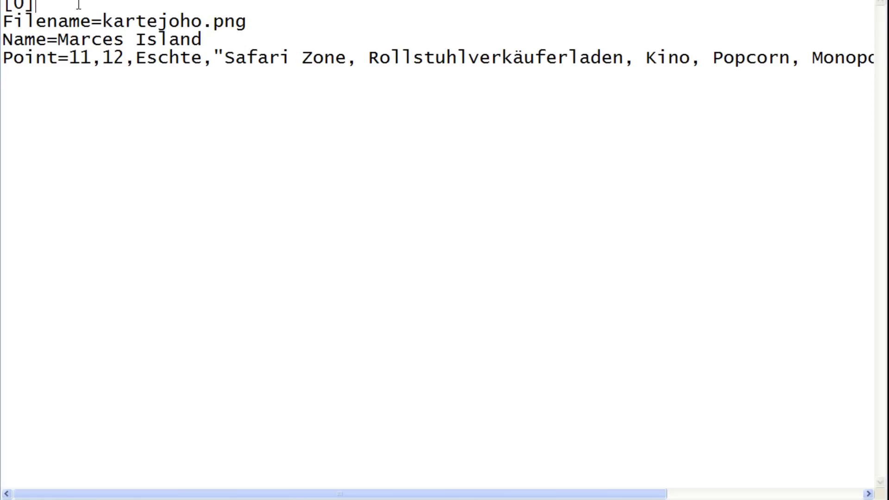
pyautogui.press('Return')
pyautogui.hotkey('ctrl', 'v')
pyautogui.moveTo(213, 59); pyautogui.dragTo(4, 60)
pyautogui.press('BackSpace')
pyautogui.press('BackSpace')
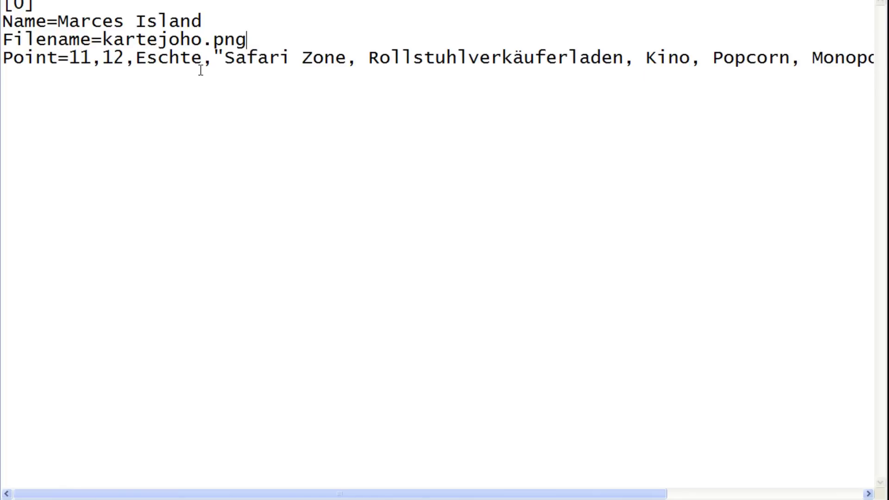
# Review the region name, map filename and Eschte point entries in townmap.txt.
pyautogui.click(222, 166)
pyautogui.moveTo(57, 21); pyautogui.dragTo(231, 23)
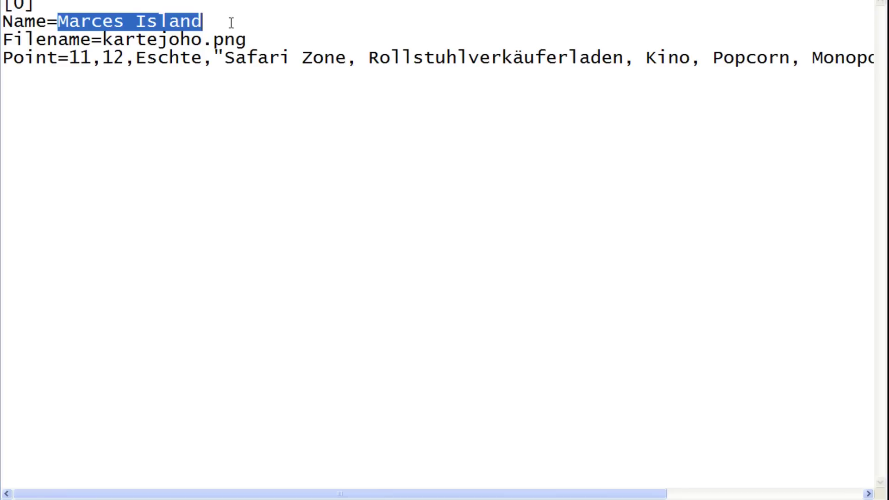
pyautogui.click(231, 23)
pyautogui.moveTo(125, 38); pyautogui.dragTo(272, 38)
pyautogui.click(271, 38)
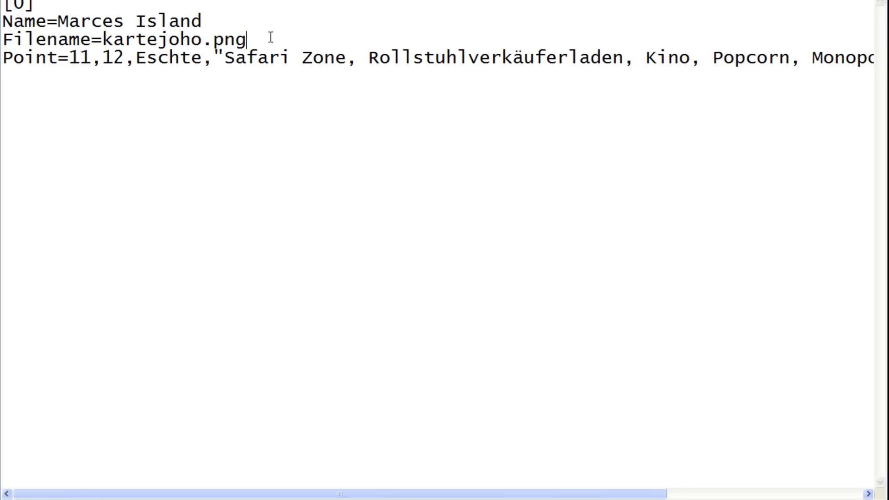
pyautogui.moveTo(3, 57); pyautogui.dragTo(821, 73)
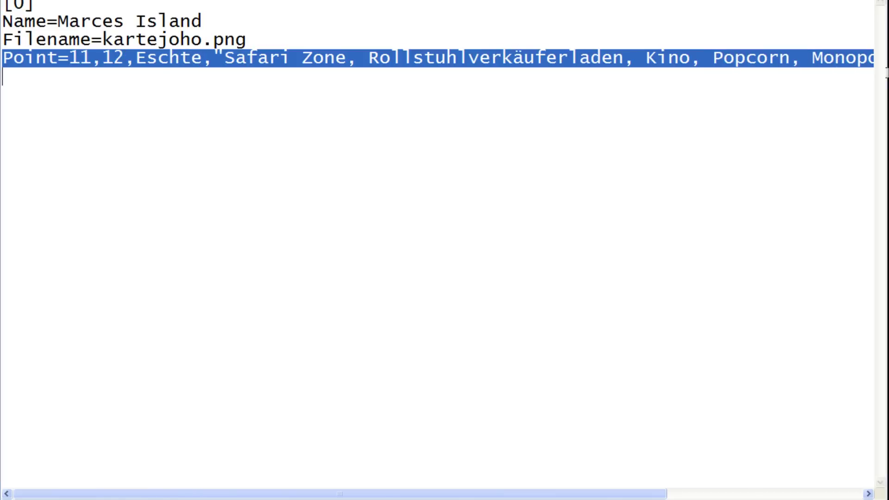
# Save and close the edited townmap.txt file and return to the town map generator.
pyautogui.click(540, 93)
pyautogui.moveTo(455, 493); pyautogui.dragTo(222, 480)
pyautogui.click(97, 74)
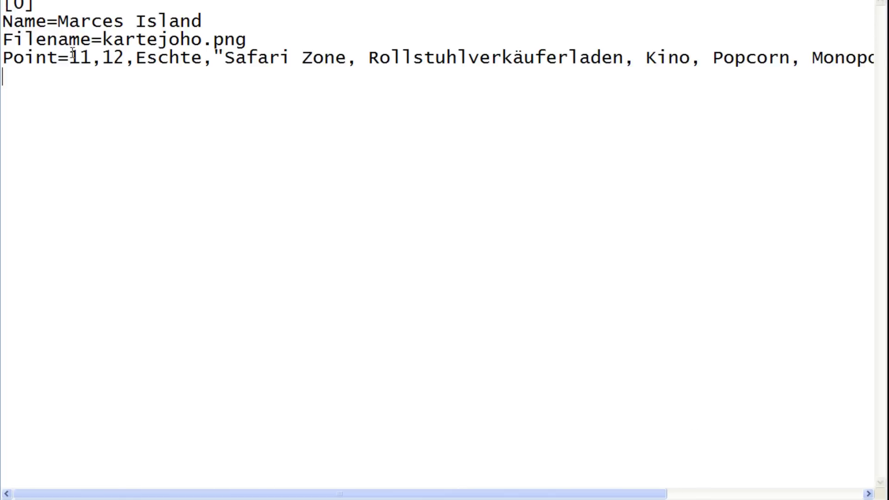
pyautogui.click(18, 2)
pyautogui.click(21, 22)
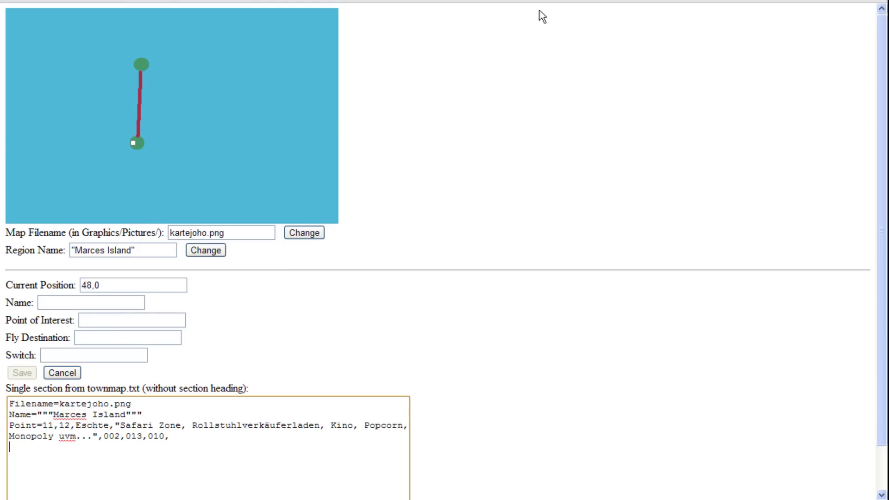
# Save an unnamed point at position 12,9 on the red route line and copy its Point line.
pyautogui.click(140, 102)
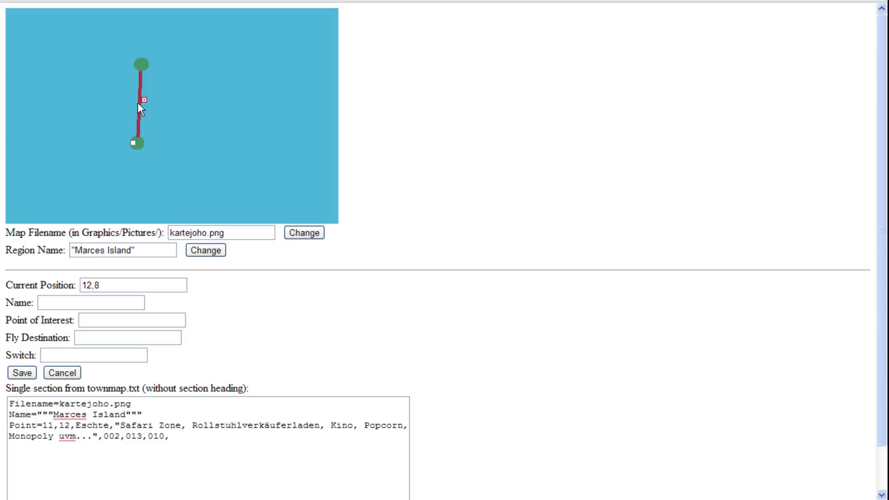
pyautogui.moveTo(143, 101); pyautogui.dragTo(133, 99)
pyautogui.scroll(-1, 481, 356)
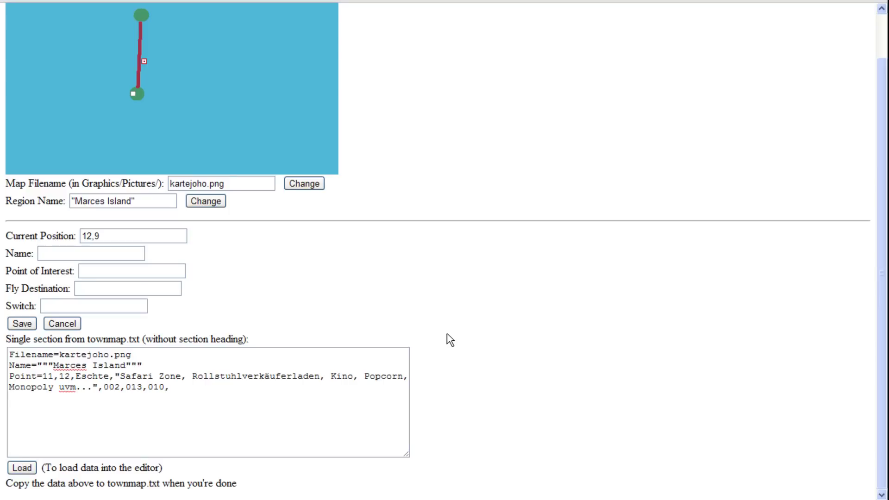
pyautogui.click(22, 324)
pyautogui.moveTo(148, 407); pyautogui.dragTo(1, 399)
pyautogui.hotkey('ctrl', 'c')
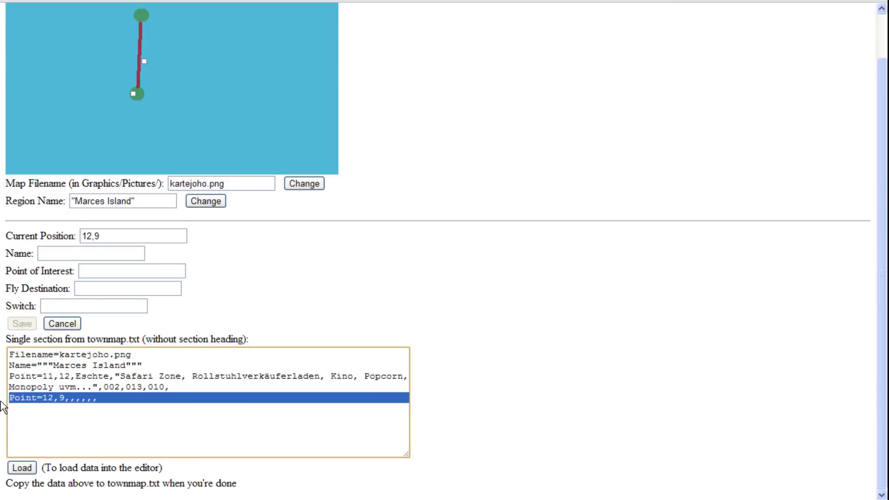
# Try adding the copied Point=12,9 line below the Eschte entry in townmap.txt, delete it again and save the file.
pyautogui.hotkey('alt', 'Tab')
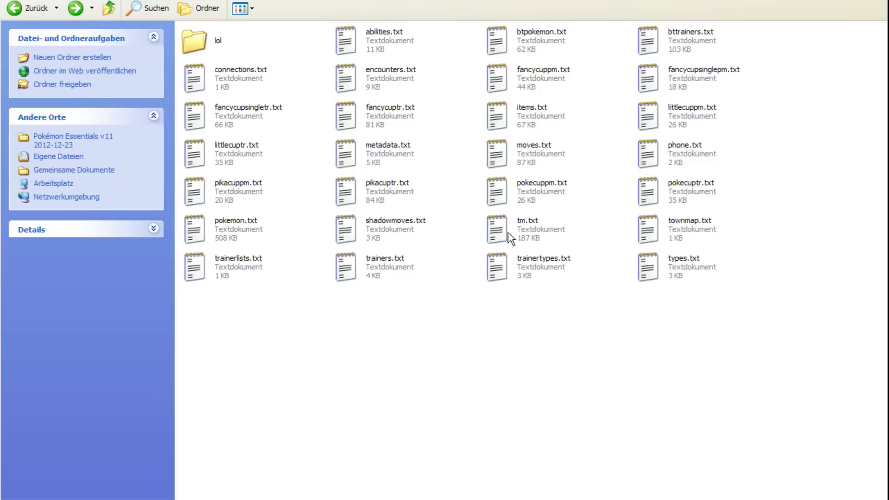
pyautogui.doubleClick(683, 240)
pyautogui.click(204, 243)
pyautogui.hotkey('ctrl', 'v')
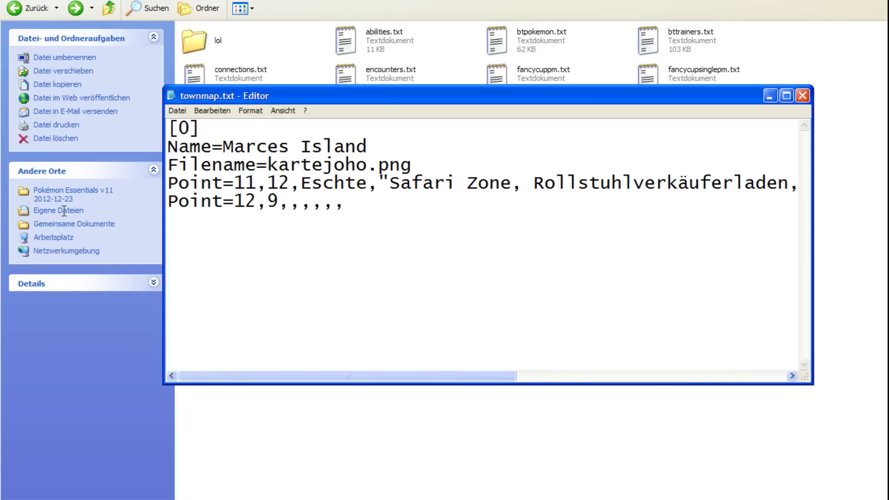
pyautogui.hotkey('shift', 'Home')
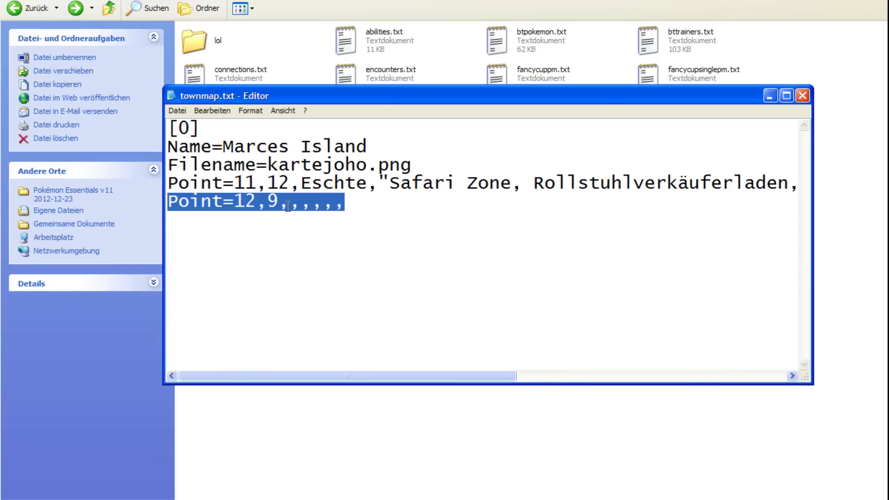
pyautogui.press('Delete')
pyautogui.click(177, 110)
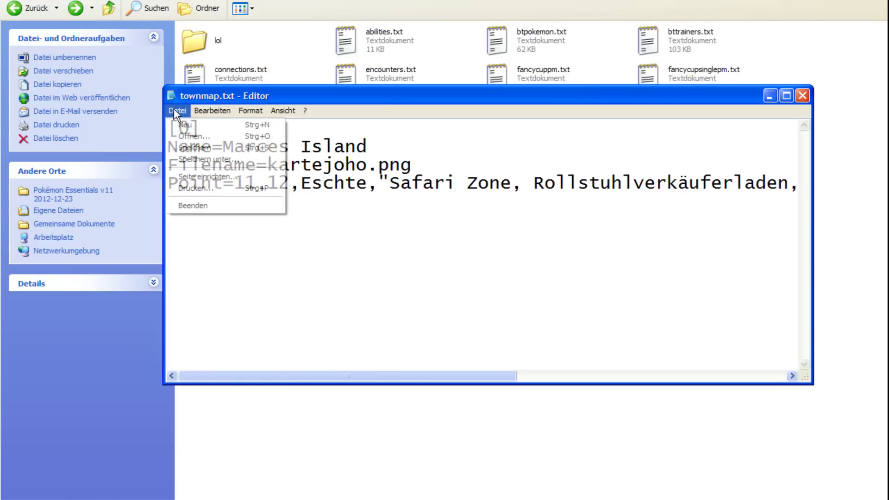
pyautogui.click(195, 147)
pyautogui.click(802, 96)
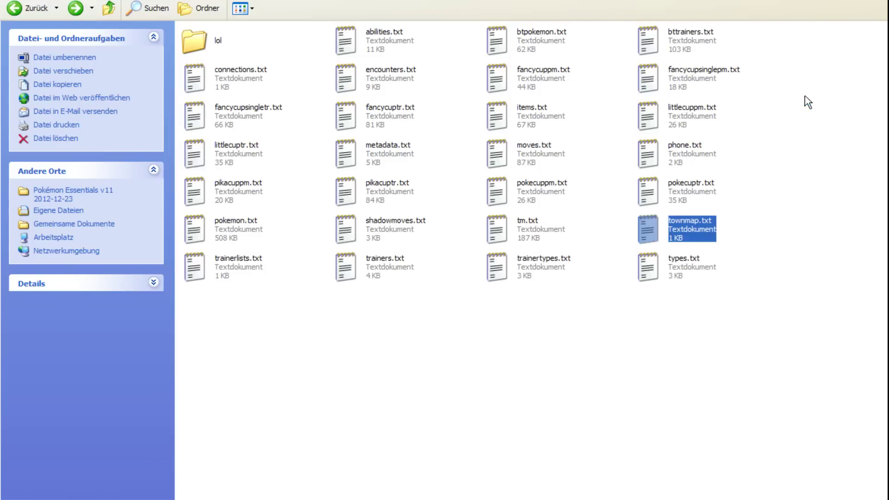
pyautogui.click(630, 448)
pyautogui.hotkey('alt', 'Tab')
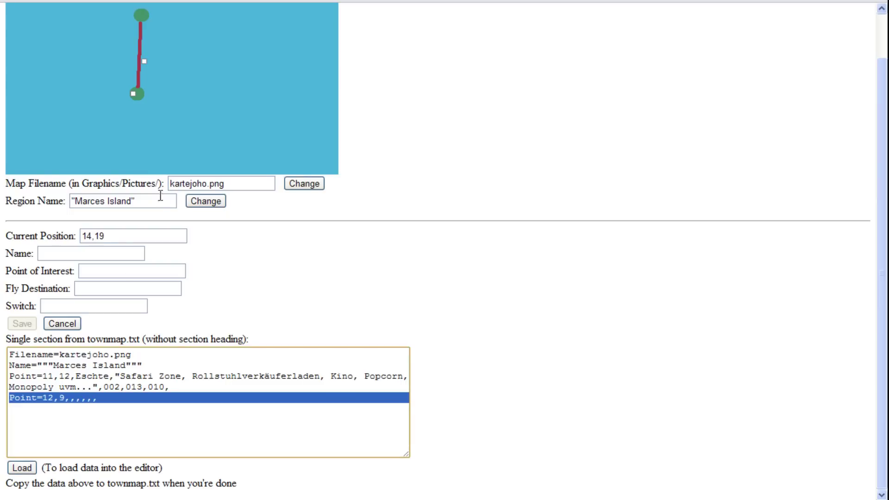
# Delete the empty Point=12,9 line from the section text in the town map generator.
pyautogui.scroll(1, 163, 199)
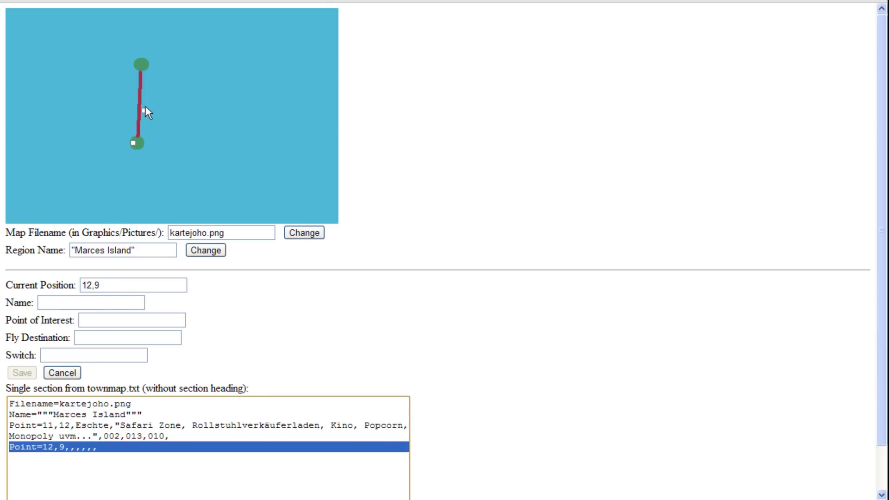
pyautogui.click(79, 302)
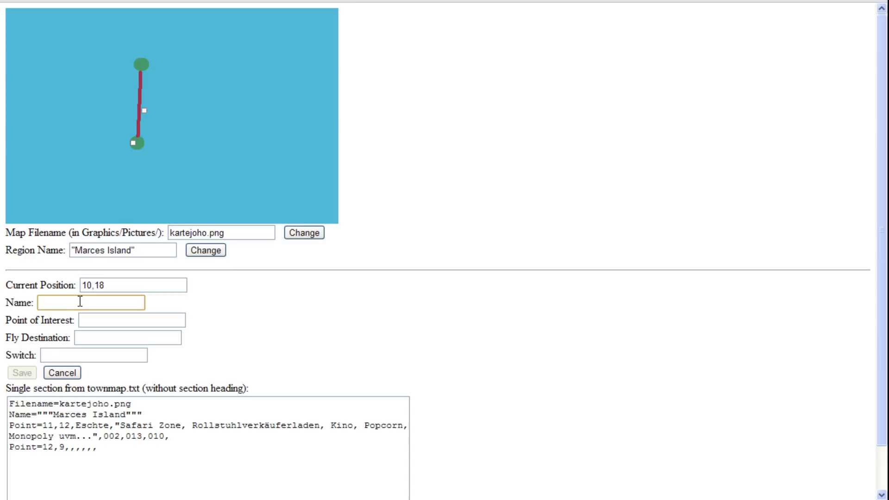
pyautogui.moveTo(109, 447); pyautogui.dragTo(7, 447)
pyautogui.press('BackSpace')
# Enter Route 1 as the point's name in the town map generator.
pyautogui.click(89, 303)
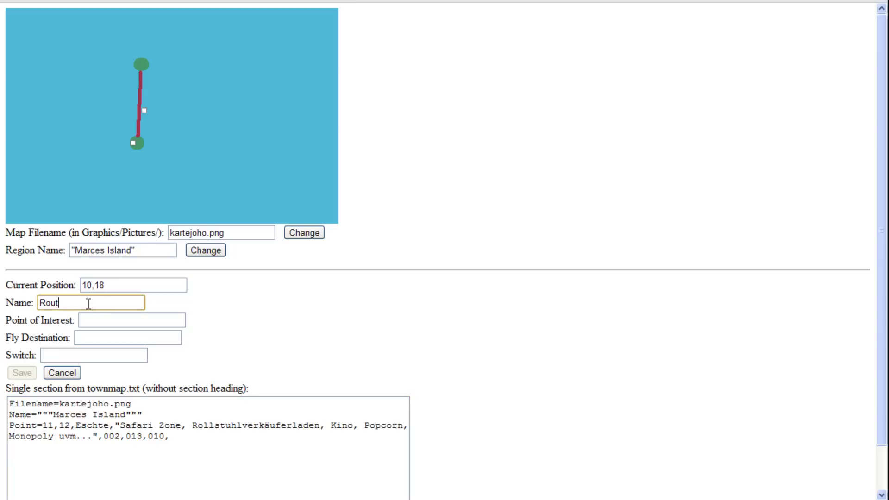
pyautogui.write('e 1')
pyautogui.scroll(-2, 88, 304)
pyautogui.click(97, 272)
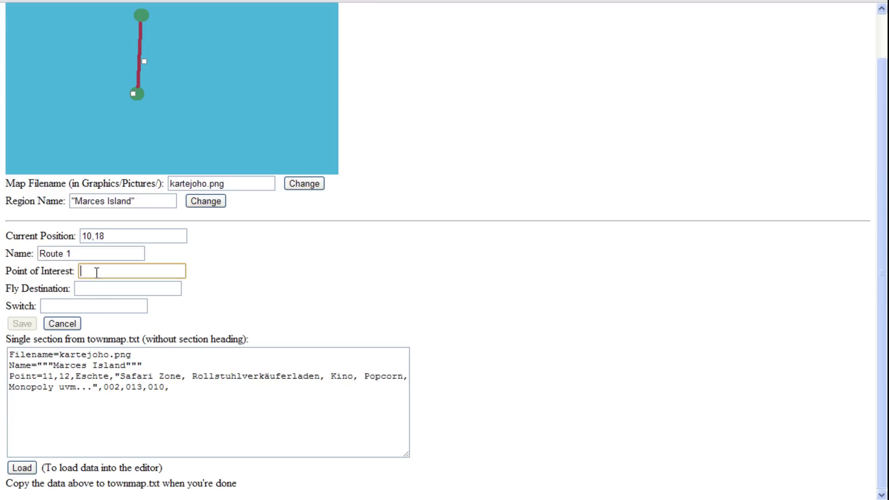
# Switch to RPG Maker XP and examine the Route 1 map and its BerryPlant event for a point of interest.
pyautogui.hotkey('alt', 'Tab')
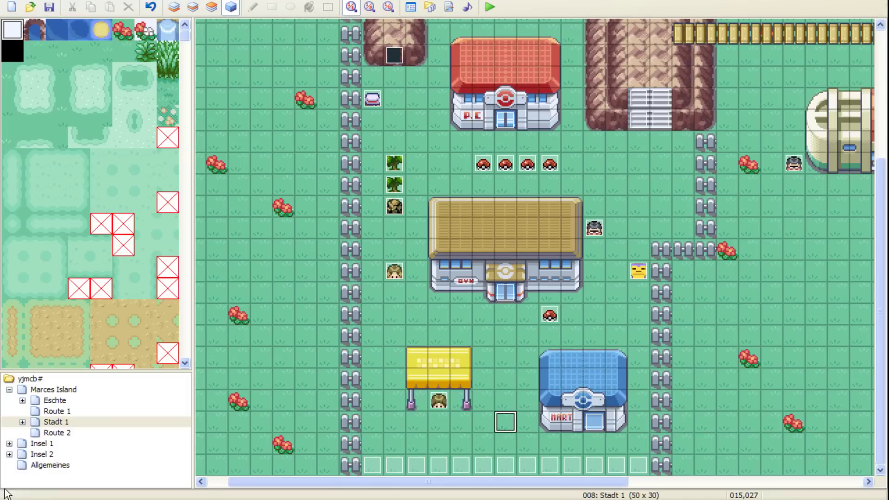
pyautogui.click(56, 411)
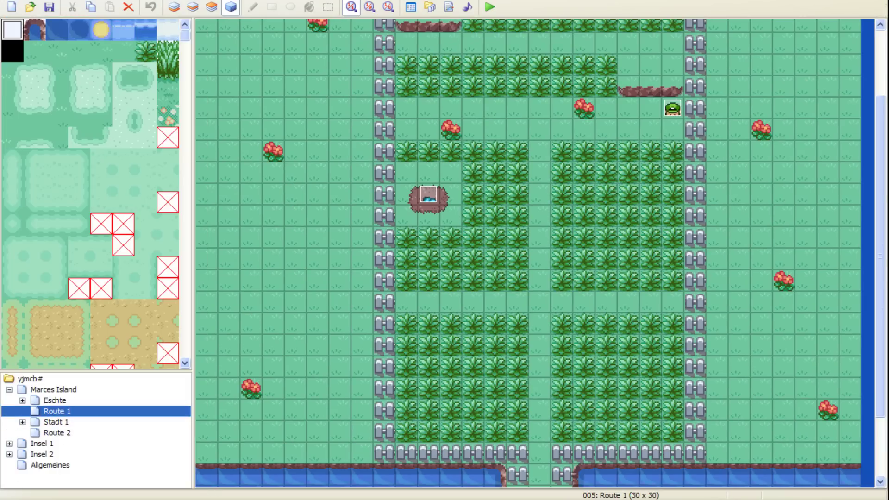
pyautogui.doubleClick(423, 195)
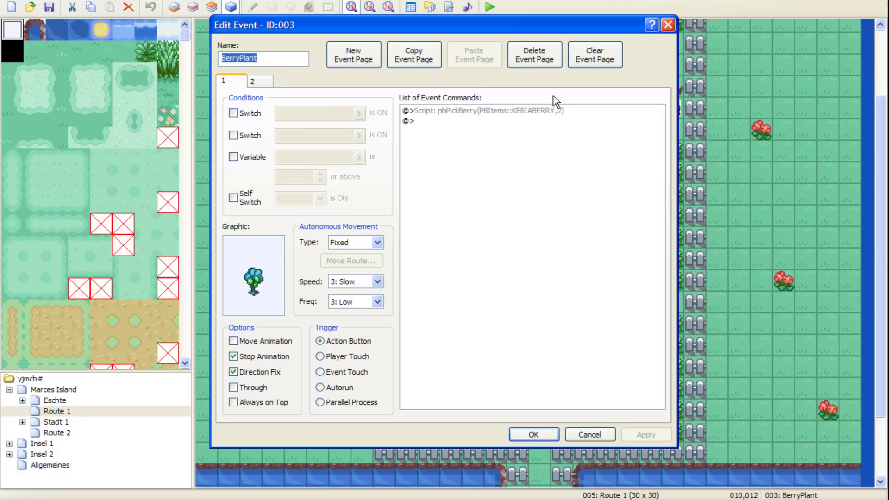
pyautogui.click(668, 25)
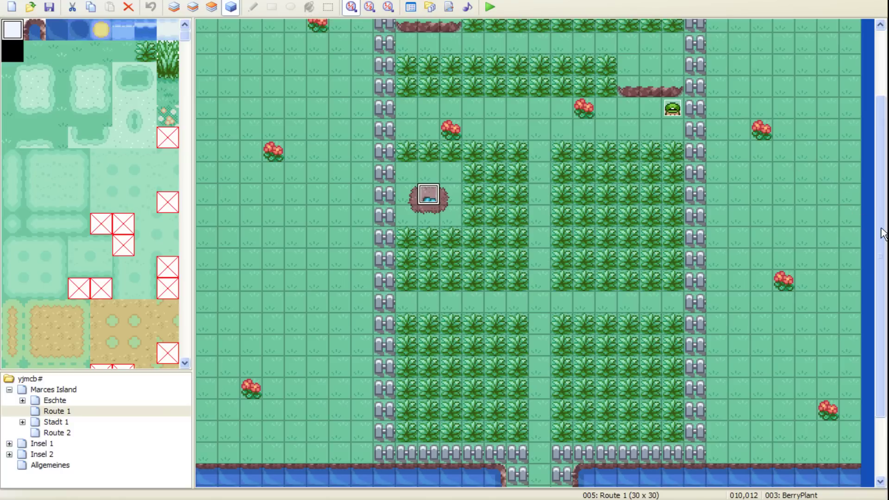
pyautogui.scroll(3, 882, 233)
pyautogui.scroll(-5, 867, 267)
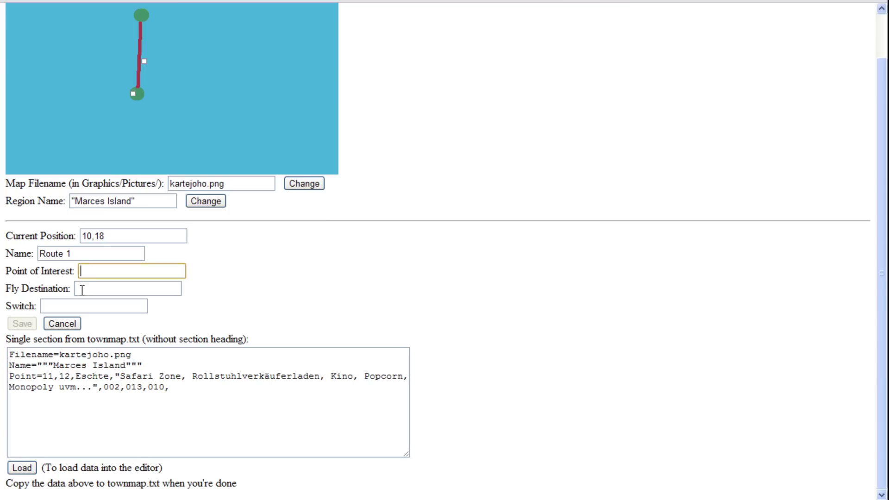
# Enter Eine Beere as the point of interest in the generator, leaving the fly destination and switch empty.
pyautogui.press('BackSpace')
pyautogui.press('BackSpace')
pyautogui.click(82, 289)
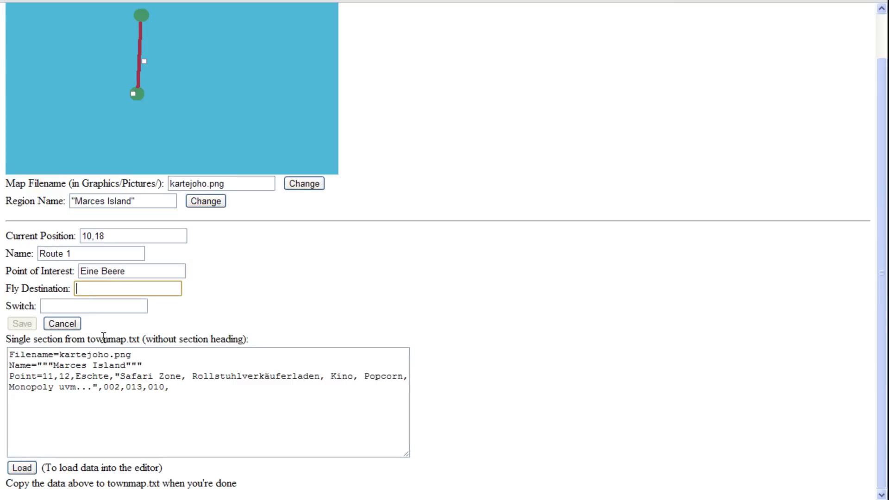
pyautogui.click(81, 307)
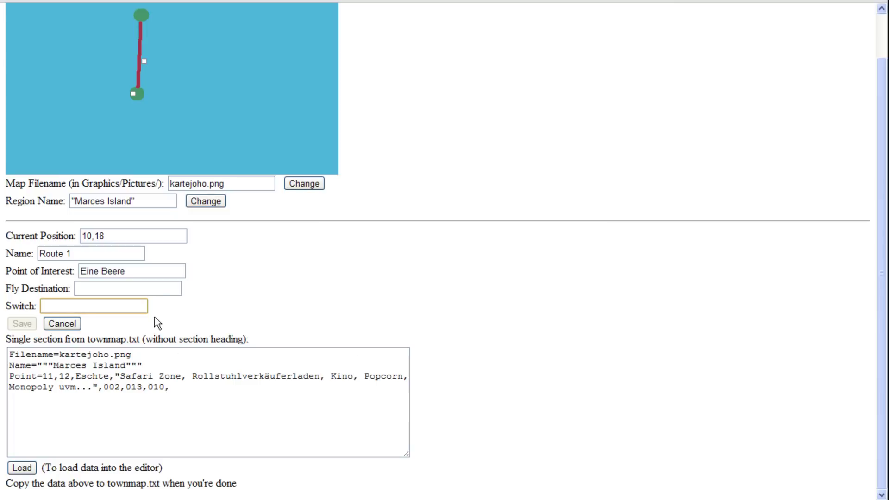
pyautogui.click(152, 417)
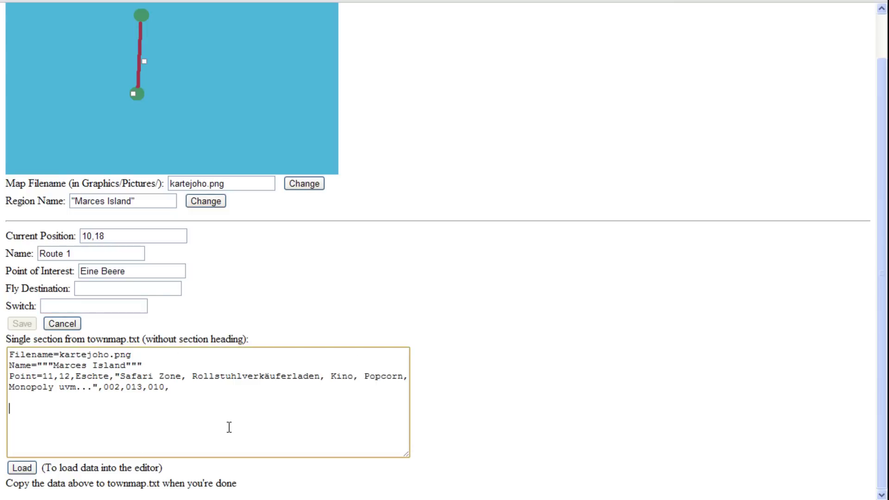
pyautogui.click(96, 287)
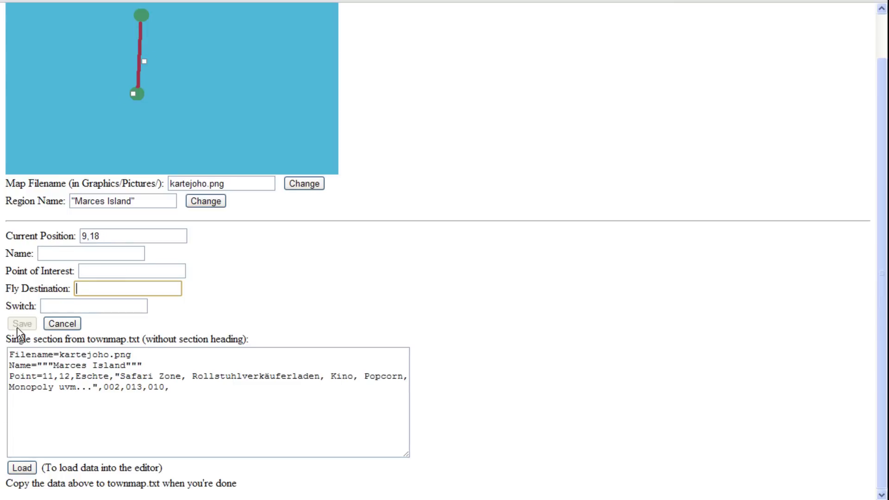
pyautogui.click(174, 409)
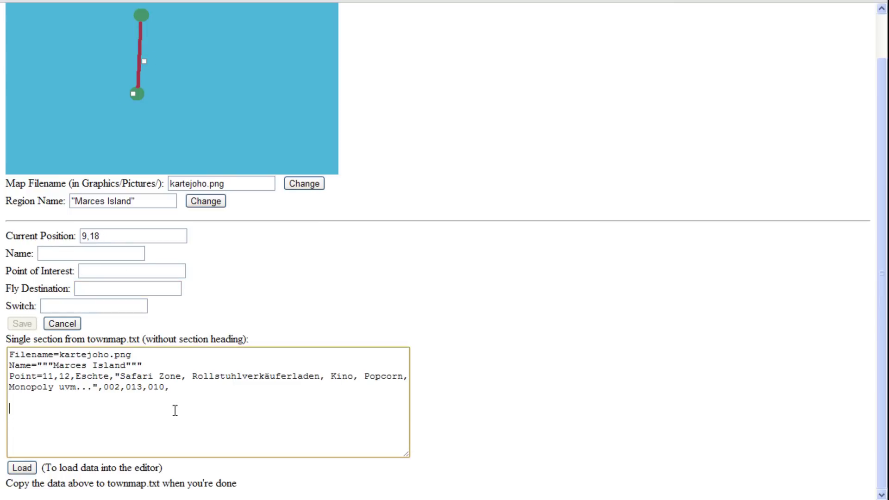
# Select the point at 12,9 and save it with the name Route 1 and the point of interest Beere.
pyautogui.click(144, 62)
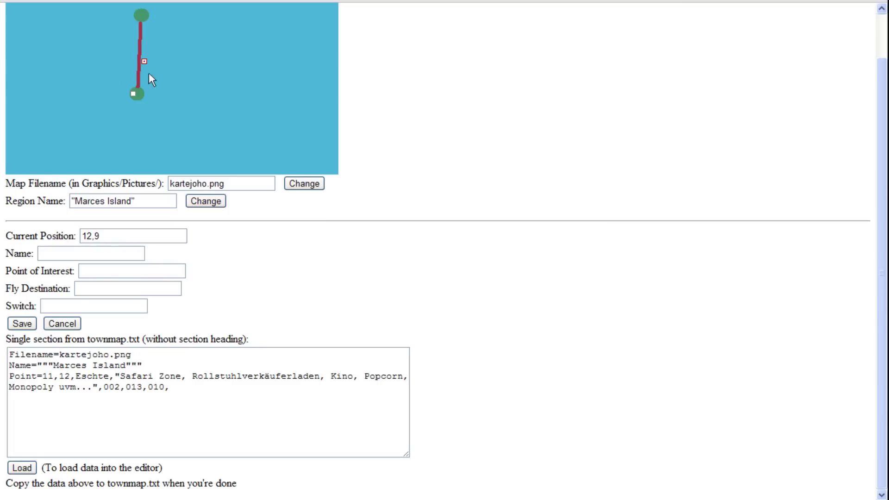
pyautogui.click(70, 257)
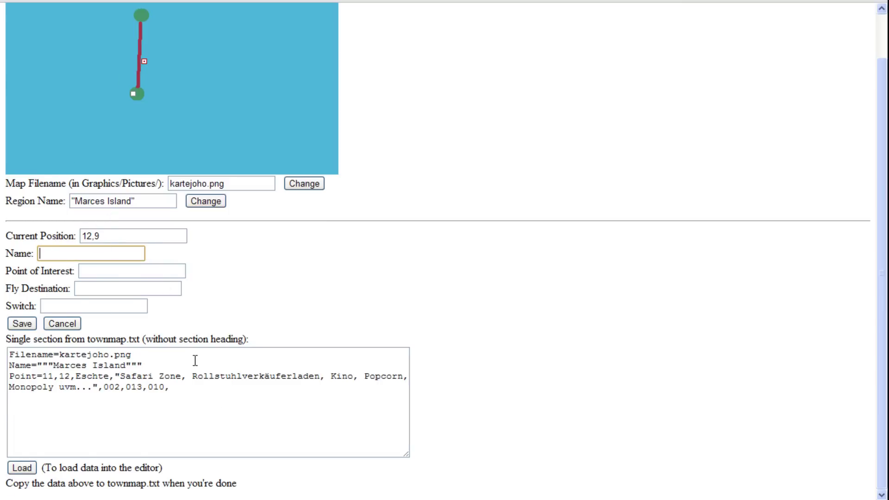
pyautogui.press('Tab')
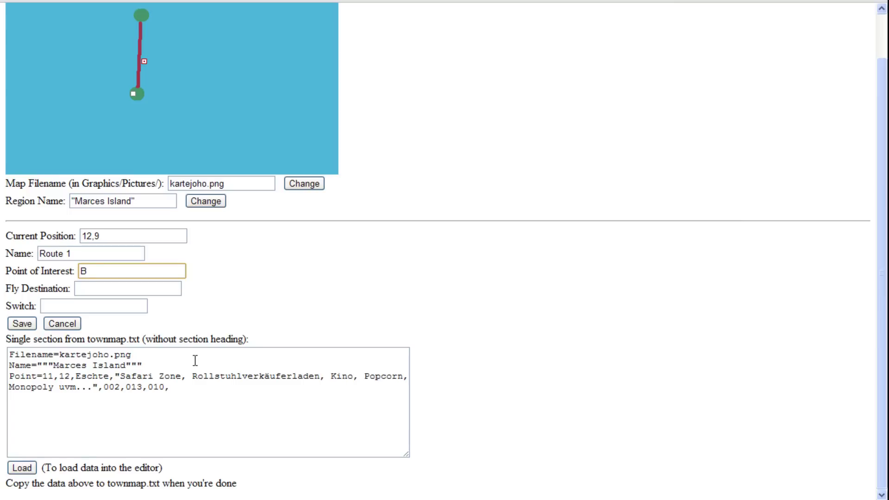
pyautogui.click(21, 325)
# Copy the Route 1 Point line from the generator and paste it below the Eschte entry in townmap.txt.
pyautogui.click(192, 402)
pyautogui.tripleClick(180, 398)
pyautogui.hotkey('ctrl', 'c')
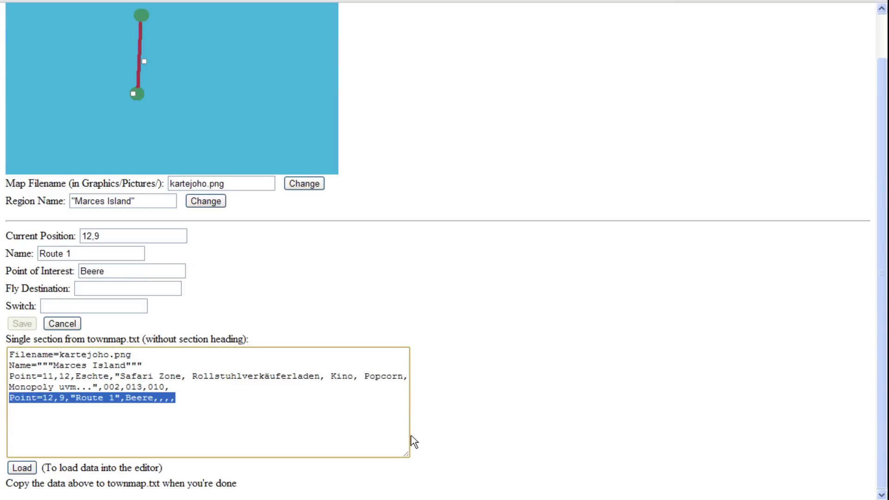
pyautogui.hotkey('alt', 'Tab')
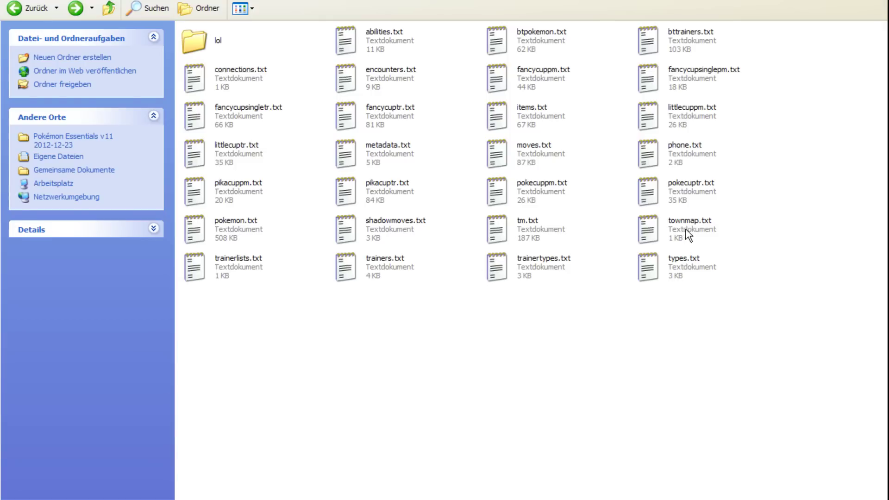
pyautogui.doubleClick(689, 232)
pyautogui.moveTo(451, 376); pyautogui.dragTo(732, 378)
pyautogui.click(794, 195)
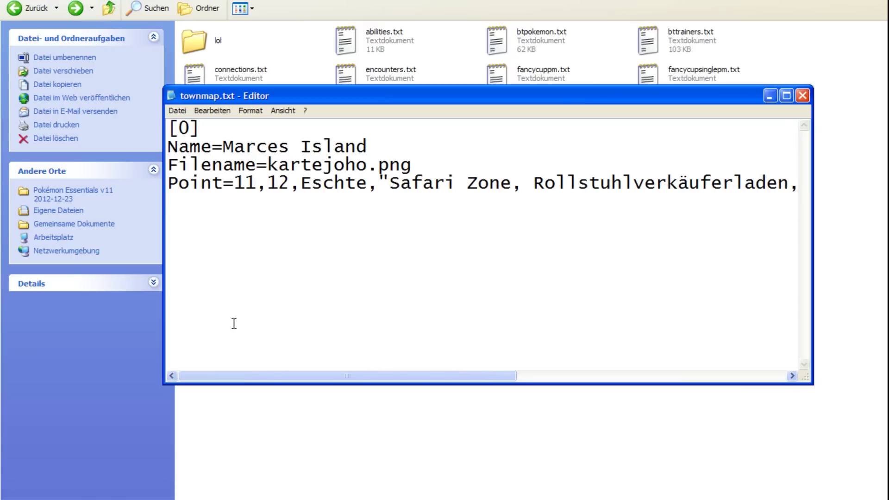
pyautogui.hotkey('ctrl', 'v')
# Save townmap.txt with the added Route 1 point and close it.
pyautogui.click(177, 110)
pyautogui.click(189, 146)
pyautogui.click(801, 96)
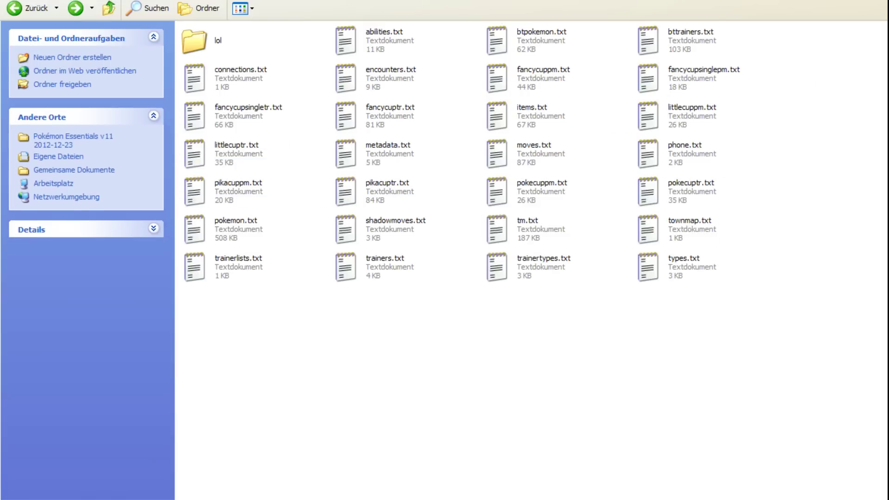
# Check the generator's section once more and go up from the text file folder to the game's main folder.
pyautogui.hotkey('alt', 'Tab')
pyautogui.click(479, 300)
pyautogui.scroll(2, 287, 323)
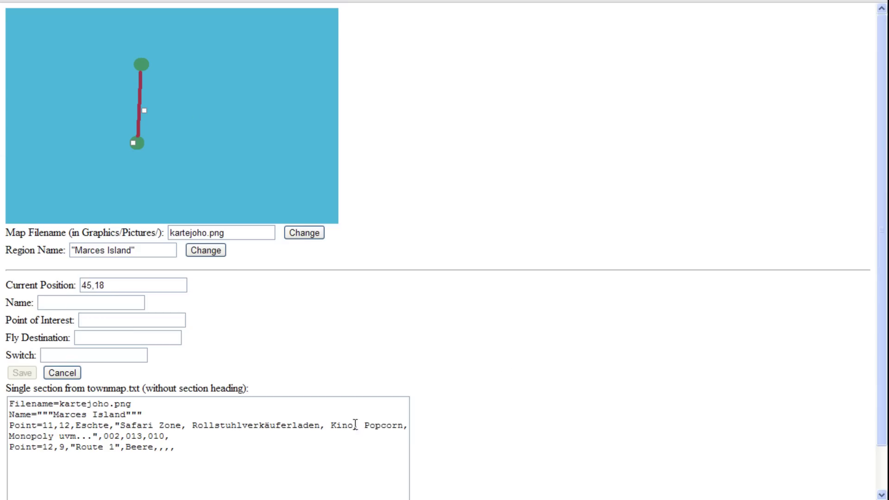
pyautogui.hotkey('alt', 'Tab')
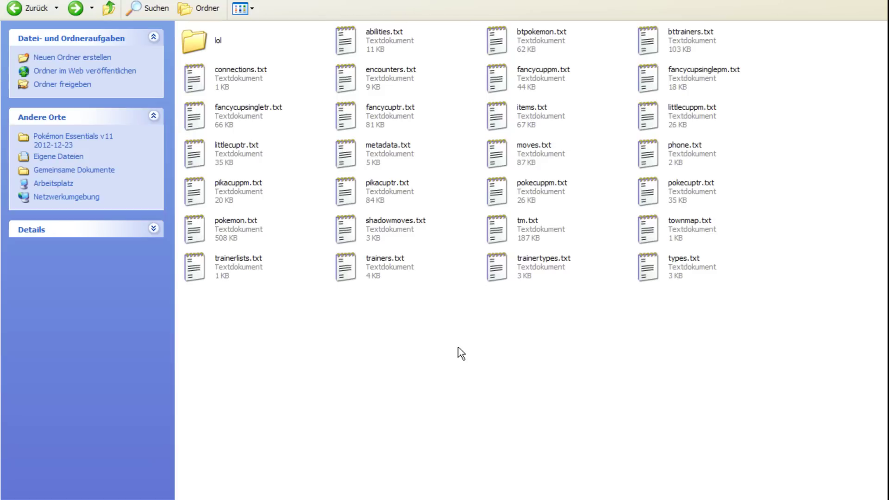
pyautogui.press('BackSpace')
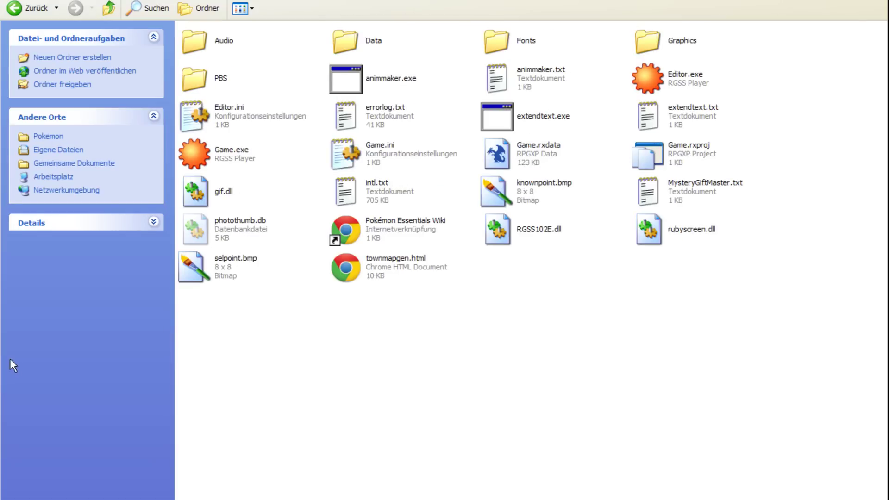
# Open Editor.exe, extract the game's text, compile it into intl.dat and close the editor.
pyautogui.doubleClick(672, 78)
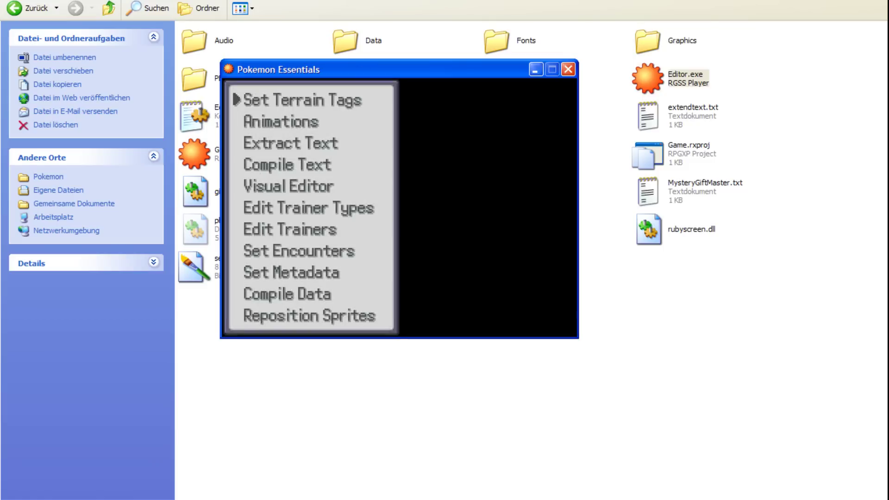
pyautogui.press('Down')
pyautogui.press('Down')
pyautogui.press('Return')
pyautogui.press('Return')
pyautogui.press('Return')
pyautogui.press('Return')
pyautogui.press('Down')
pyautogui.press('Return')
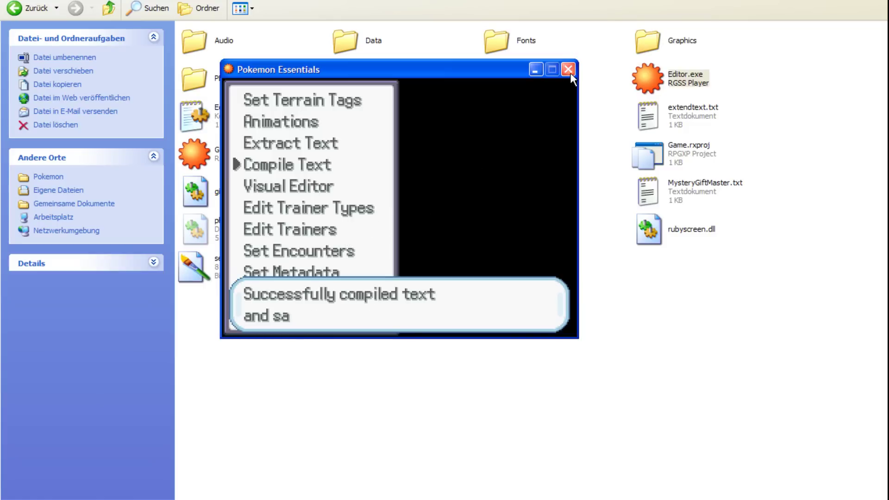
pyautogui.hotkey('alt', 'F4')
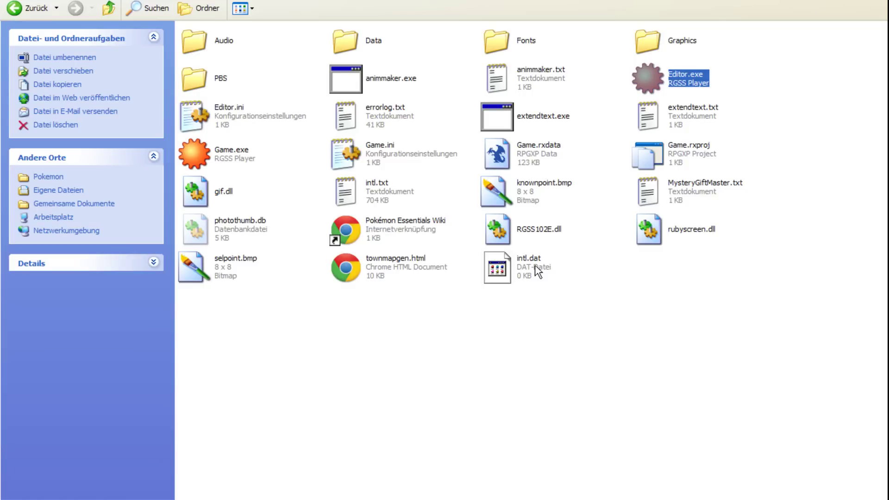
# Reopen Editor.exe and compile the text again.
pyautogui.click(532, 299)
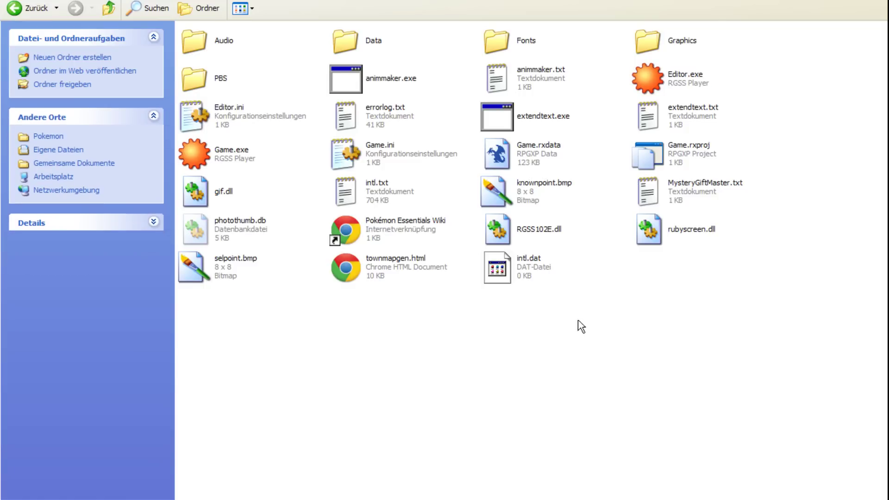
pyautogui.click(522, 280)
pyautogui.click(552, 324)
pyautogui.doubleClick(678, 83)
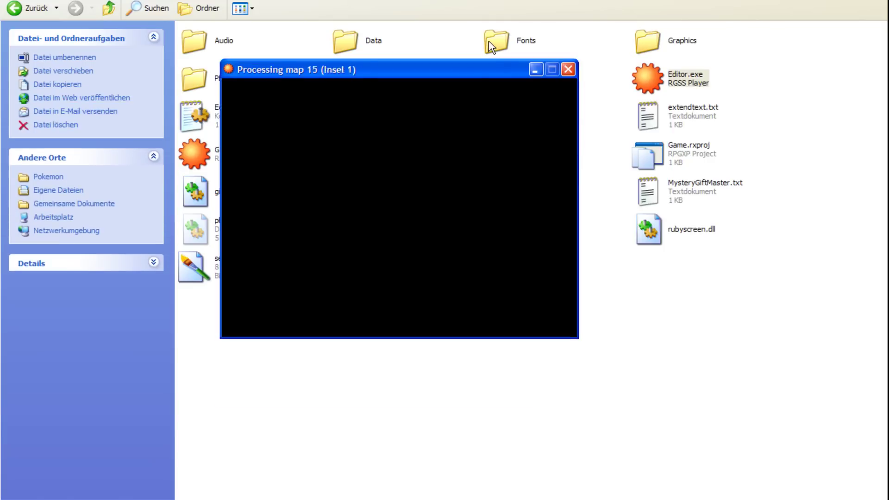
pyautogui.press('Down')
pyautogui.press('Down')
pyautogui.press('Down')
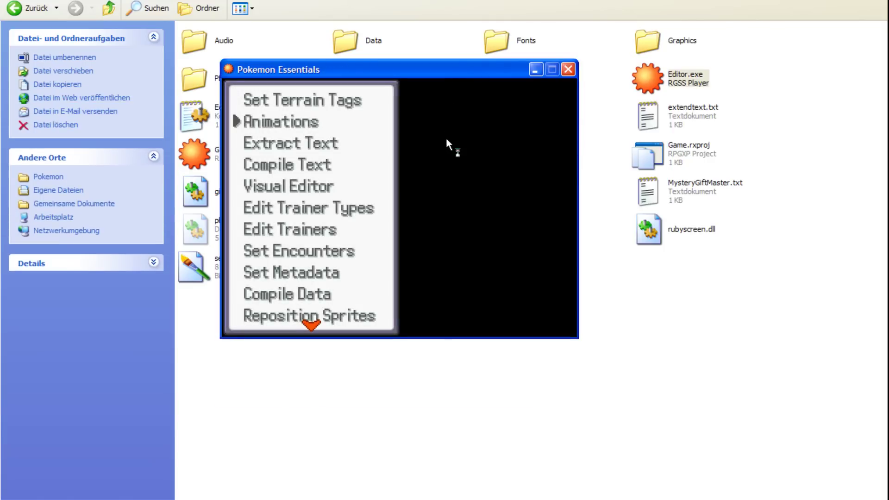
pyautogui.press('Return')
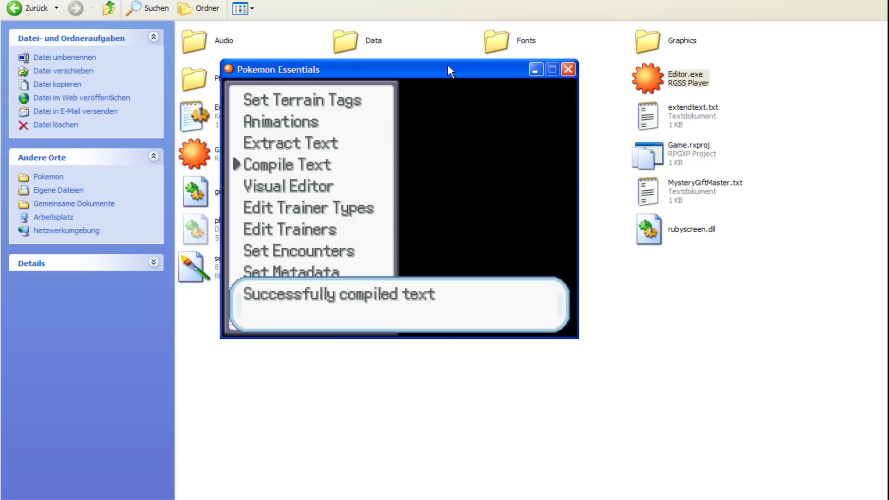
# Move the editor window aside, delete intl.dat from the game folder and compile the text once more.
pyautogui.moveTo(447, 70); pyautogui.dragTo(333, 72)
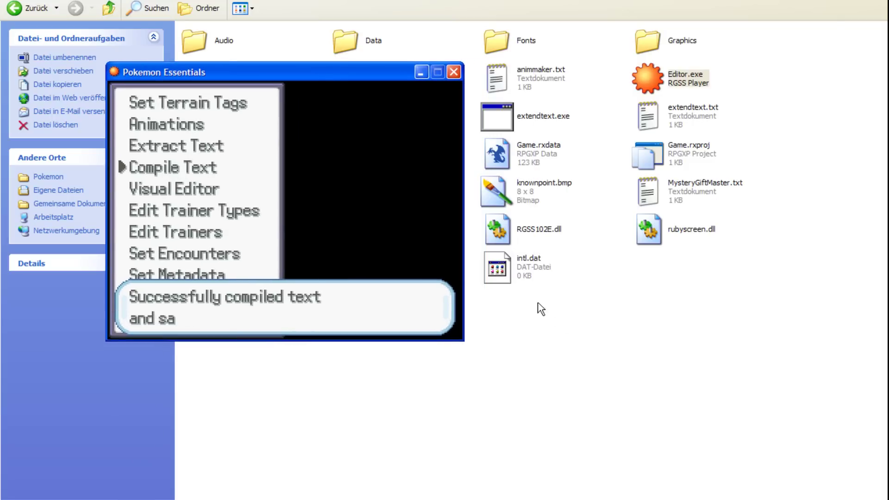
pyautogui.click(525, 273)
pyautogui.press('Delete')
pyautogui.press('Return')
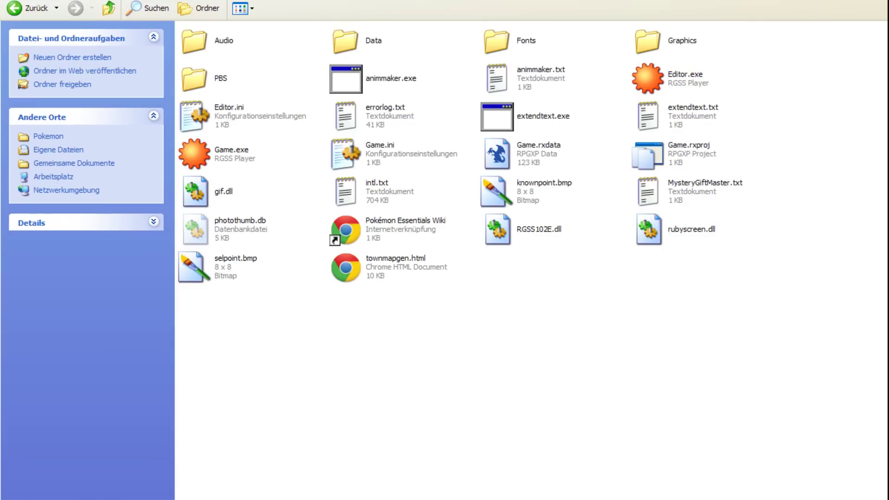
pyautogui.hotkey('alt', 'Tab')
pyautogui.press('Return')
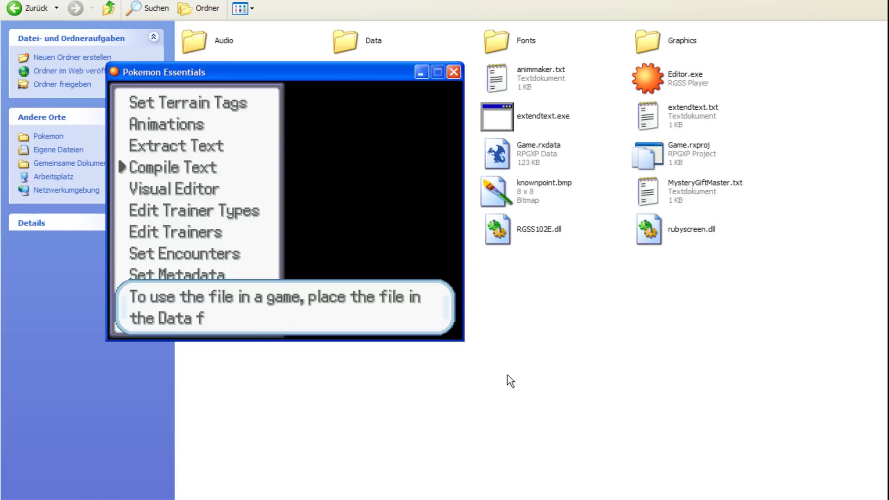
pyautogui.press('Return')
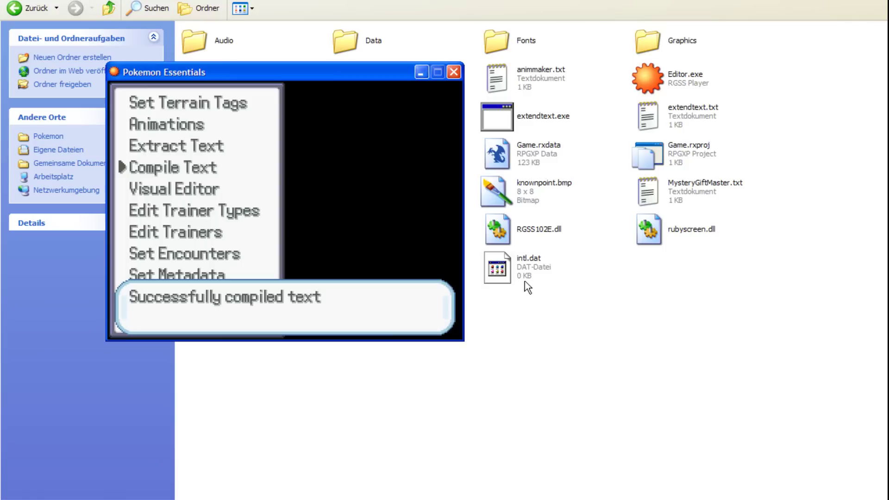
pyautogui.press('Return')
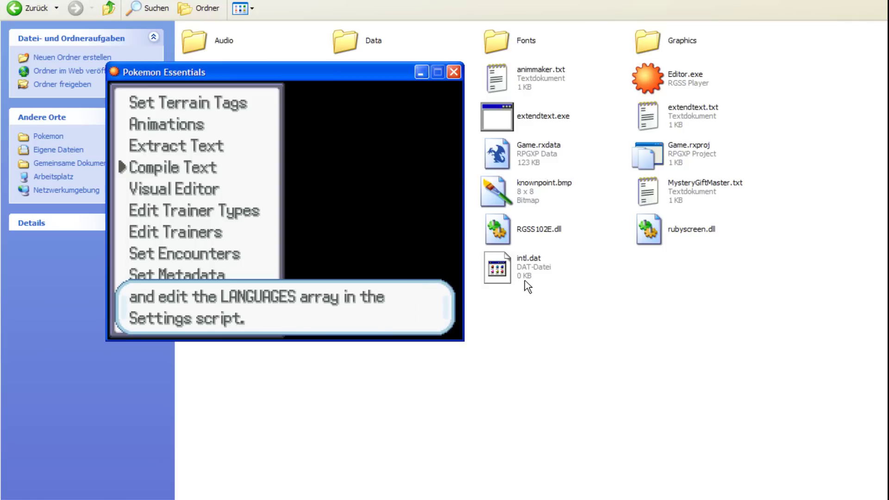
pyautogui.press('Return')
# Extract the game's text again, compile it into a fresh intl.dat and close the editor.
pyautogui.press('Up')
pyautogui.press('Return')
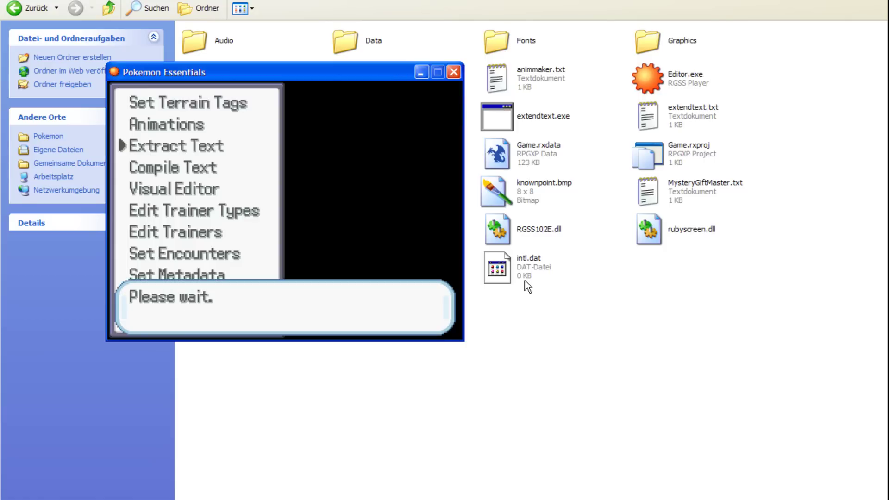
pyautogui.press('Return')
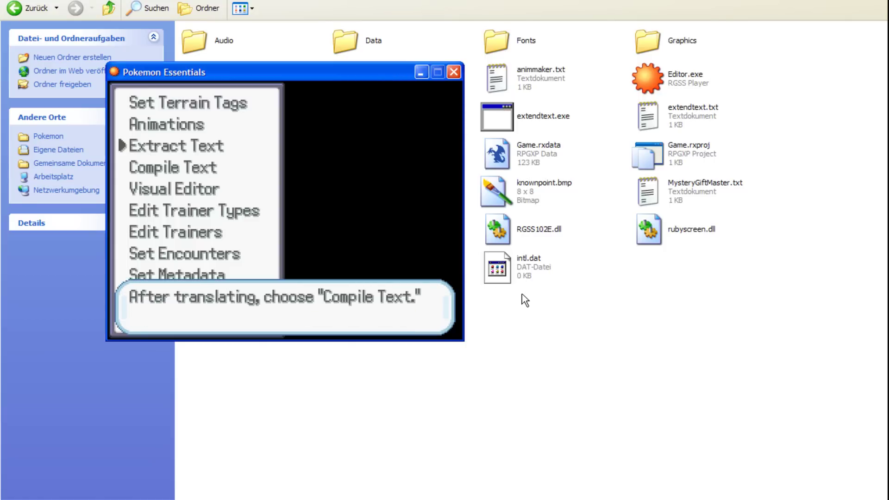
pyautogui.press('Return')
pyautogui.press('Down')
pyautogui.press('Return')
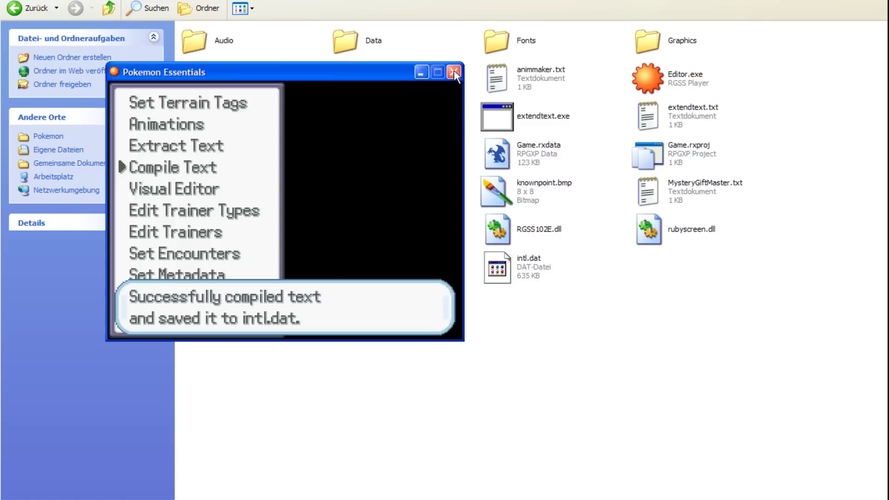
pyautogui.click(530, 378)
# Rename intl.dat as deutsch.dat and move it into the Data folder, replacing the existing file.
pyautogui.click(526, 263)
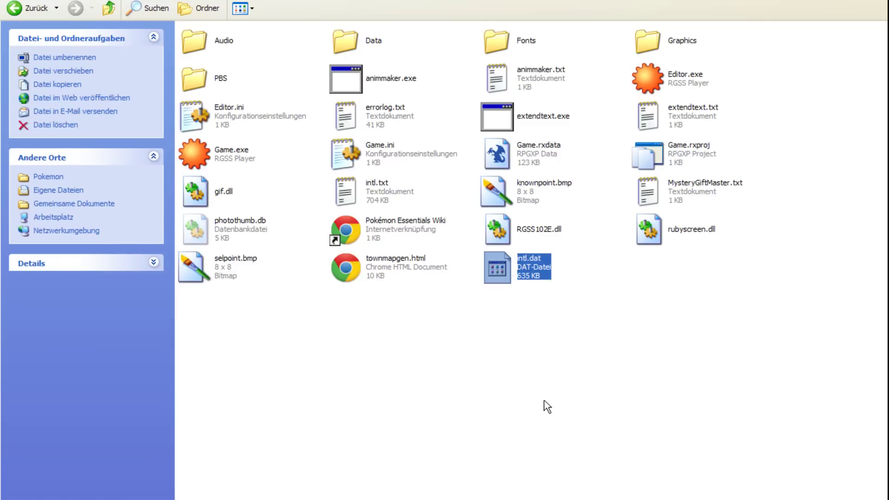
pyautogui.press('F2')
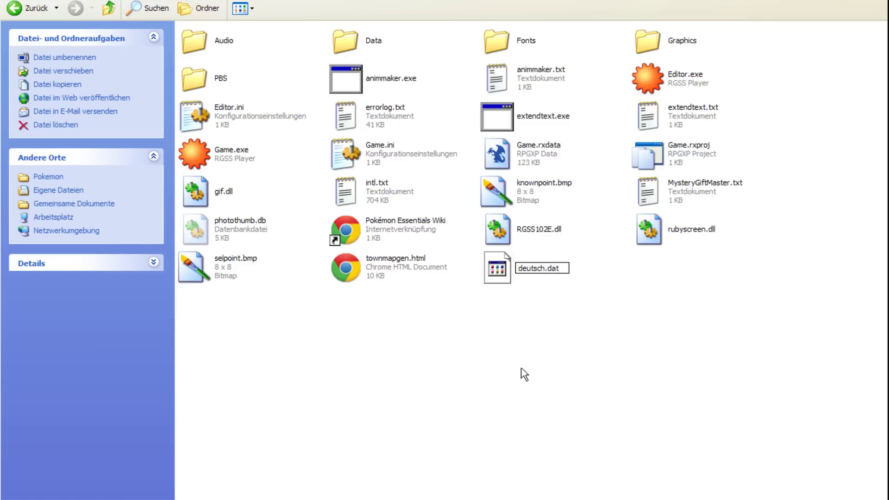
pyautogui.click(553, 366)
pyautogui.moveTo(535, 273); pyautogui.dragTo(364, 48)
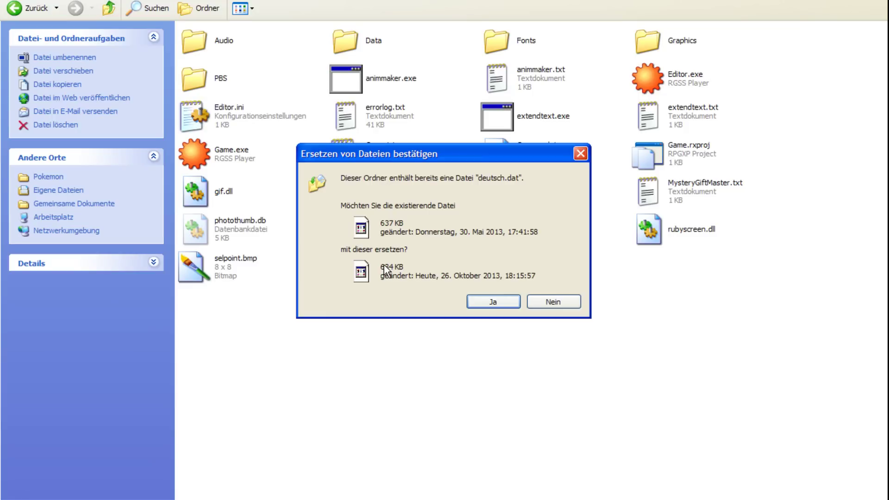
pyautogui.click(494, 302)
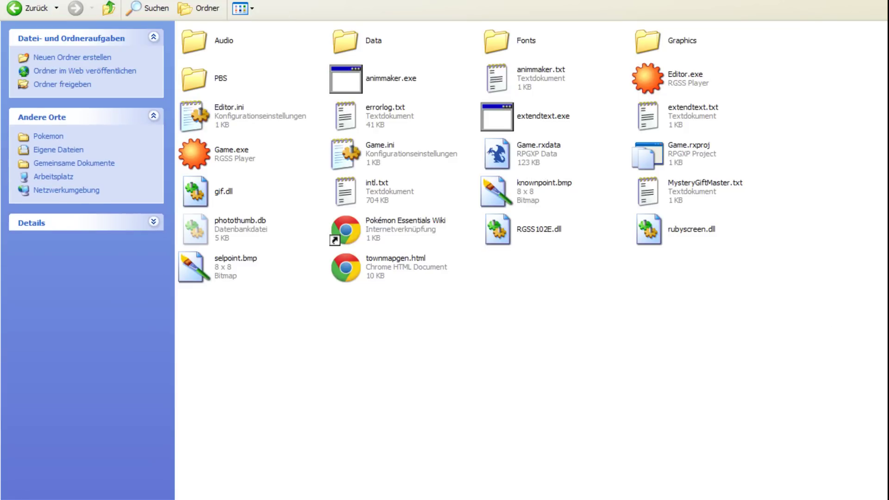
# Switch to RPG Maker XP and start a playtest, saving the changes to yjmcb#.
pyautogui.hotkey('alt', 'Tab')
pyautogui.click(495, 11)
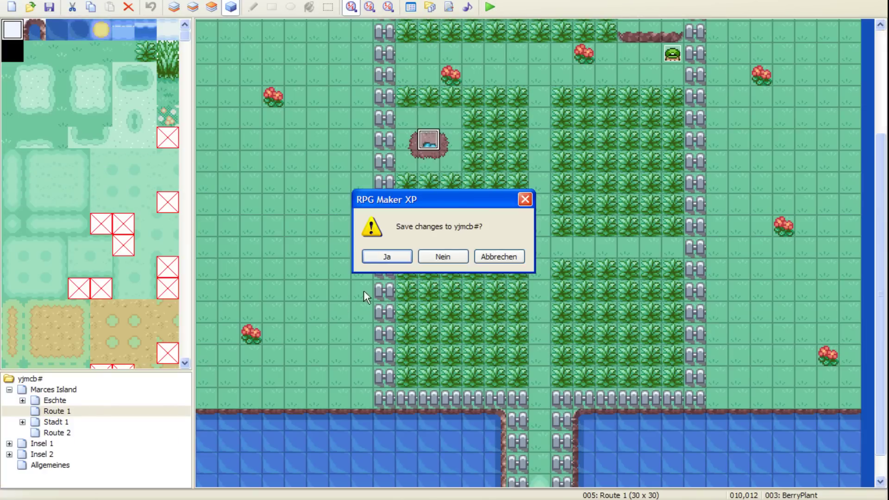
pyautogui.click(384, 257)
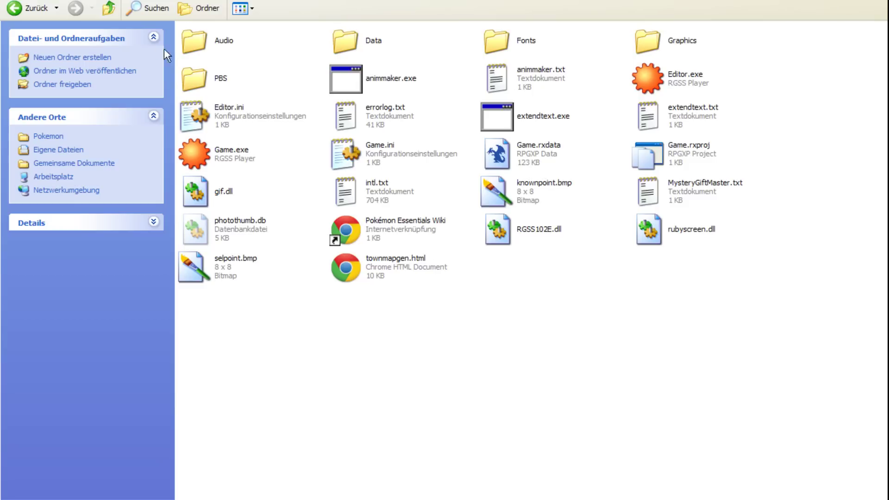
pyautogui.doubleClick(368, 147)
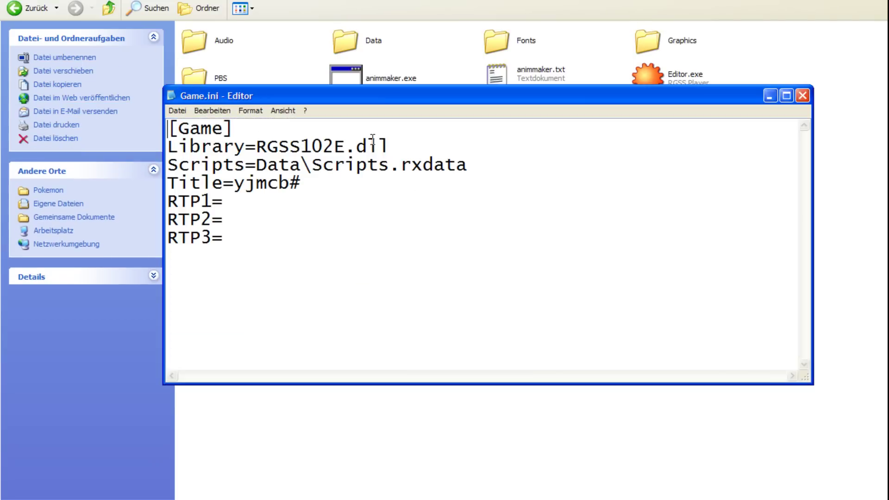
pyautogui.click(802, 97)
pyautogui.click(667, 469)
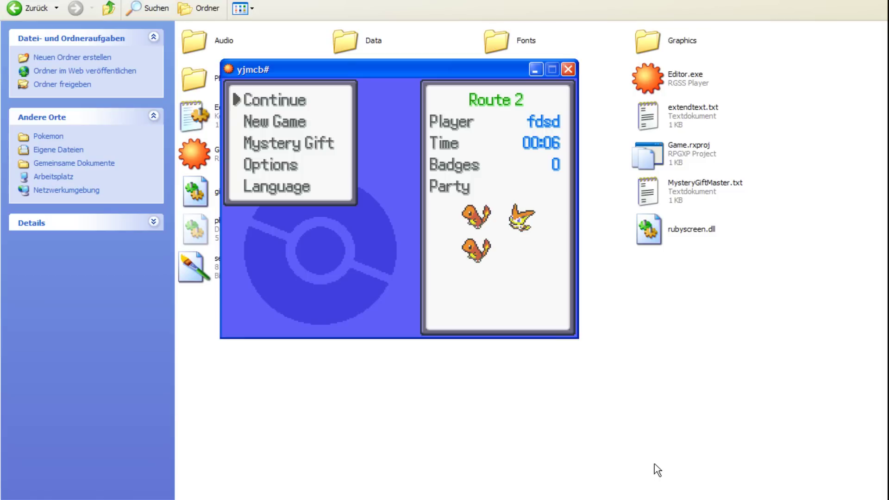
# Start a new game as a boy named dfgfds and go through the professor's introduction.
pyautogui.press('Return')
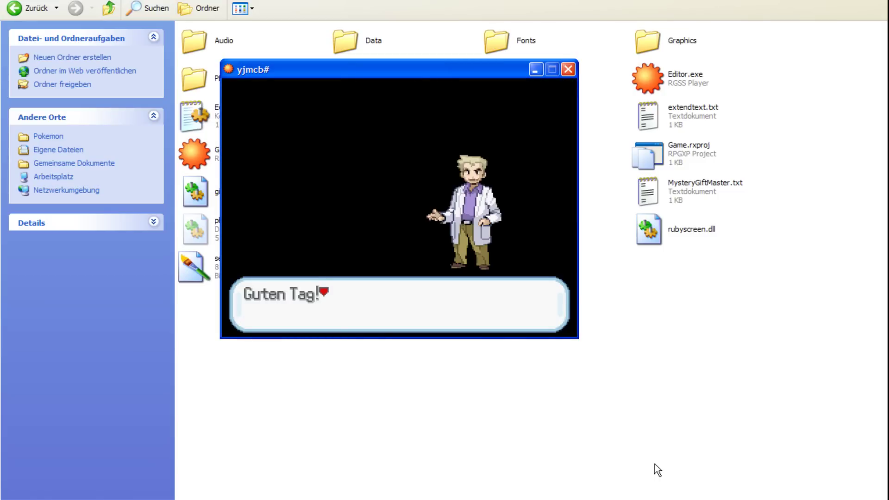
pyautogui.press('Return')
pyautogui.press('Return')
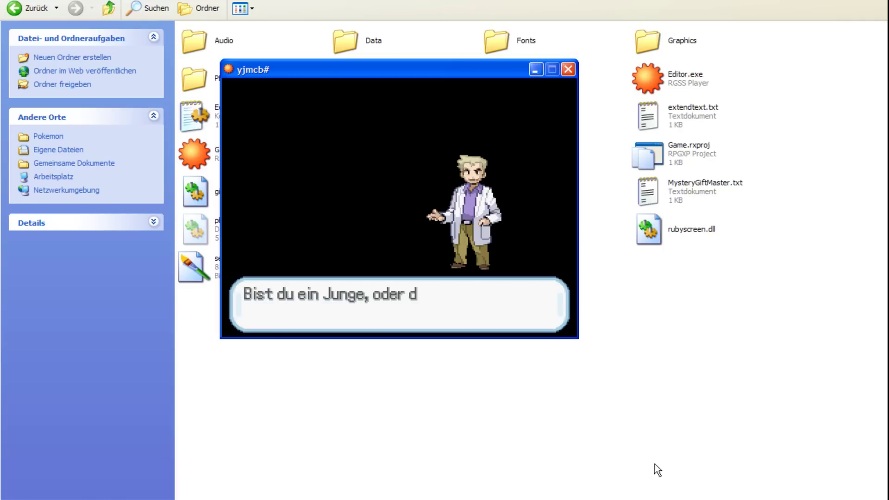
pyautogui.press('Return')
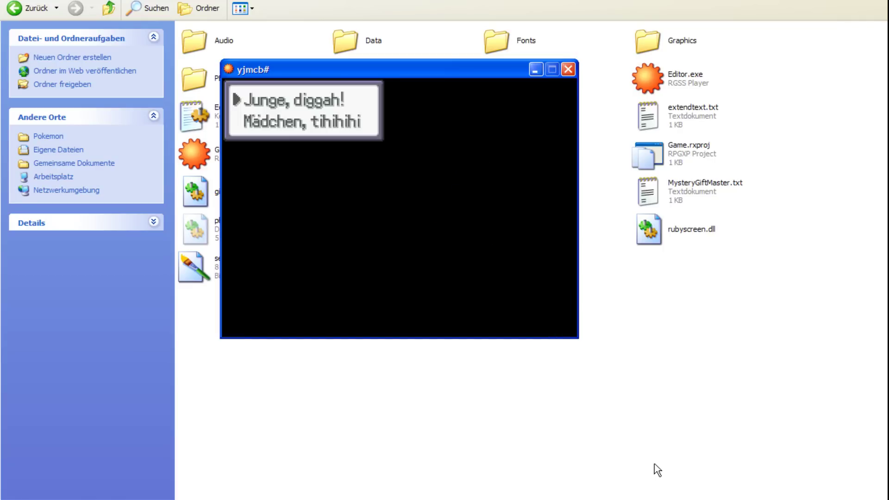
pyautogui.press('Return')
pyautogui.press('Return')
pyautogui.write('dfgfds')
pyautogui.press('Return')
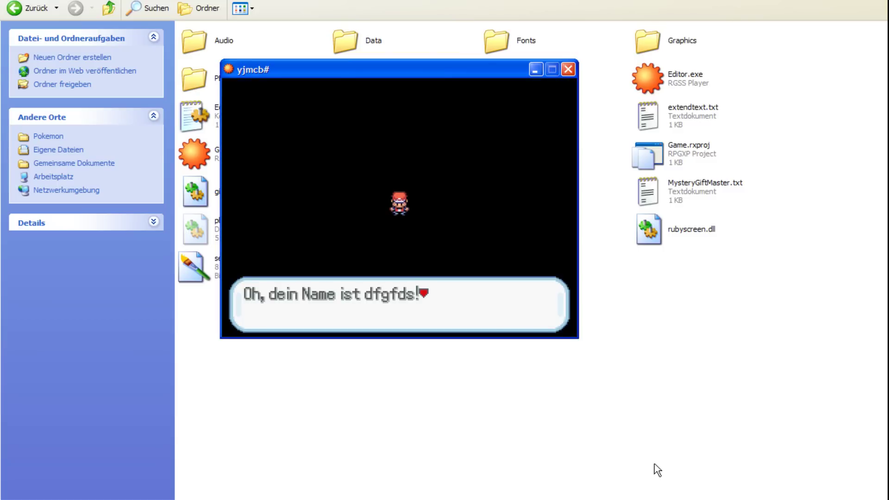
pyautogui.press('Return')
pyautogui.press('Return')
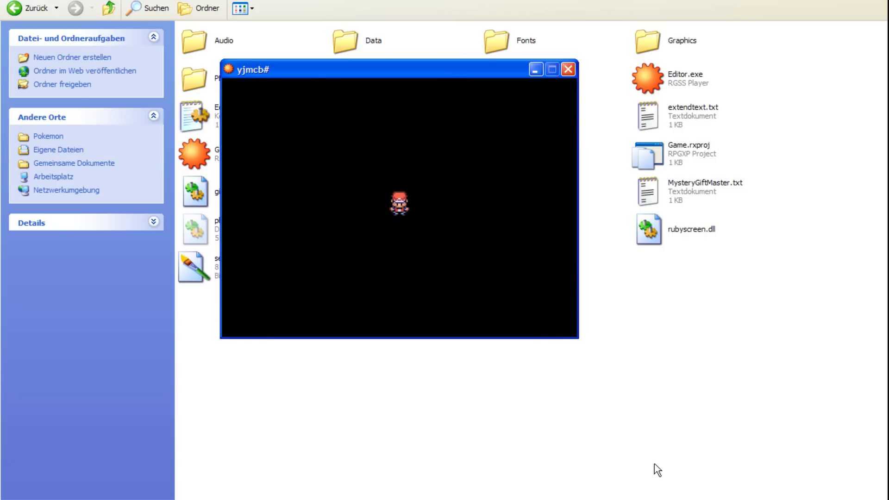
# Fill the bag with one of each item using the game's debug options and return to the pause menu.
pyautogui.press('Escape')
pyautogui.press('Down')
pyautogui.press('Return')
pyautogui.press('Down')
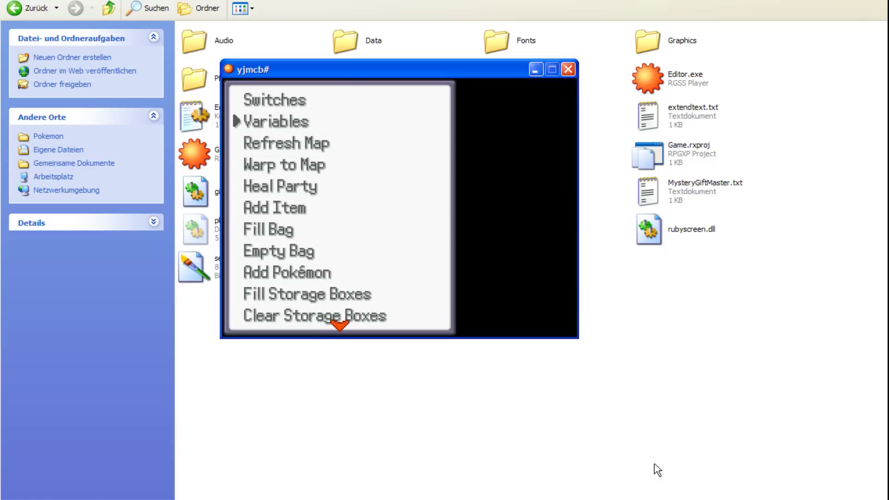
pyautogui.press('Return')
pyautogui.press('Return')
pyautogui.press('Return')
pyautogui.press('Return')
pyautogui.press('Escape')
pyautogui.press('Escape')
# Open the bag, find the town map among the key items and use it to display Marces Island.
pyautogui.press('Up')
pyautogui.press('Up')
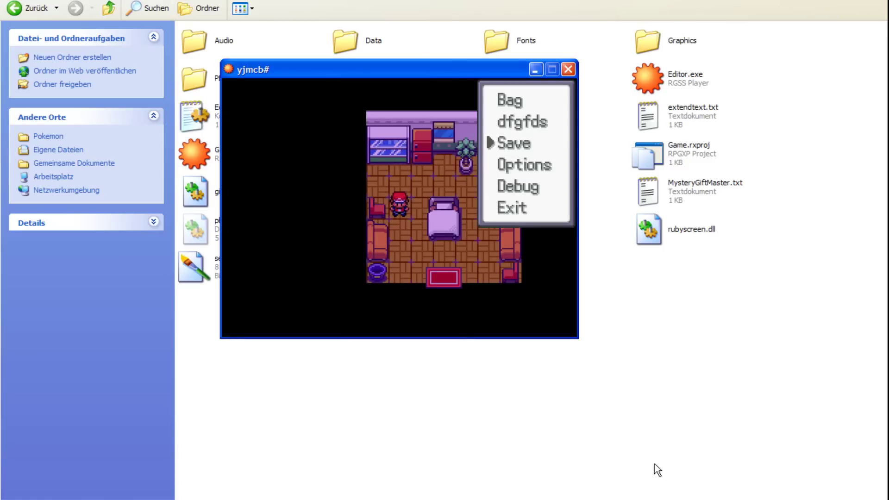
pyautogui.press('Return')
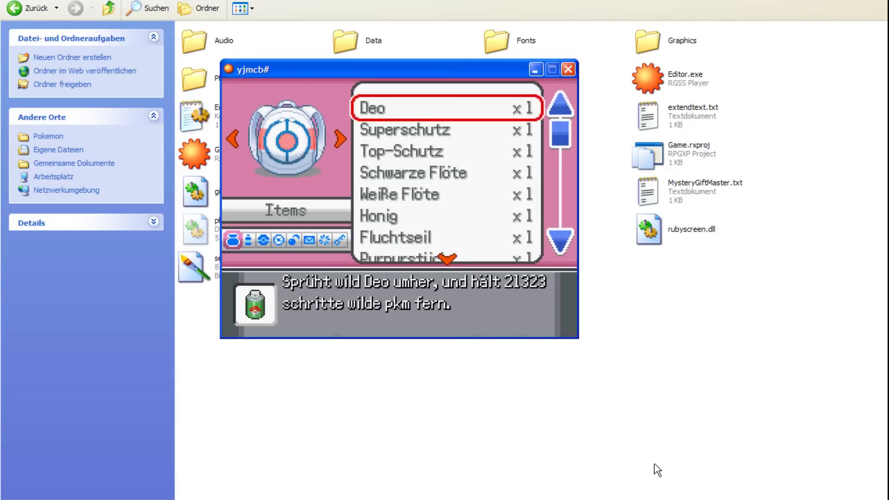
pyautogui.press('Left')
pyautogui.press('Down')
pyautogui.press('Down')
pyautogui.press('Down')
pyautogui.press('Down')
pyautogui.press('Down')
pyautogui.press('Down')
pyautogui.press('Down')
pyautogui.press('Down')
pyautogui.press('Down')
pyautogui.press('Down')
pyautogui.press('Down')
pyautogui.press('Down')
pyautogui.press('Down')
pyautogui.press('Down')
pyautogui.press('Down')
pyautogui.press('Down')
pyautogui.press('Down')
pyautogui.press('Down')
pyautogui.press('Down')
pyautogui.press('Down')
pyautogui.press('Up')
pyautogui.press('Up')
pyautogui.press('Up')
pyautogui.press('Up')
pyautogui.press('Up')
pyautogui.press('Up')
pyautogui.press('Up')
pyautogui.press('Down')
pyautogui.press('Down')
pyautogui.press('Return')
pyautogui.press('Return')
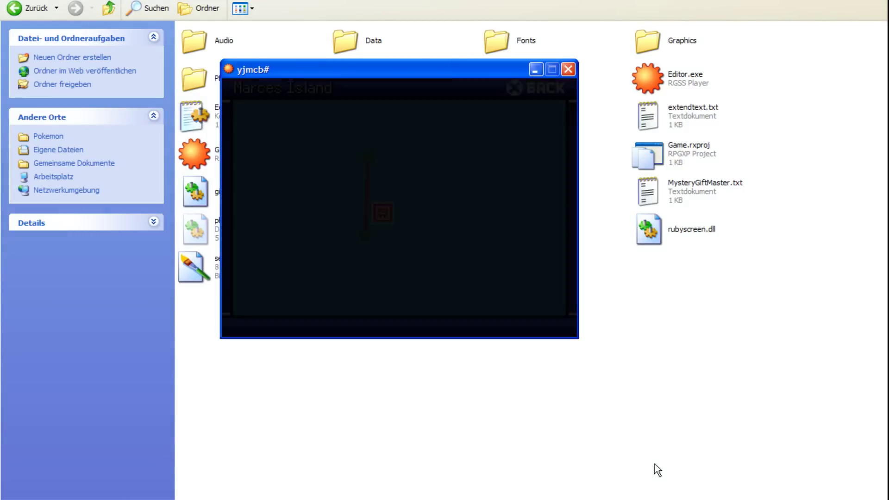
# Move the cursor across the Marces Island map to check the names and points of interest of its locations.
pyautogui.press('Left')
pyautogui.press('Down')
pyautogui.press('Down')
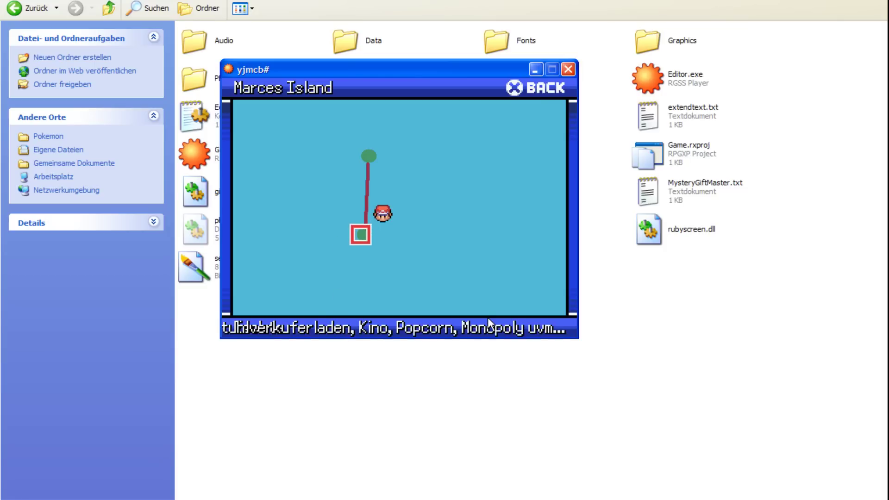
pyautogui.press('Up')
pyautogui.press('Up')
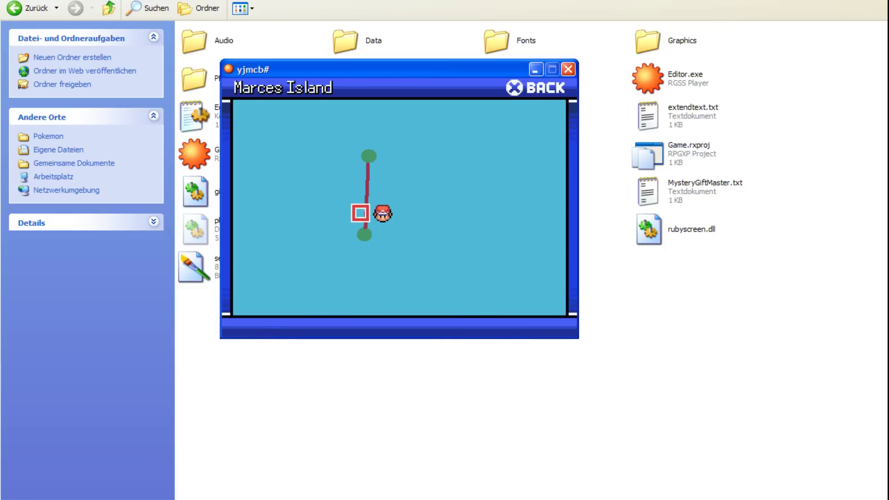
pyautogui.press('Down')
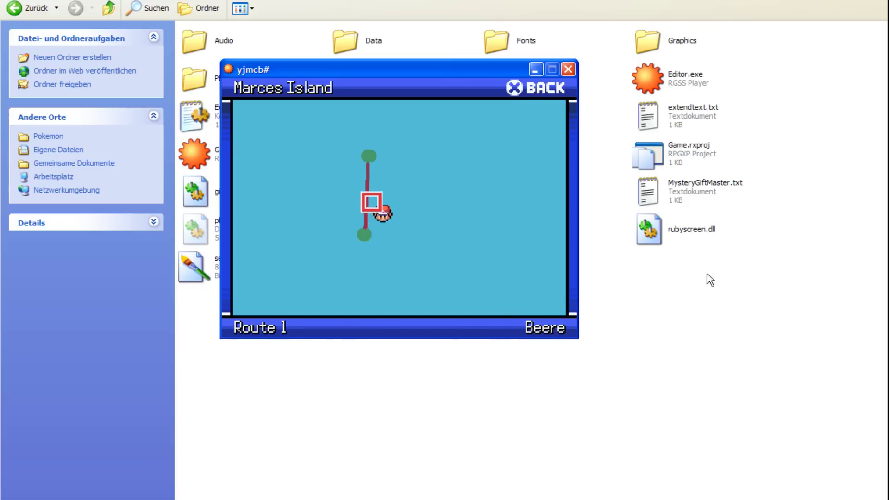
# Compare the player marker's position with the Eschte and Route 1 points on the Marces Island map.
pyautogui.press('Down')
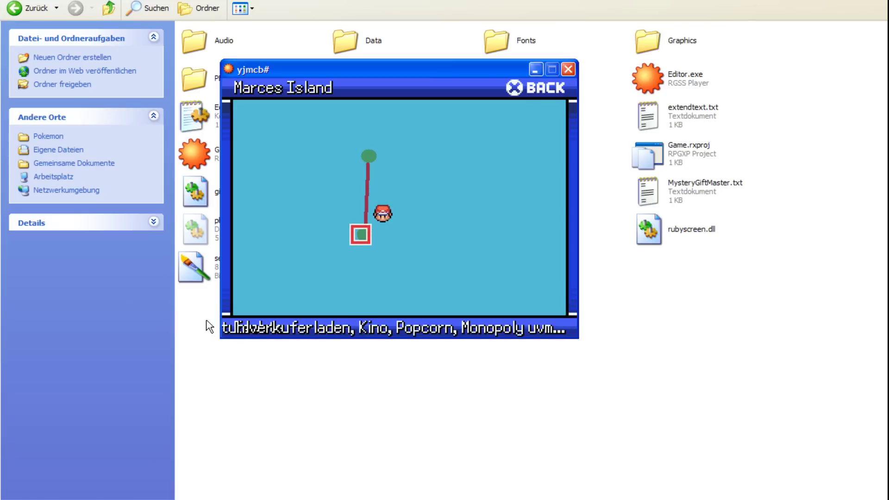
pyautogui.press('Up')
pyautogui.press('Right')
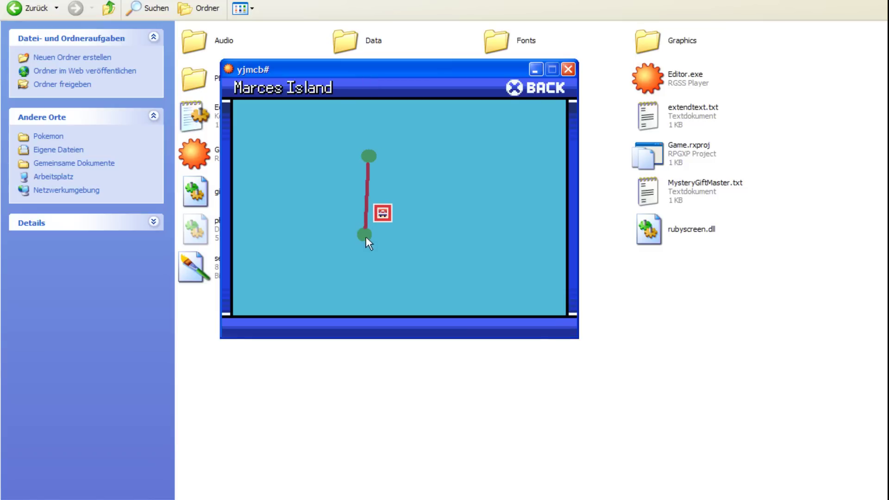
pyautogui.press('Return')
pyautogui.write('c')
pyautogui.press('Return')
pyautogui.press('Down')
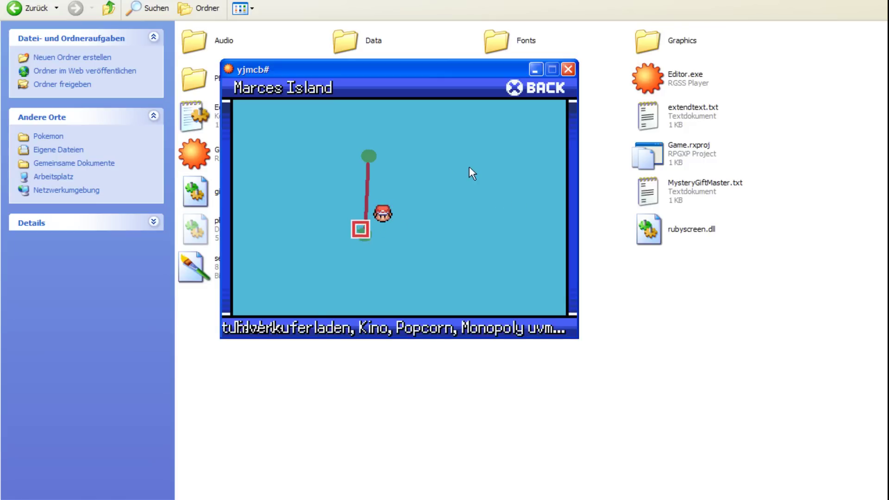
pyautogui.press('Up')
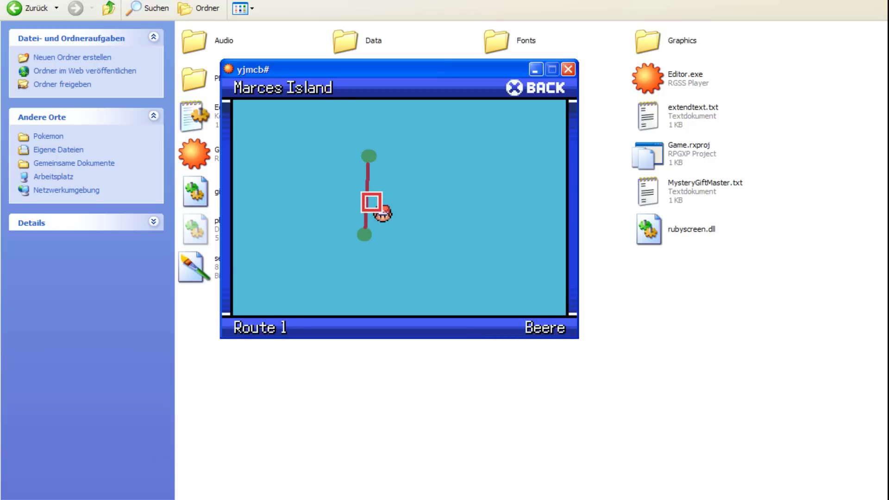
# Close the Marces Island map and the bag to return to the player's room.
pyautogui.press('Escape')
pyautogui.press('Escape')
pyautogui.press('Escape')
pyautogui.press('Escape')
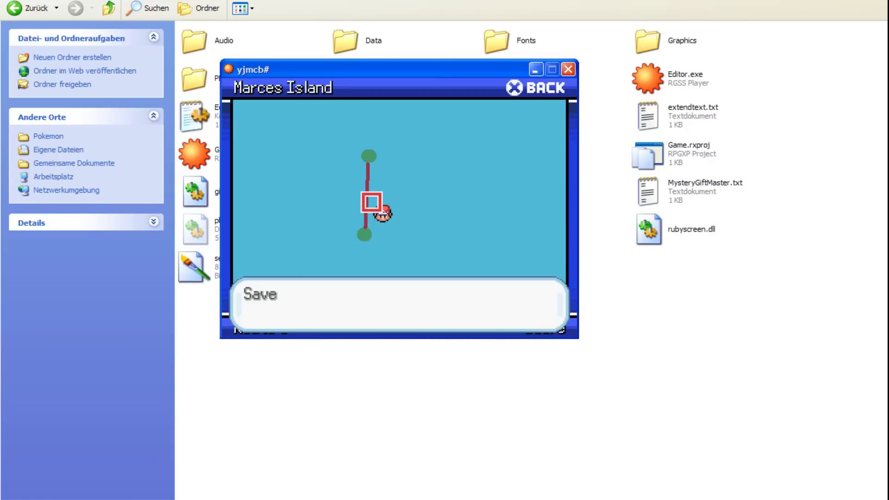
pyautogui.press('Escape')
pyautogui.press('Return')
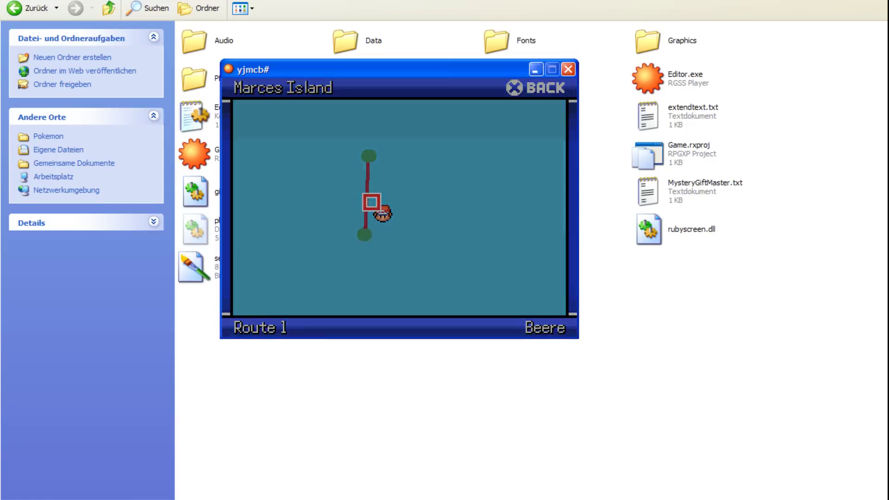
pyautogui.press('Escape')
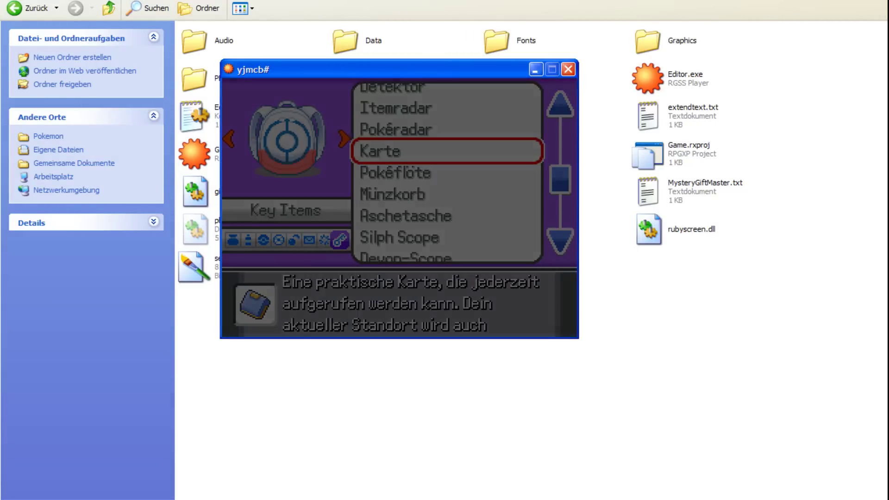
pyautogui.press('Escape')
# Leave the house over the red doormat, dismissing the message there, and walk out into Eschte.
pyautogui.press('Down')
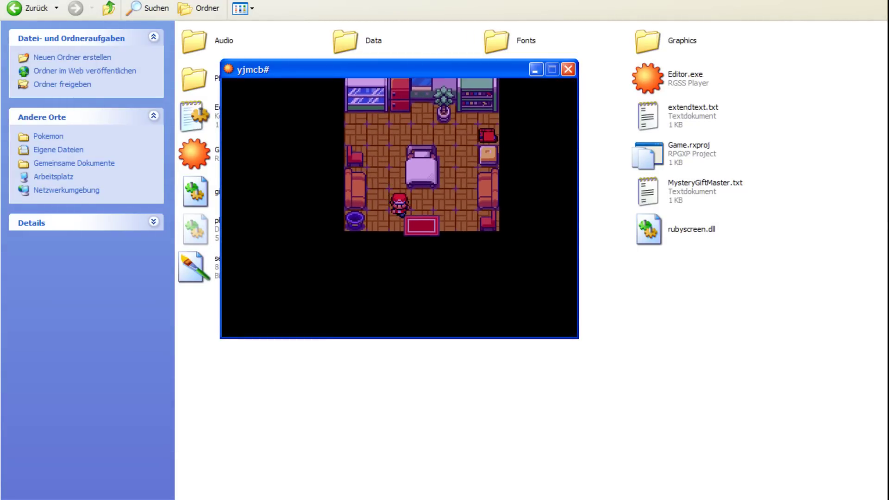
pyautogui.press('Right')
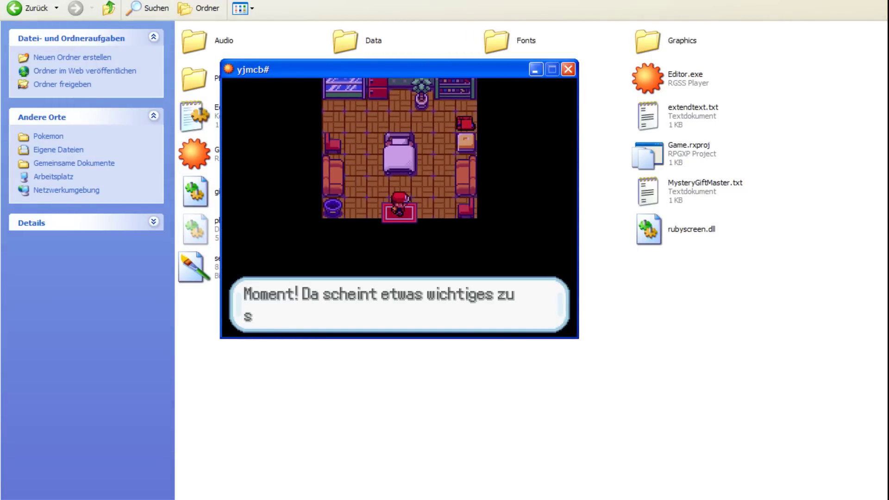
pyautogui.press('Return')
pyautogui.press('Return')
pyautogui.press('Return')
pyautogui.press('Down')
pyautogui.press('Left')
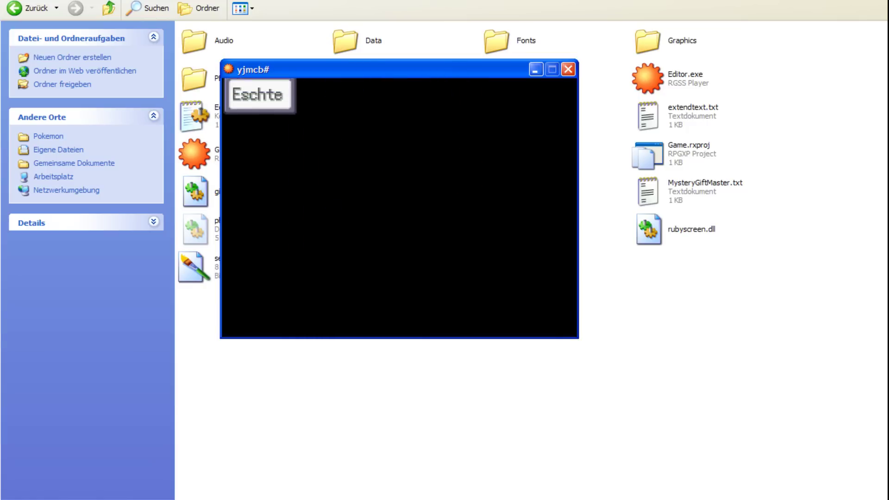
pyautogui.press('Down')
pyautogui.press('Right')
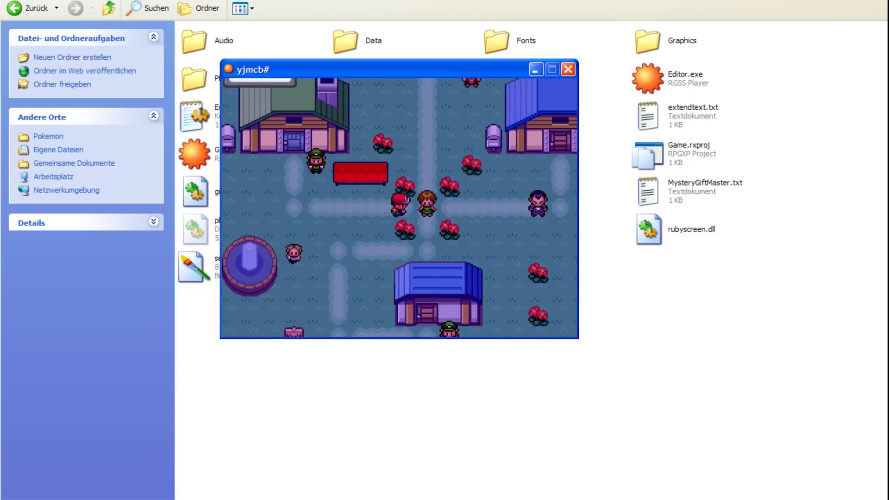
# Walk north from the village onto the path between the water and display the town map from the bag.
pyautogui.press('Up')
pyautogui.press('Up')
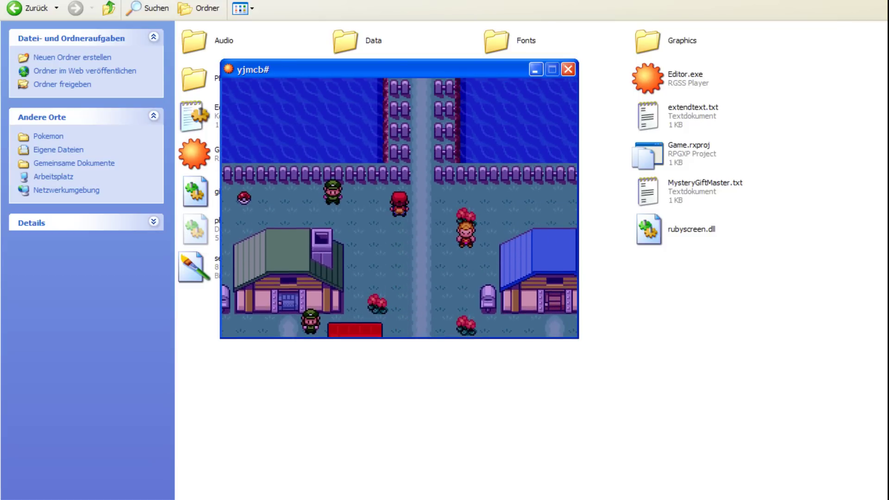
pyautogui.press('Up')
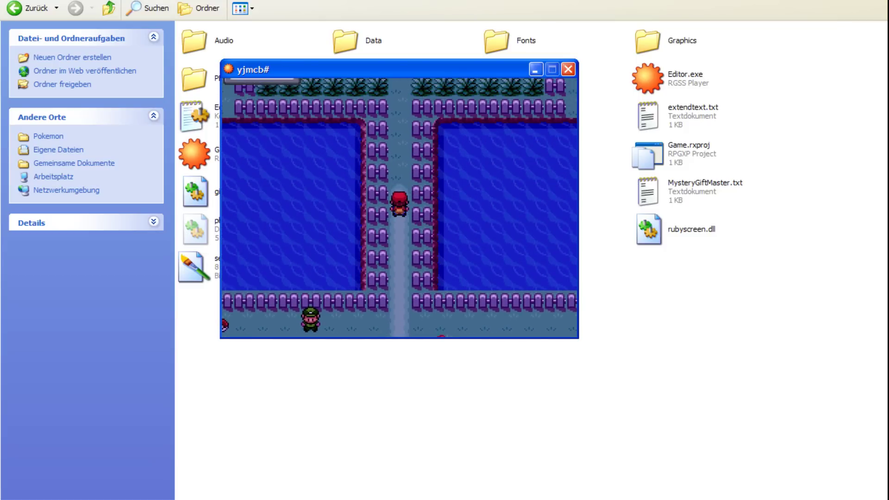
pyautogui.press('Escape')
pyautogui.press('Return')
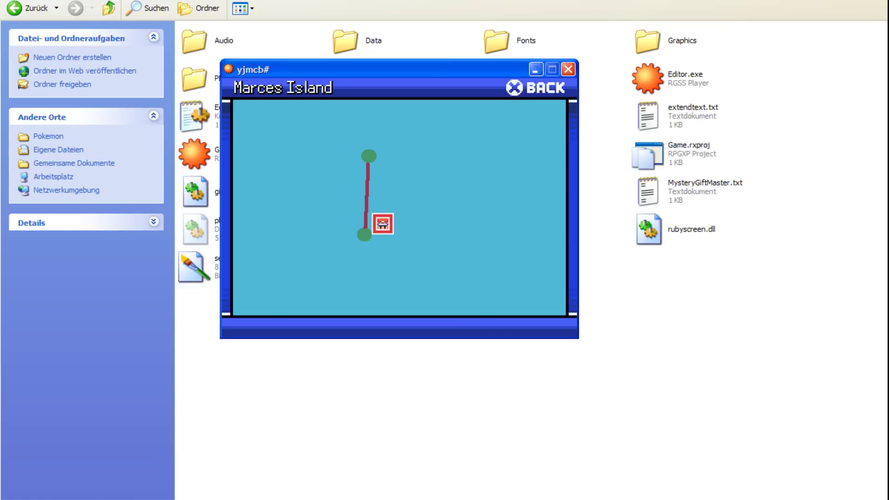
# Close the town map and the bag to resume walking on the path between the water.
pyautogui.press('Escape')
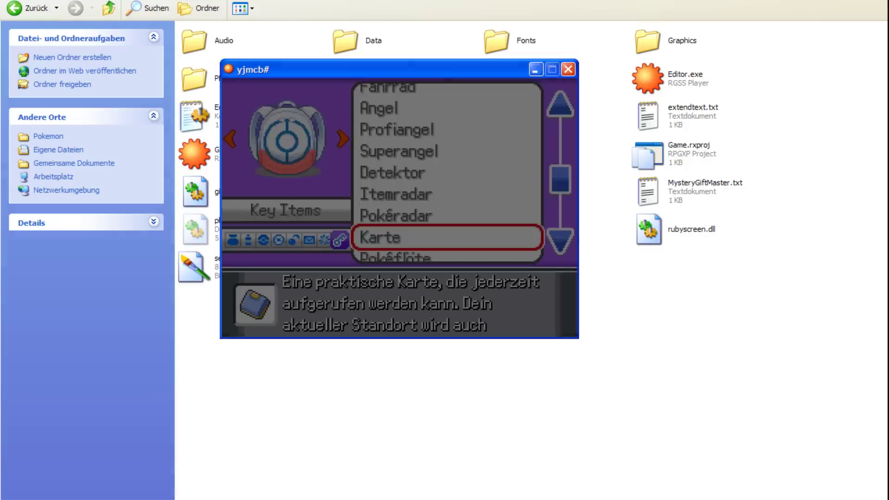
pyautogui.press('Escape')
pyautogui.press('Escape')
pyautogui.press('Escape')
pyautogui.press('Down')
pyautogui.press('Down')
pyautogui.press('Escape')
# Walk a short way south along the path and display the town map again to check the player's marker.
pyautogui.press('Down')
pyautogui.press('Down')
pyautogui.press('Down')
pyautogui.press('Down')
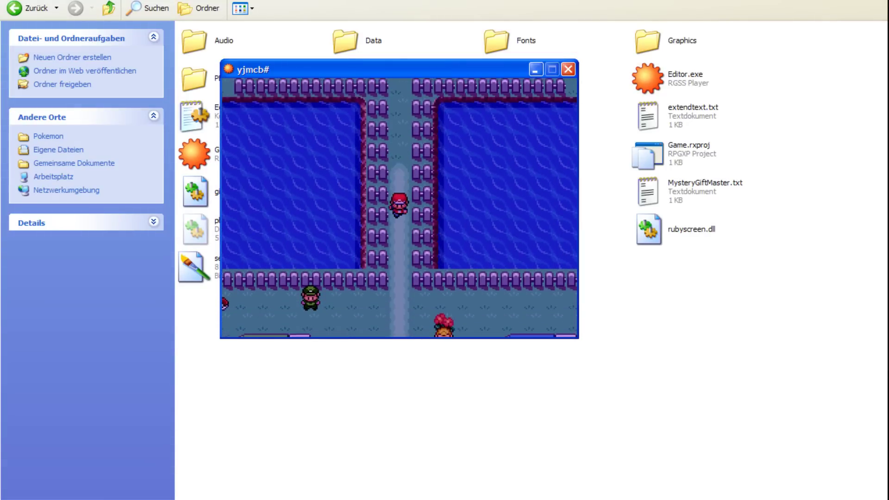
pyautogui.press('Escape')
pyautogui.press('Return')
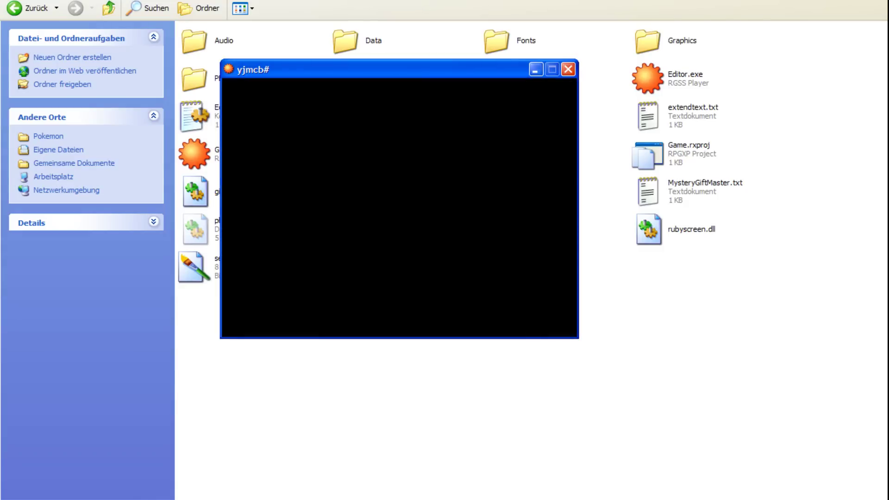
pyautogui.press('Return')
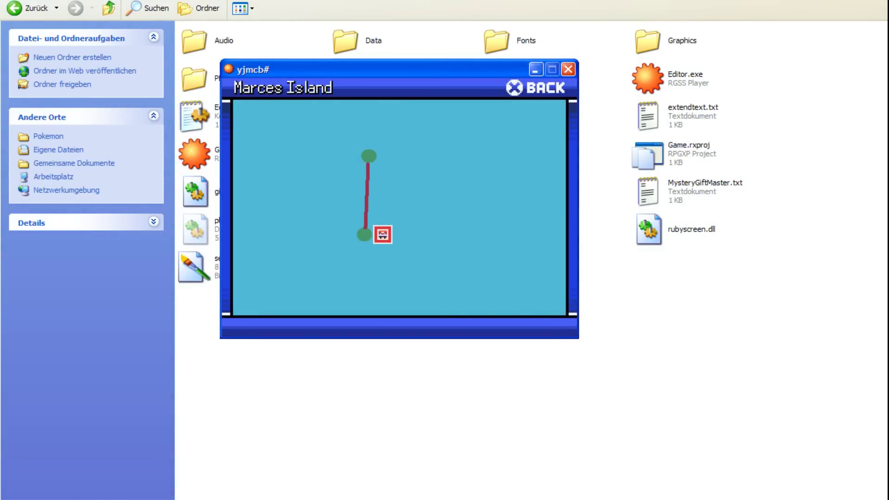
# Review the names set for the Eschte and Route 1 points, keep them, and leave the map through the save prompt.
pyautogui.press('Left')
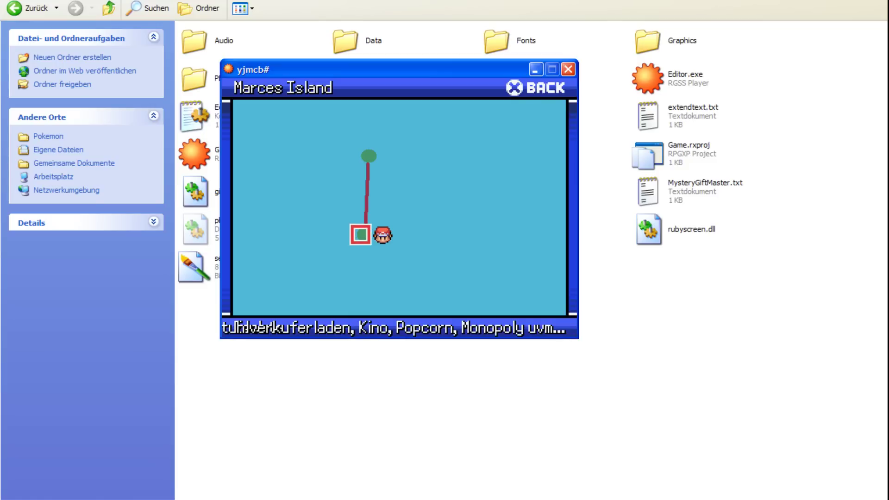
pyautogui.press('Return')
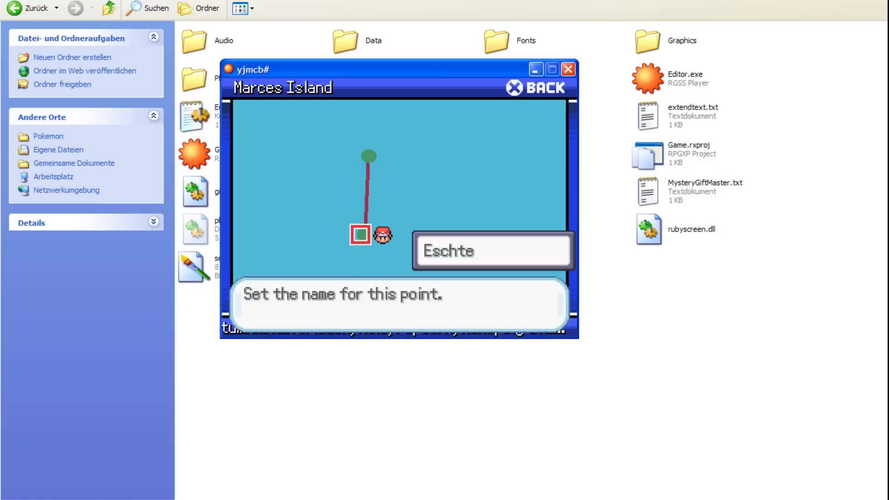
pyautogui.press('Return')
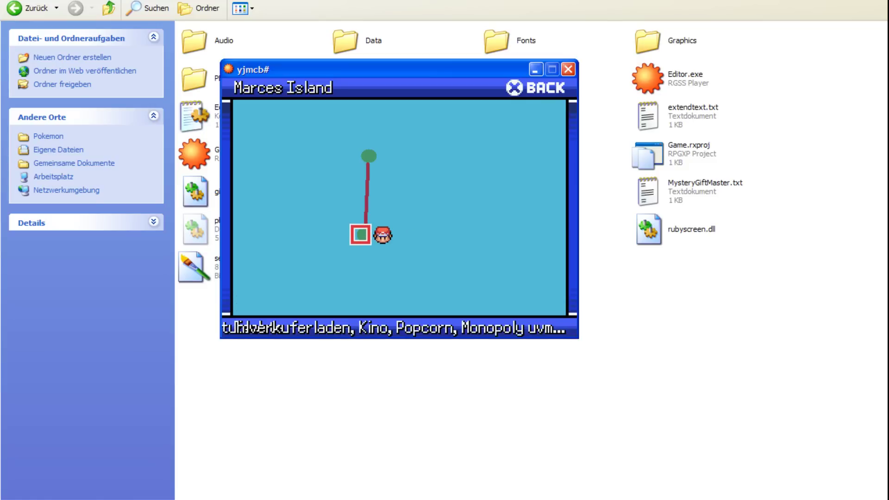
pyautogui.press('Up')
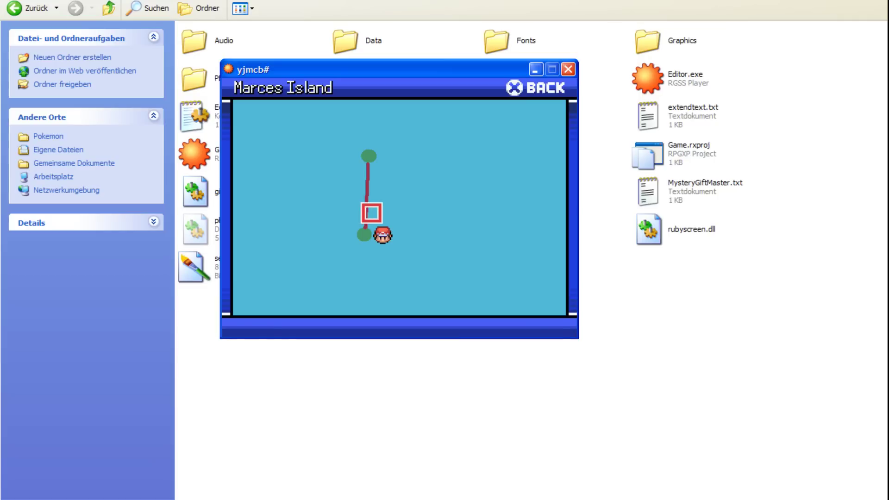
pyautogui.press('Return')
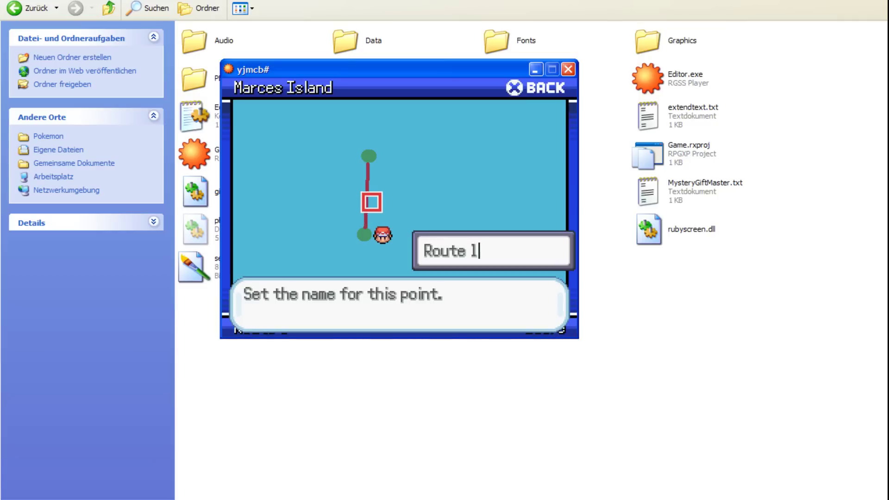
pyautogui.press('Return')
pyautogui.press('Escape')
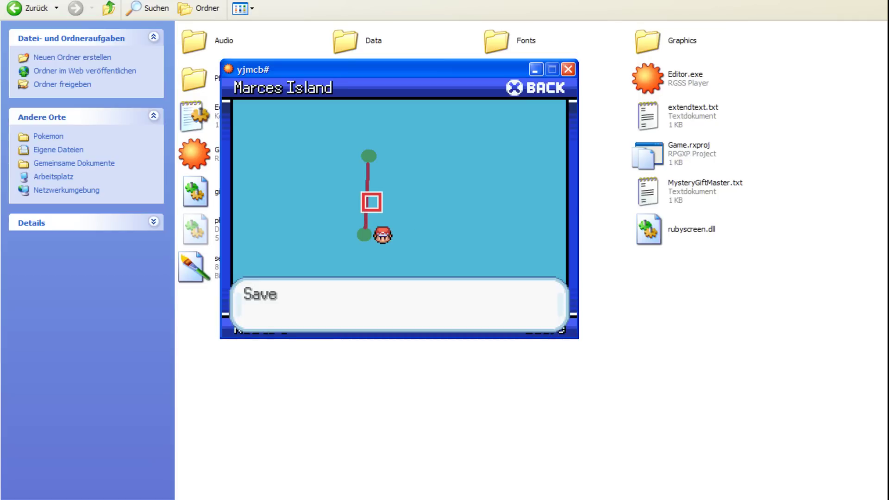
pyautogui.press('Return')
pyautogui.press('Return')
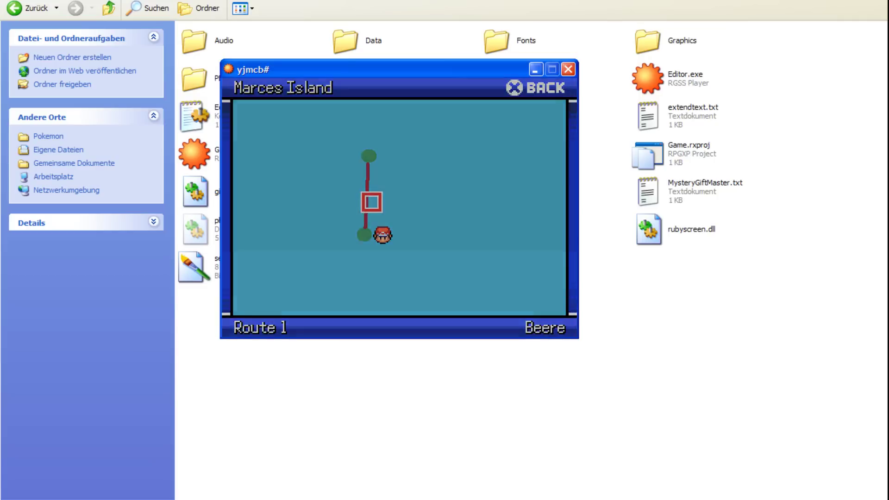
# Use the Karte item again, trace the cursor up along Route 1, and close the map and bag.
pyautogui.press('Return')
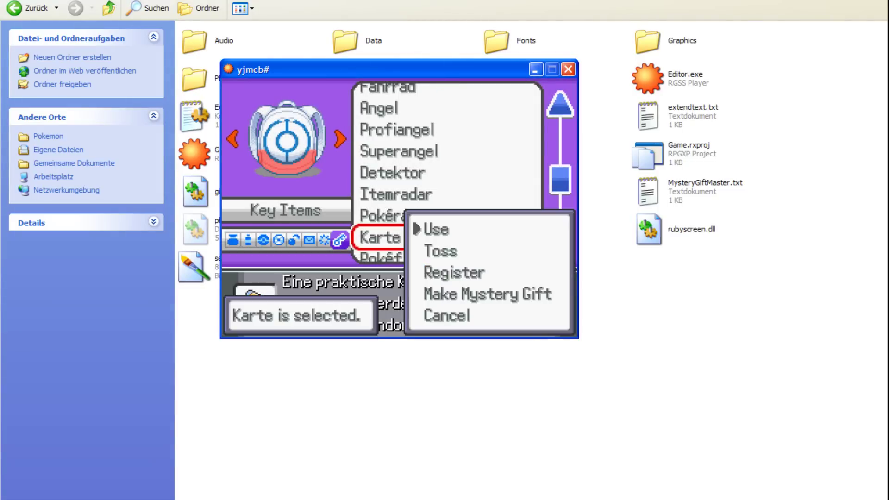
pyautogui.press('Return')
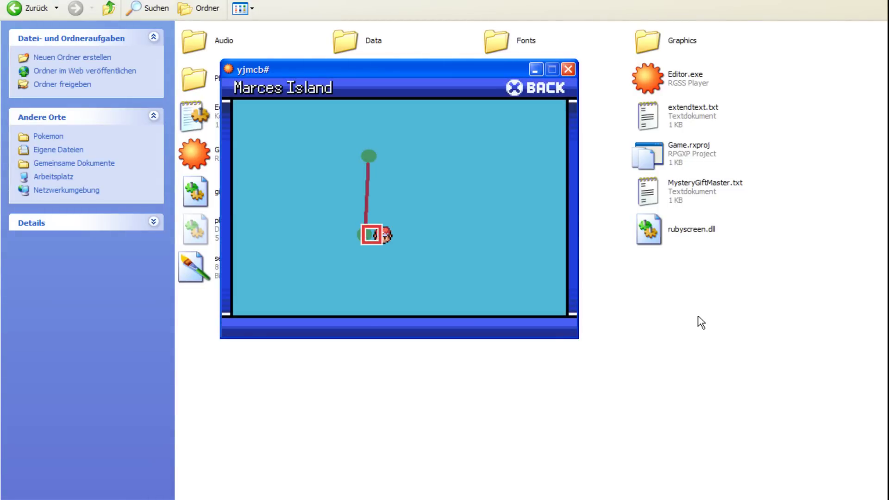
pyautogui.press('Up')
pyautogui.press('Up')
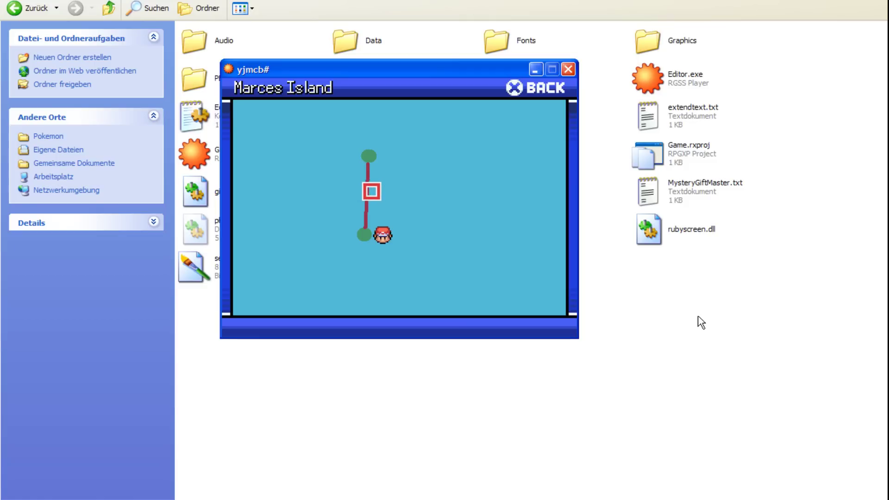
pyautogui.press('Escape')
pyautogui.press('Escape')
pyautogui.press('Escape')
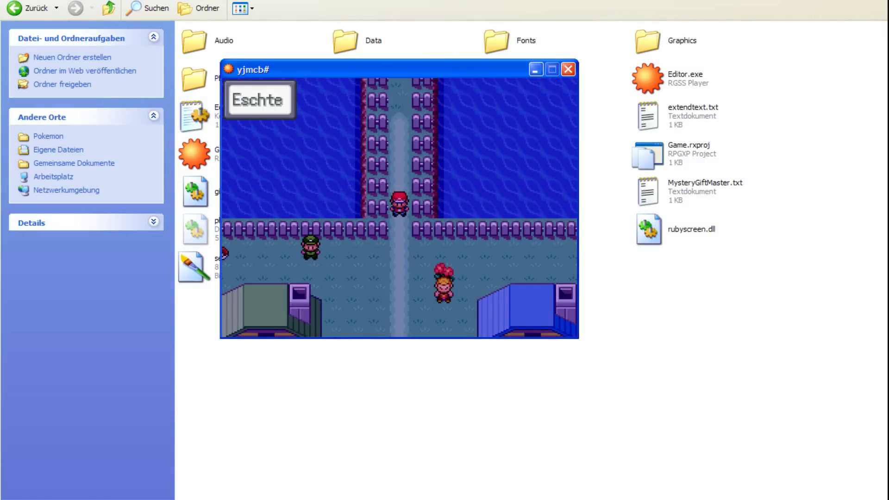
# Walk south off the path into Eschte, dismissing Tom's message on the way.
pyautogui.press('Down')
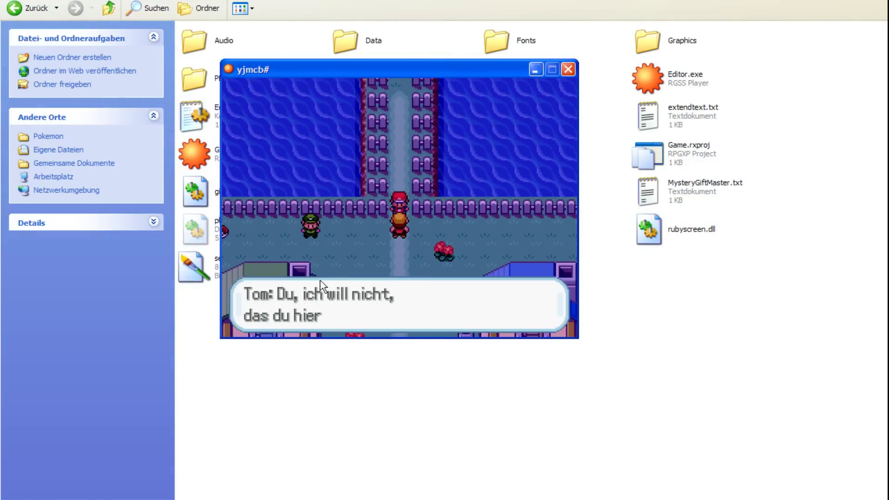
pyautogui.press('Return')
pyautogui.press('Down')
pyautogui.press('Left')
pyautogui.press('Escape')
pyautogui.press('Return')
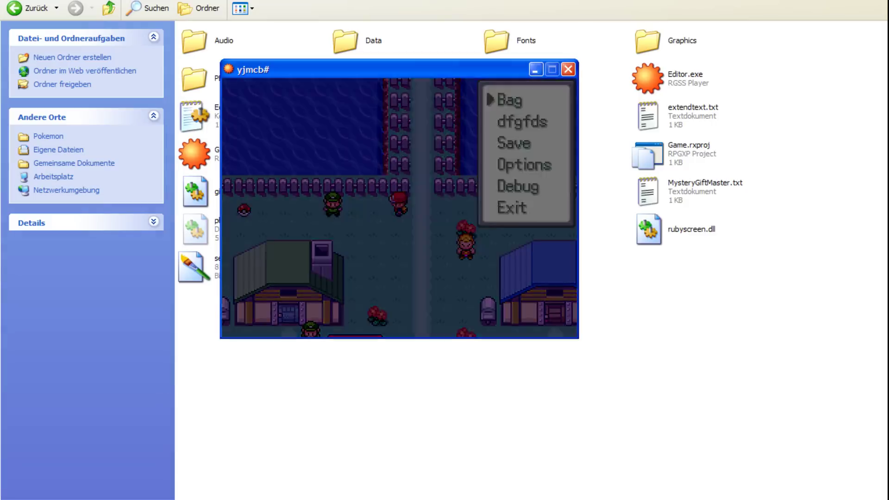
pyautogui.press('Escape')
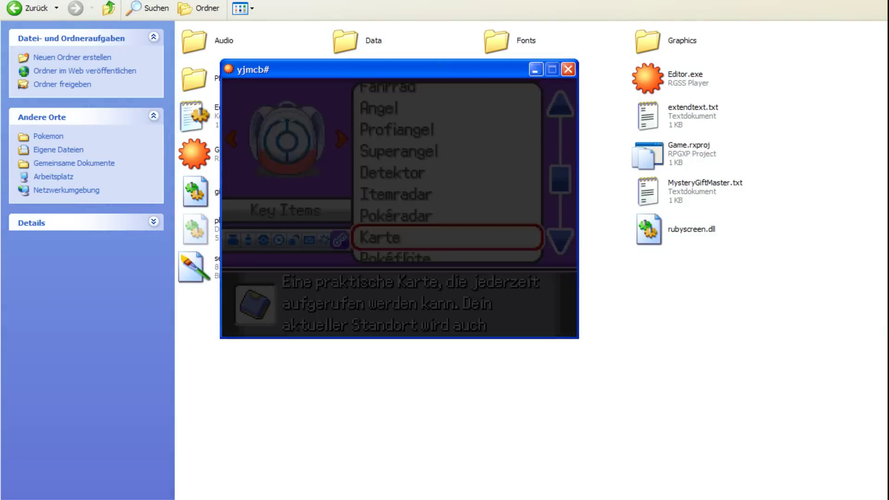
pyautogui.press('Escape')
# Walk west past the guard to the item ball by the fence and pick up the Meisterball.
pyautogui.press('Down')
pyautogui.press('Left')
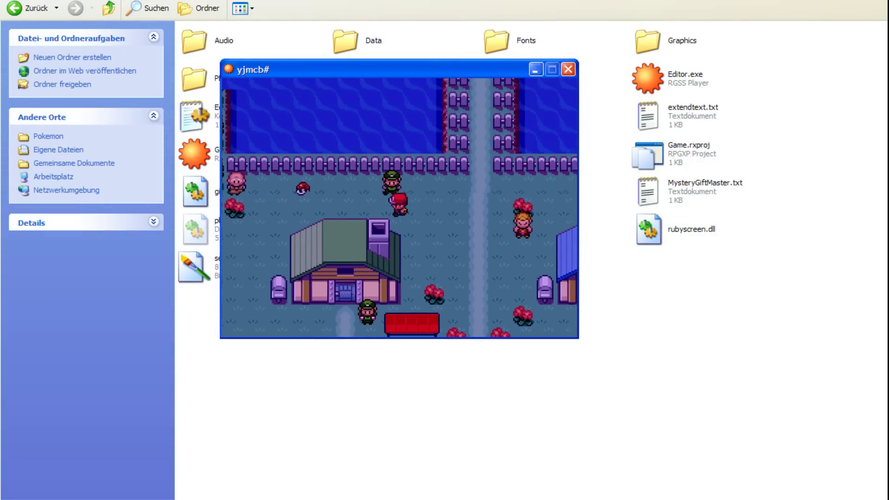
pyautogui.press('Up')
pyautogui.press('Return')
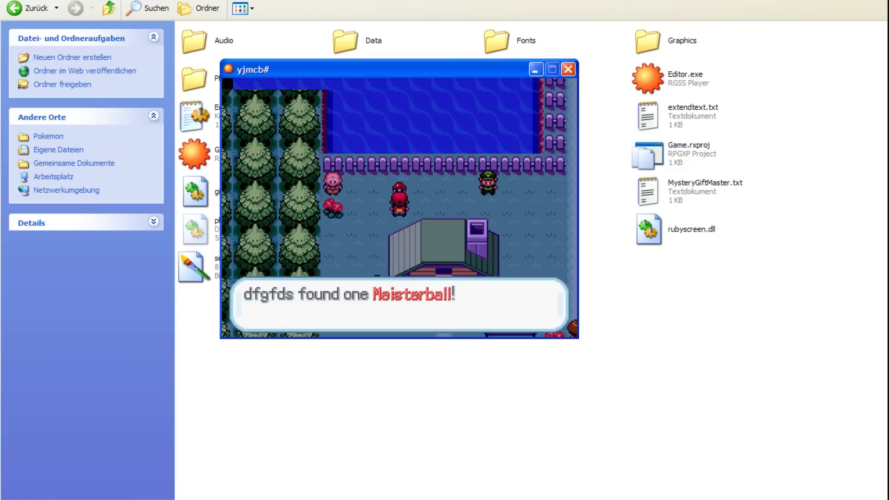
pyautogui.press('Return')
pyautogui.press('Return')
# Open the game's Debug options from the pause menu.
pyautogui.press('Down')
pyautogui.press('Escape')
pyautogui.press('Down')
pyautogui.press('Down')
pyautogui.press('Down')
pyautogui.press('Down')
pyautogui.press('Up')
pyautogui.press('Return')
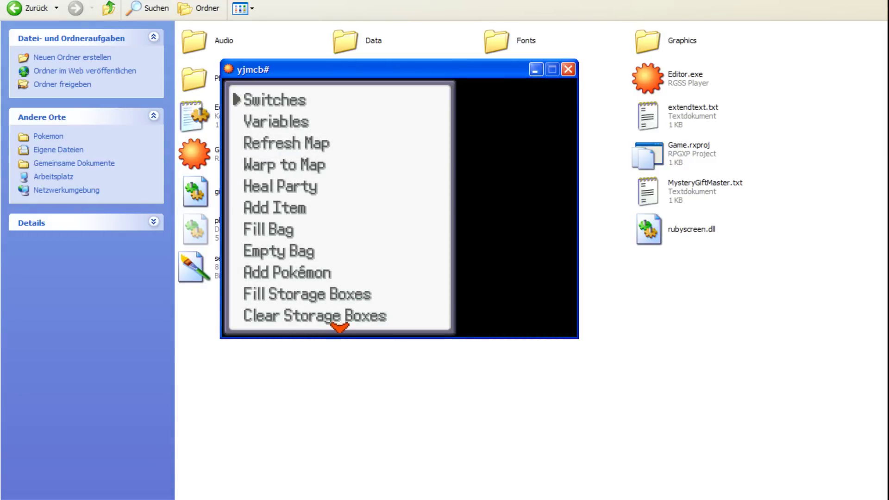
# Add an Aalabyss to the party with the Debug option Add Pokémon, and return to the game.
pyautogui.press('Down')
pyautogui.press('Down')
pyautogui.press('Down')
pyautogui.press('Down')
pyautogui.press('Down')
pyautogui.press('Down')
pyautogui.press('Down')
pyautogui.press('Down')
pyautogui.press('Down')
pyautogui.press('Up')
pyautogui.press('Return')
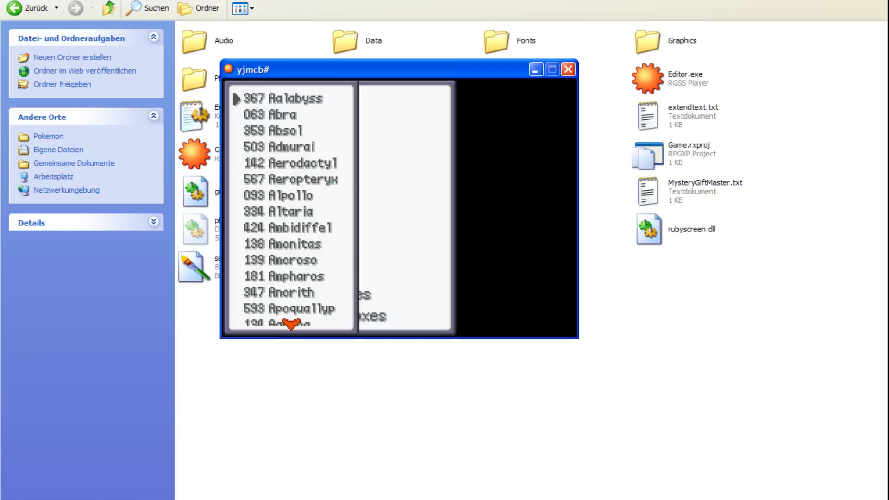
pyautogui.press('Return')
pyautogui.press('Return')
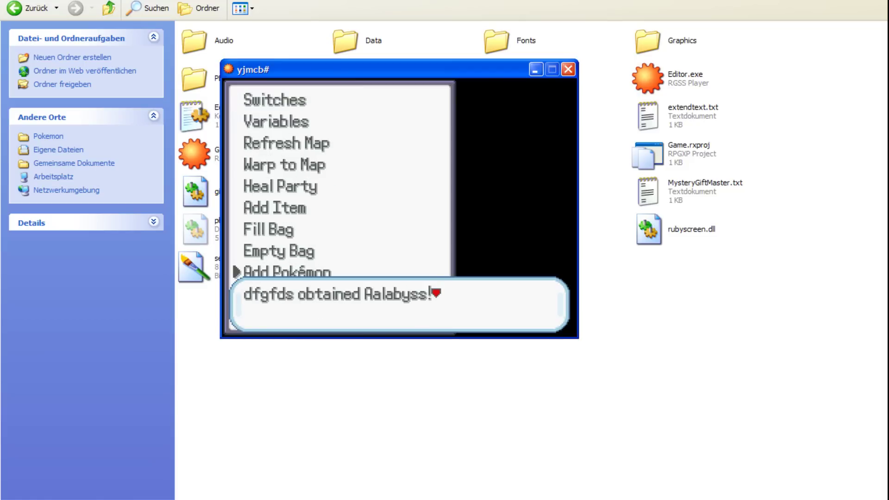
pyautogui.press('Return')
pyautogui.press('Escape')
pyautogui.press('Escape')
pyautogui.press('Up')
pyautogui.press('Up')
pyautogui.press('Up')
pyautogui.press('Up')
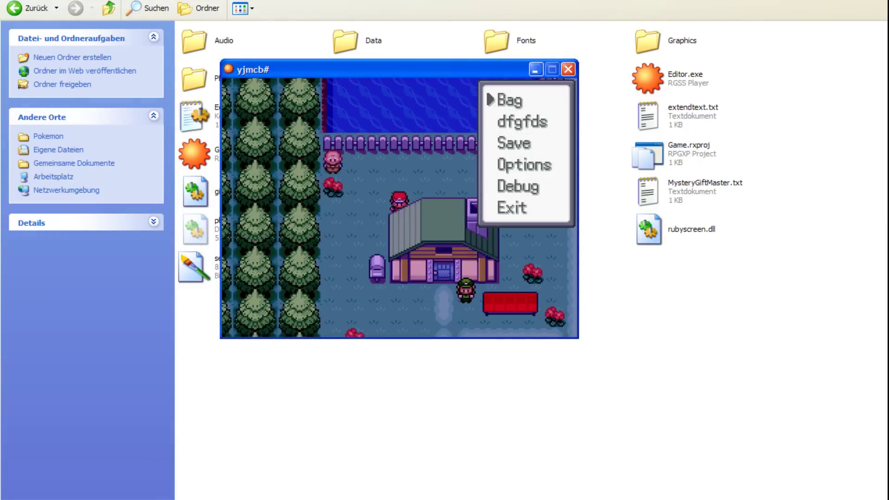
pyautogui.press('Escape')
pyautogui.press('Escape')
# Open Aalabyss in the Pokémon party and bring up its Debug options for moves.
pyautogui.press('Up')
pyautogui.press('Up')
pyautogui.press('Up')
pyautogui.press('Up')
pyautogui.press('Return')
pyautogui.press('Return')
pyautogui.press('Down')
pyautogui.press('Return')
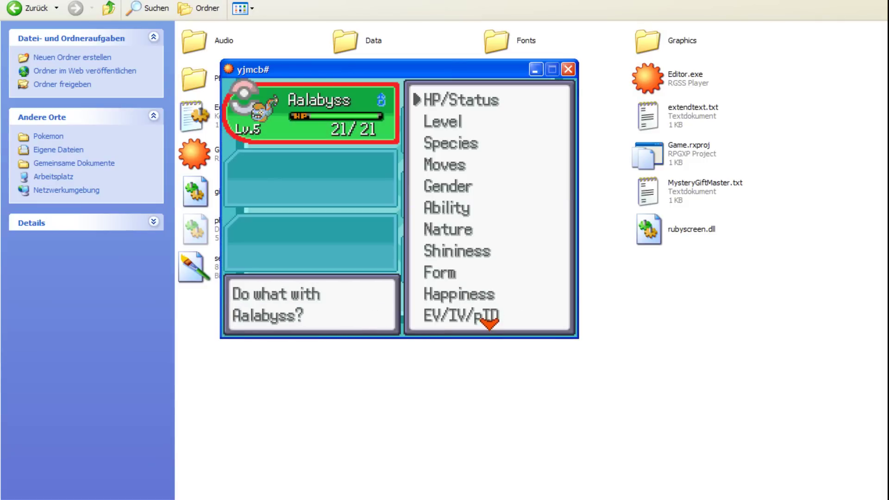
pyautogui.press('Down')
pyautogui.press('Down')
pyautogui.press('Down')
pyautogui.press('Return')
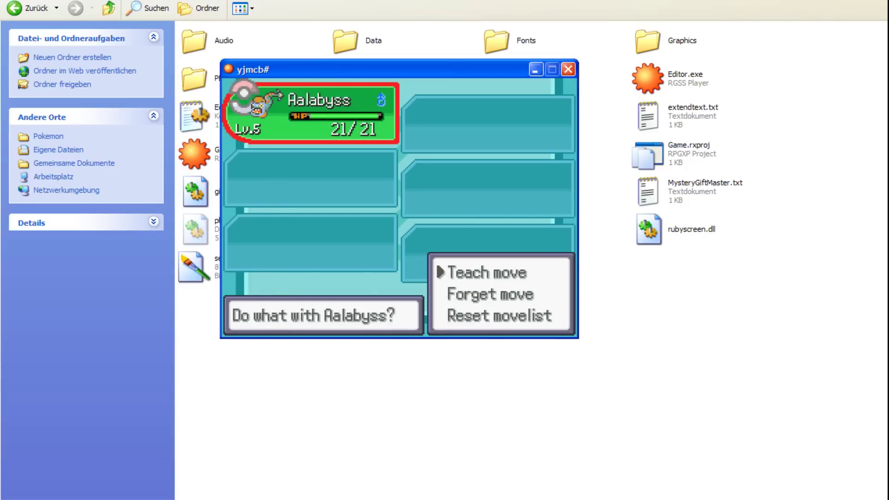
# Teach Aalabyss the move Fliegen.
pyautogui.press('Return')
pyautogui.press('Right')
pyautogui.press('Right')
pyautogui.press('Right')
pyautogui.press('Right')
pyautogui.press('Right')
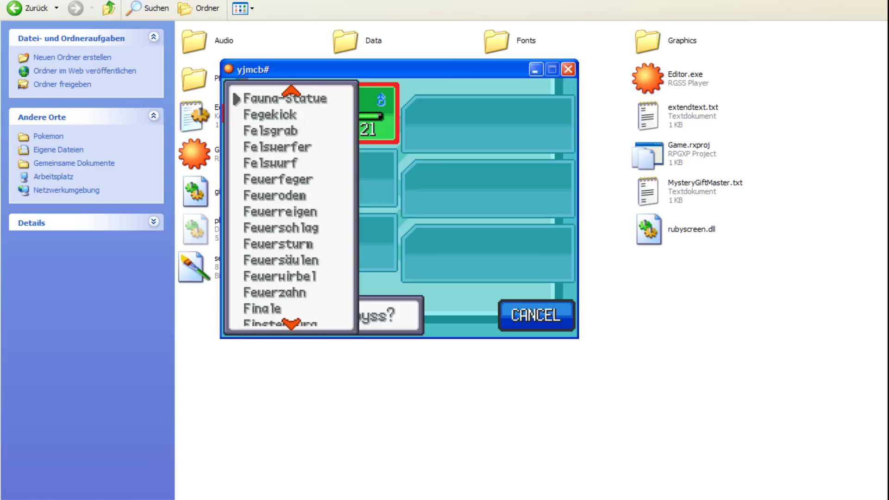
pyautogui.press('Right')
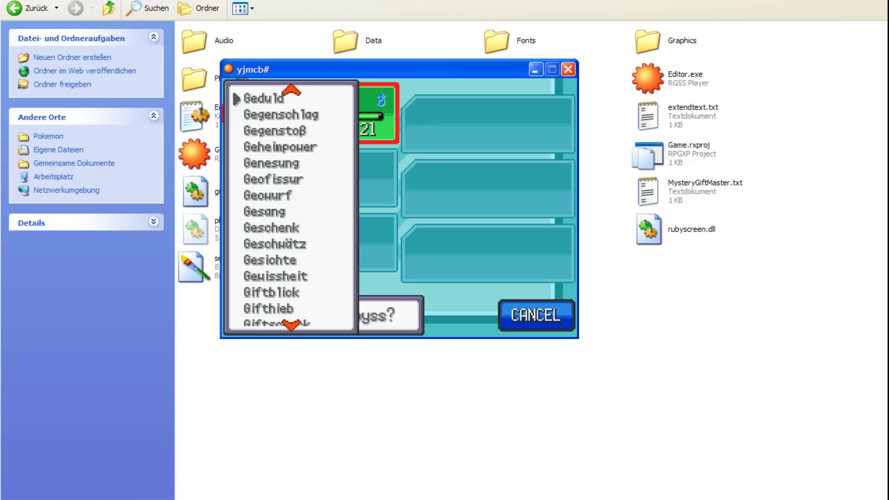
pyautogui.press('Left')
pyautogui.press('Down')
pyautogui.press('Down')
pyautogui.press('Down')
pyautogui.press('Down')
pyautogui.press('Down')
pyautogui.press('Down')
pyautogui.press('Down')
pyautogui.press('Down')
pyautogui.press('Return')
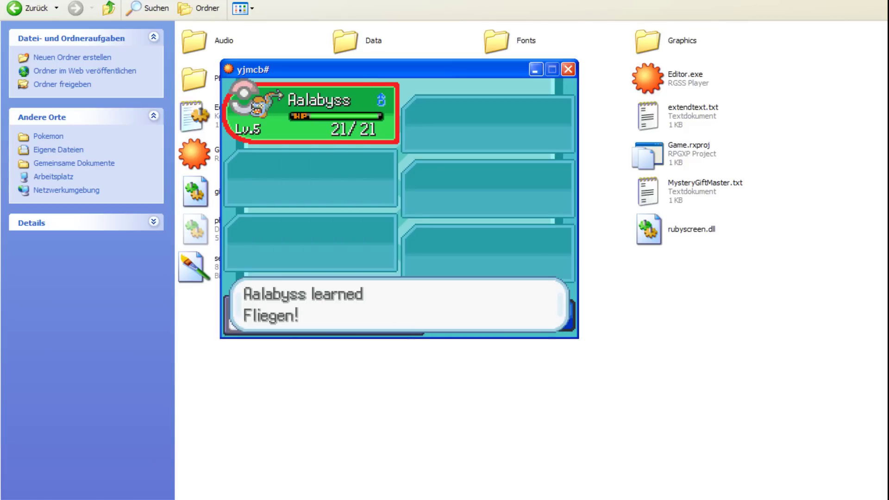
# Teach Aalabyss the move Abgangsbund as well, and leave its Debug options for the party screen.
pyautogui.press('Return')
pyautogui.press('Return')
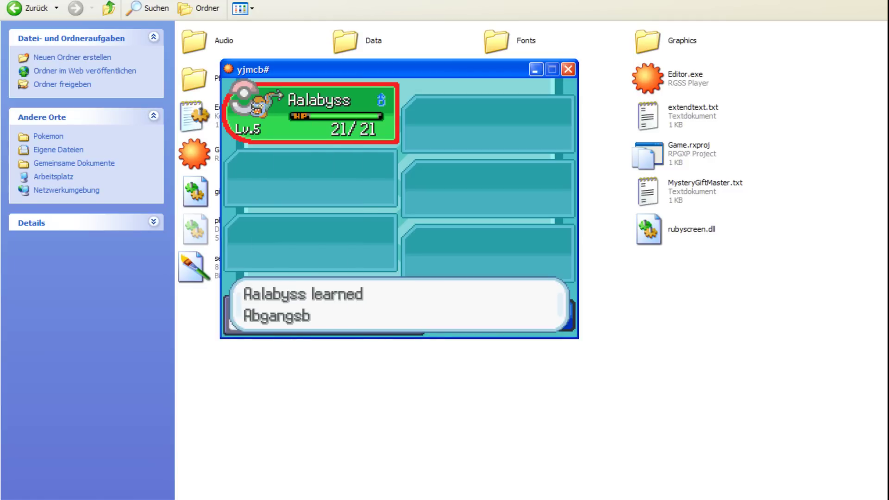
pyautogui.press('Return')
pyautogui.press('Return')
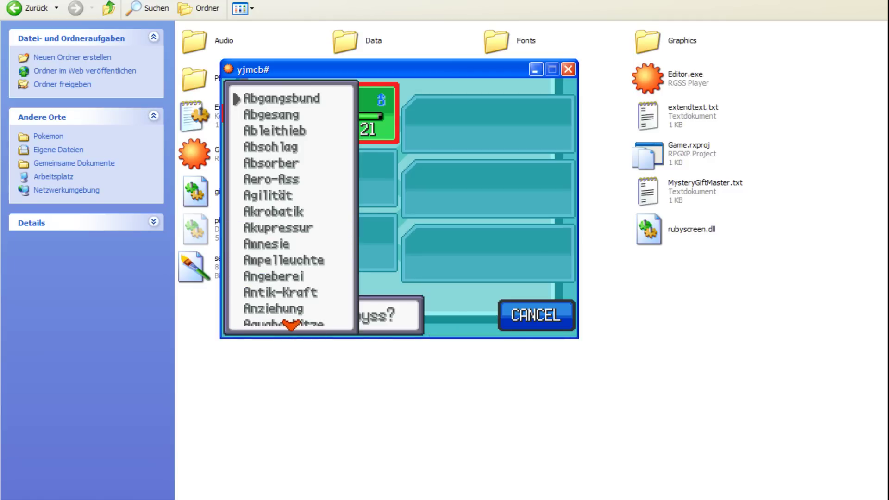
pyautogui.press('Return')
pyautogui.press('Return')
pyautogui.press('Escape')
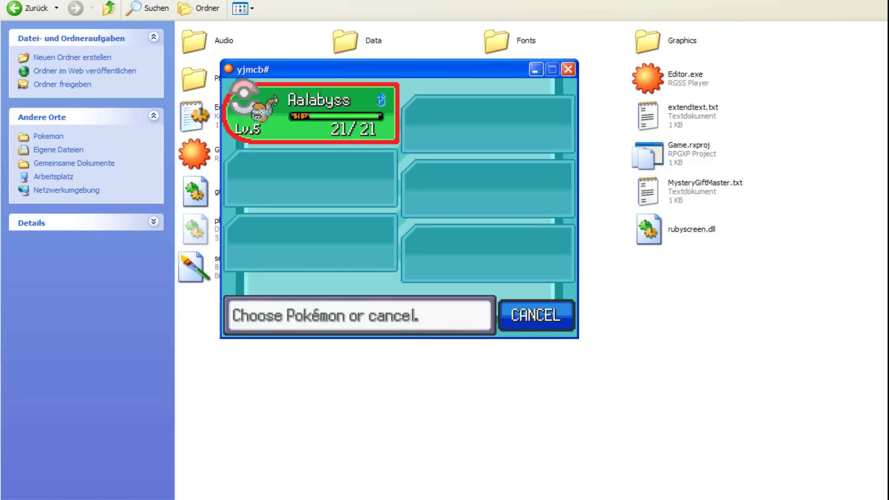
# Use Aalabyss's Fliegen, check Route 1 on the Marces Island map, and fly to Eschte.
pyautogui.press('Return')
pyautogui.press('Down')
pyautogui.press('Down')
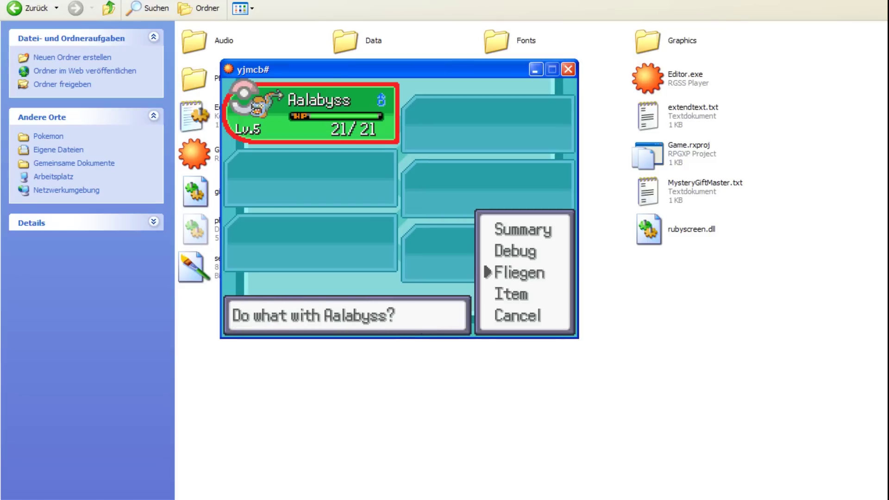
pyautogui.press('Return')
pyautogui.press('Left')
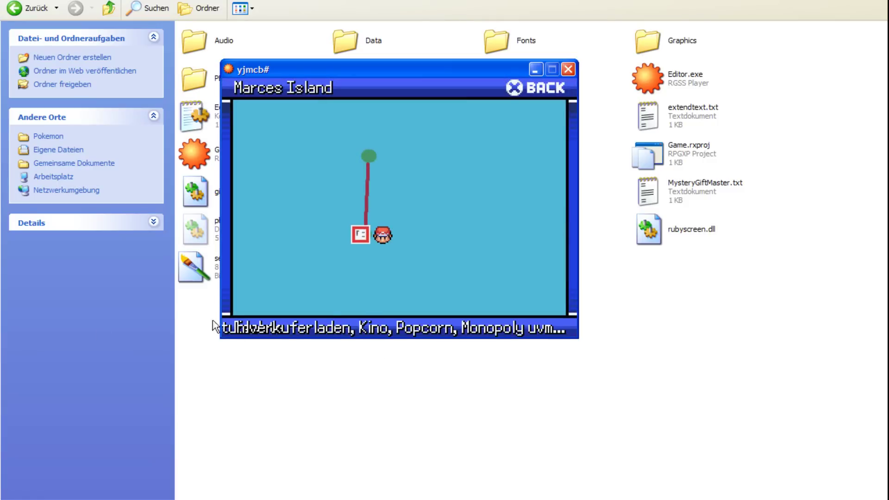
pyautogui.press('Up')
pyautogui.press('Right')
pyautogui.press('Down')
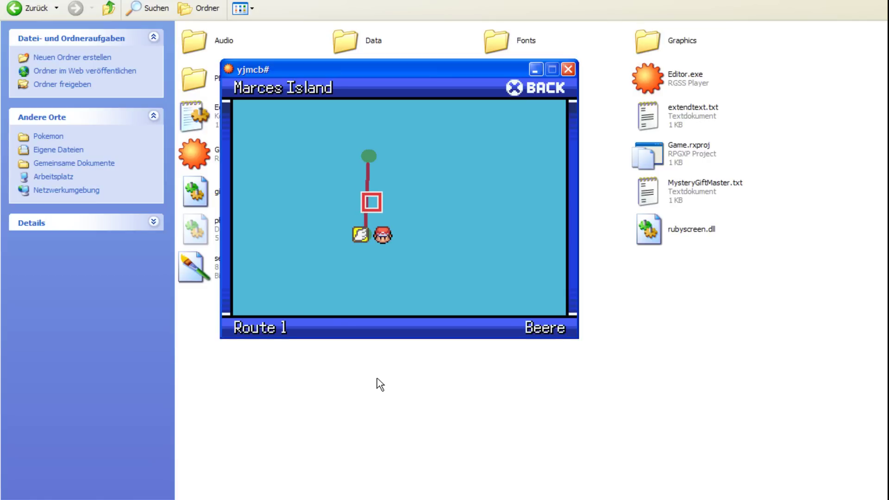
pyautogui.press('Left')
pyautogui.press('Down')
pyautogui.press('Down')
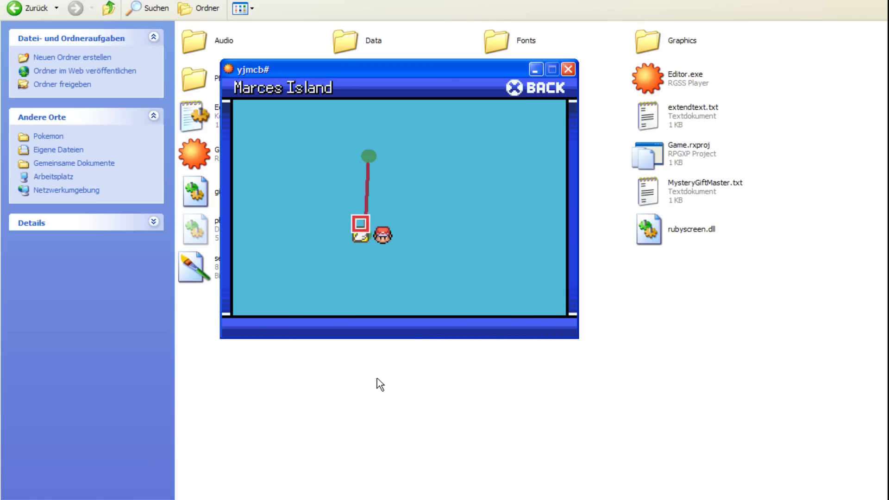
pyautogui.press('Return')
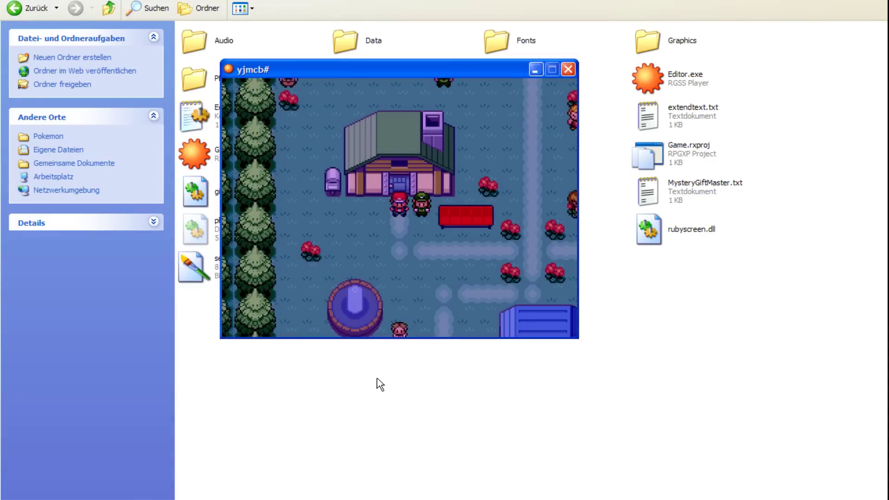
# Walk one step south, use Fliegen again to view Eschte on the map, and cancel back out of the party.
pyautogui.press('Down')
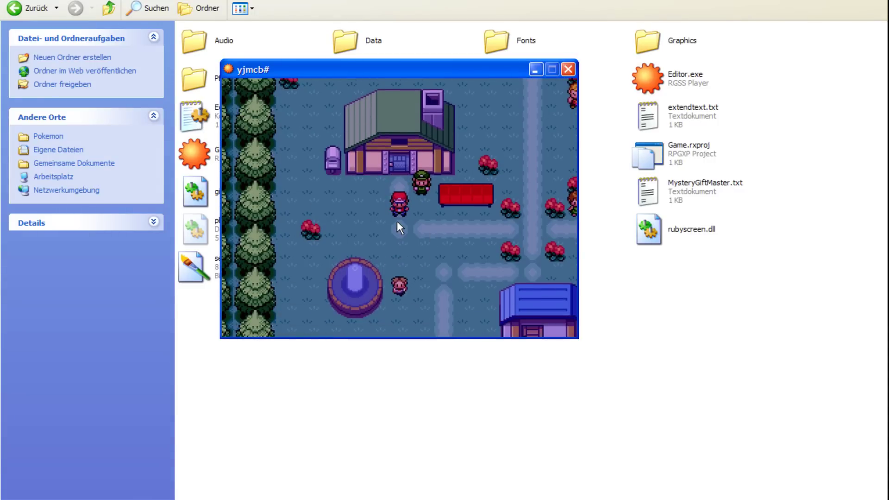
pyautogui.press('Escape')
pyautogui.press('Return')
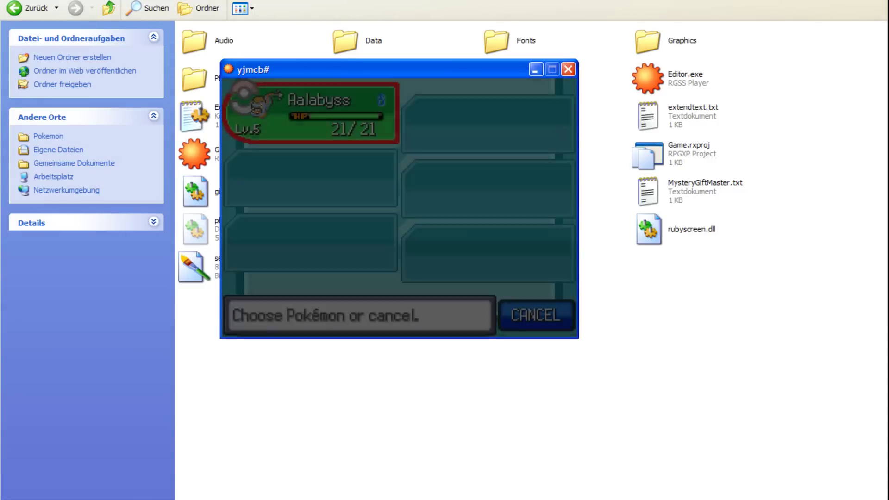
pyautogui.press('Return')
pyautogui.press('Return')
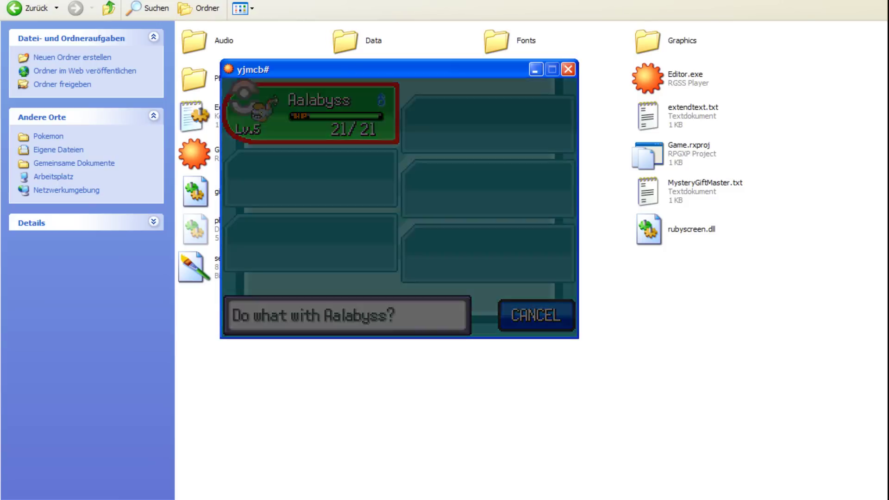
pyautogui.press('Left')
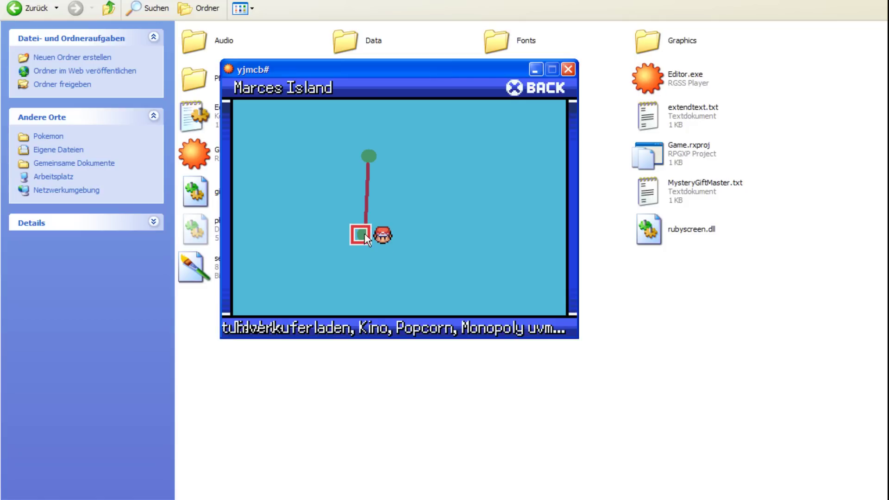
pyautogui.press('Escape')
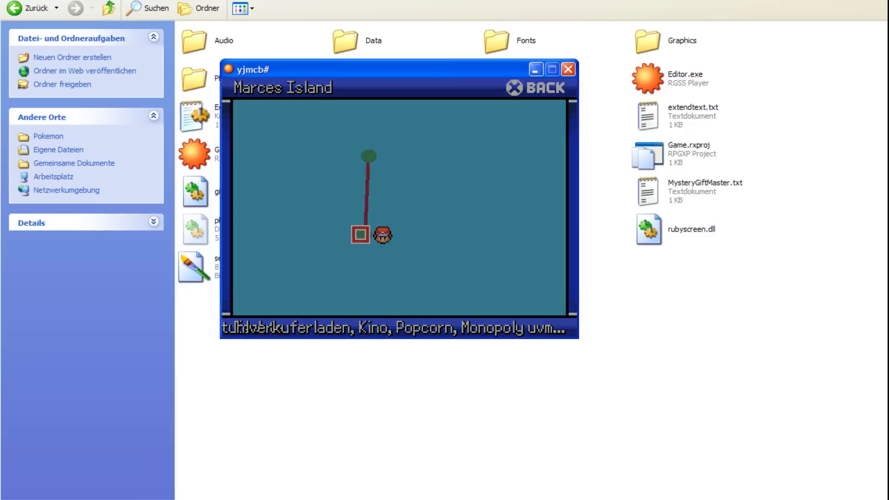
pyautogui.press('Escape')
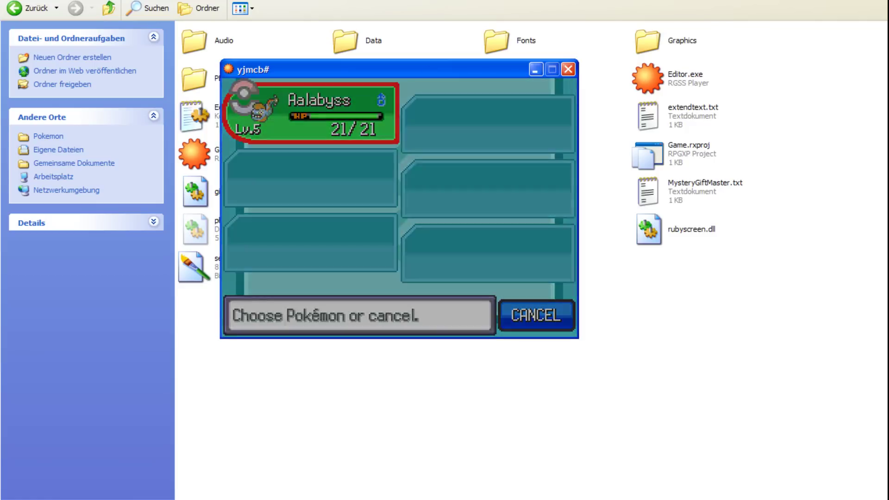
# Save the game over the existing save file, and close the game.
pyautogui.press('Down')
pyautogui.press('Down')
pyautogui.press('Down')
pyautogui.press('Down')
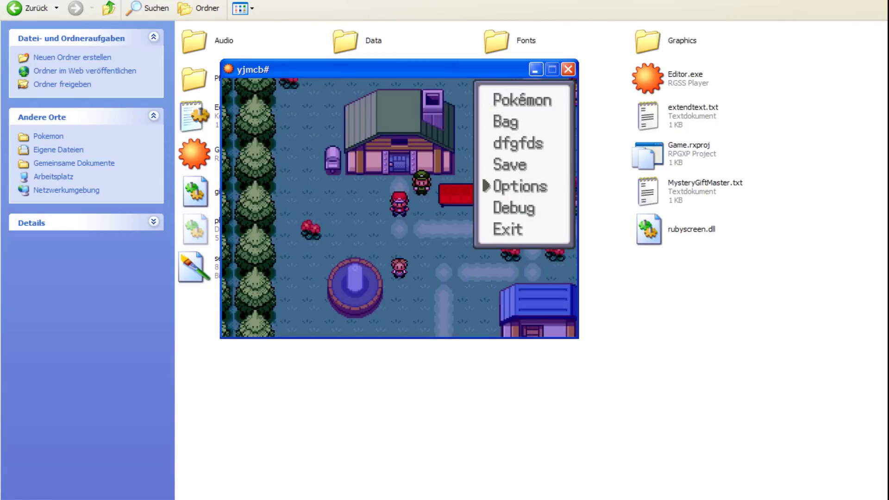
pyautogui.press('Up')
pyautogui.press('Return')
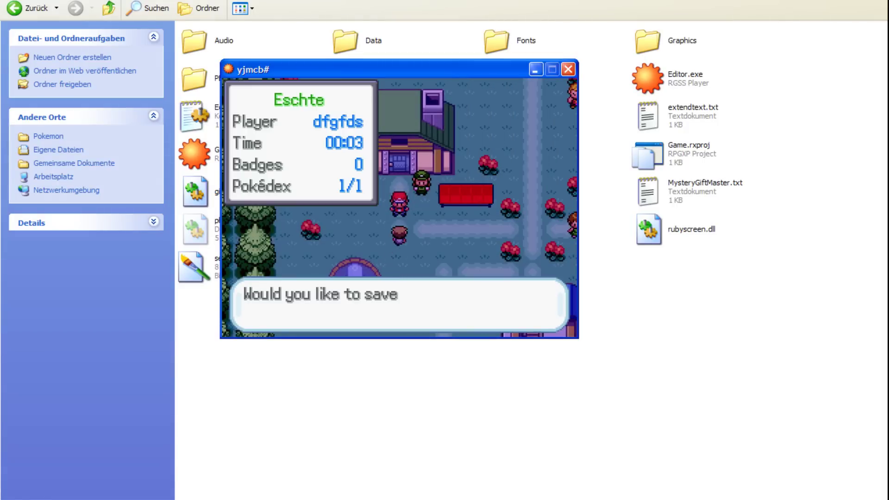
pyautogui.press('Return')
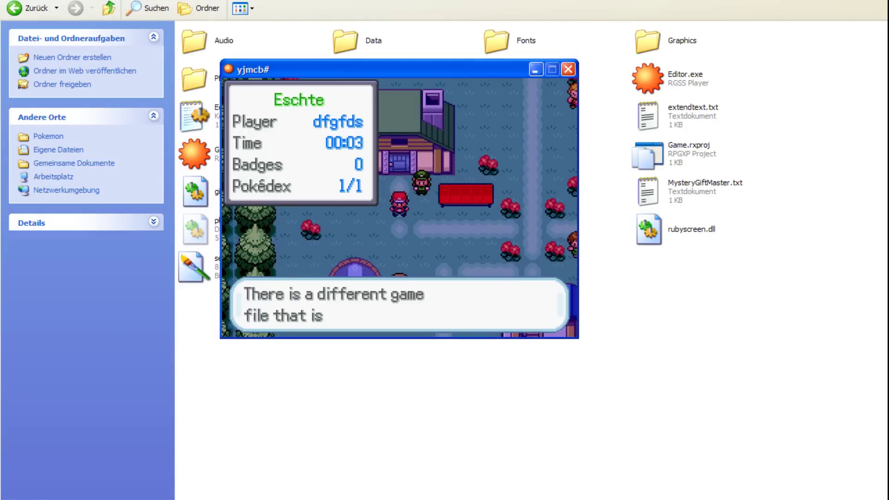
pyautogui.press('Return')
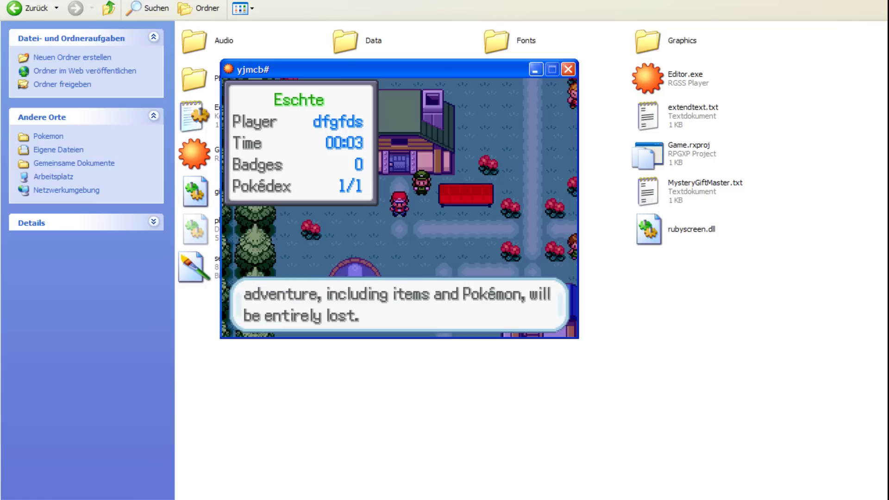
pyautogui.press('Return')
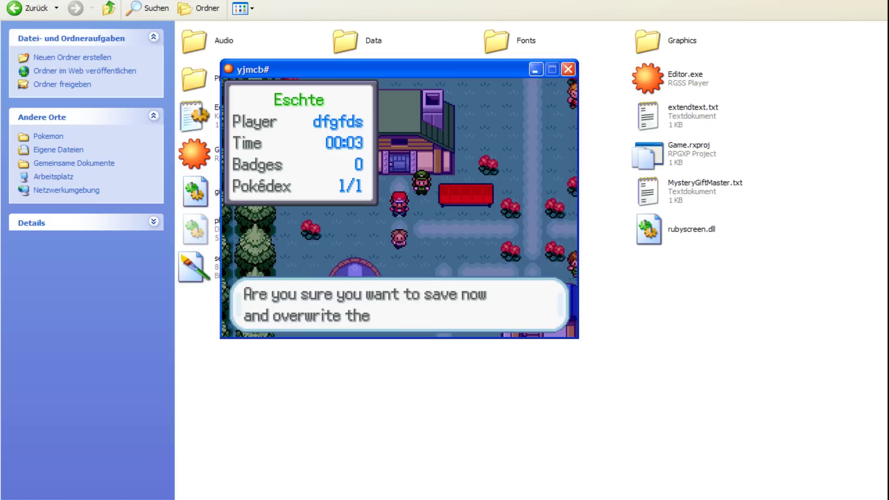
pyautogui.press('Return')
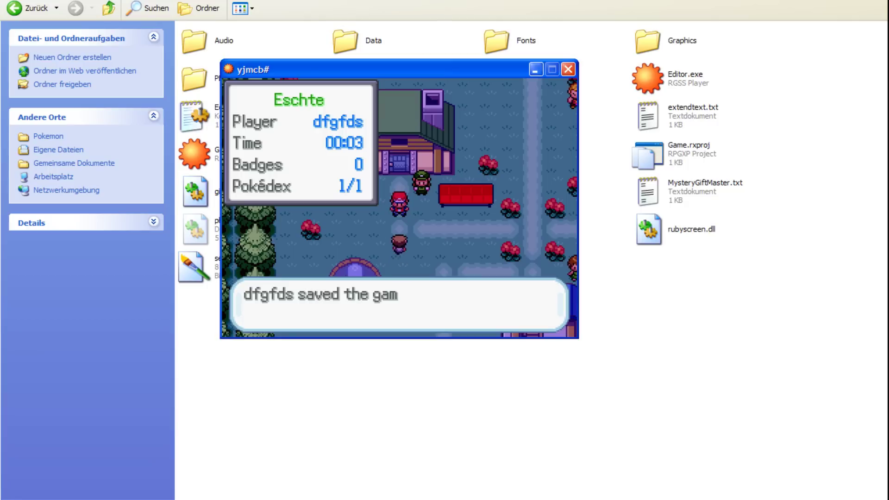
pyautogui.press('Return')
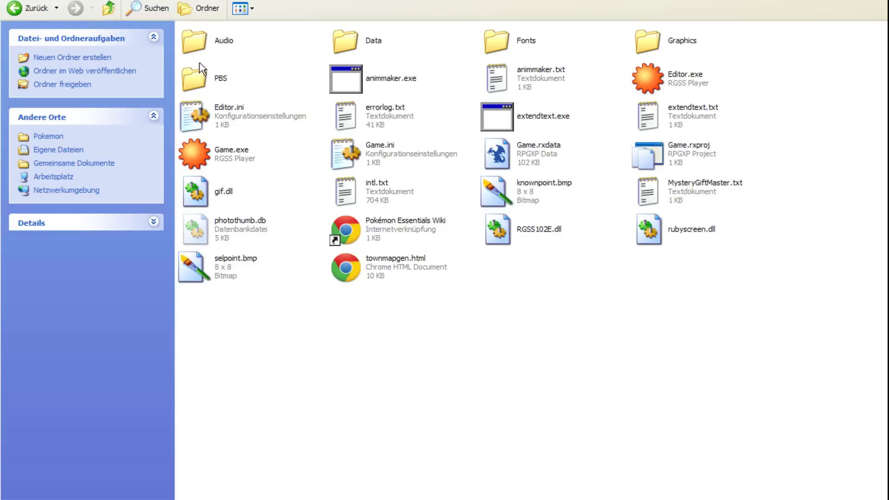
# Open connections.txt from the PBS folder to check the map connections, and close it again.
pyautogui.doubleClick(201, 72)
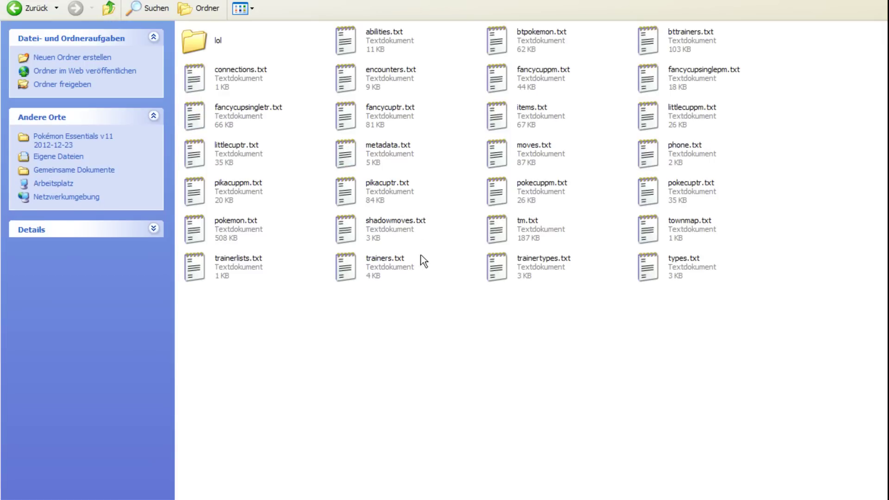
pyautogui.doubleClick(221, 80)
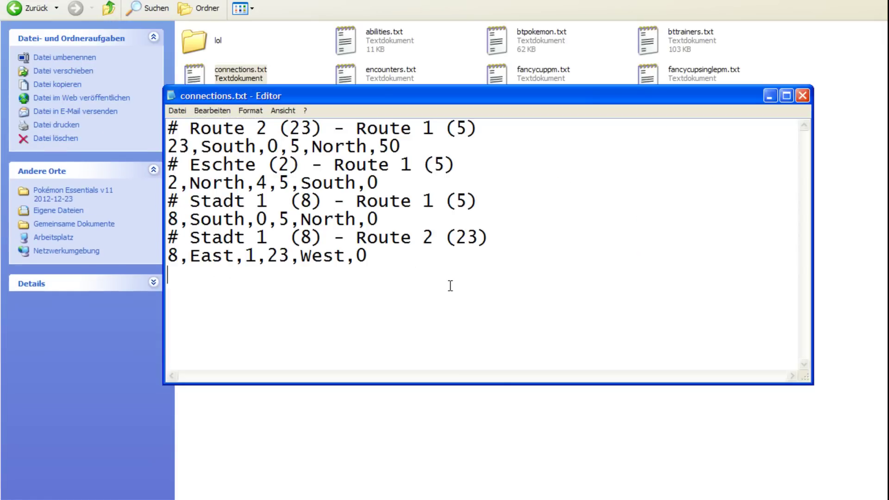
pyautogui.click(802, 95)
pyautogui.click(260, 434)
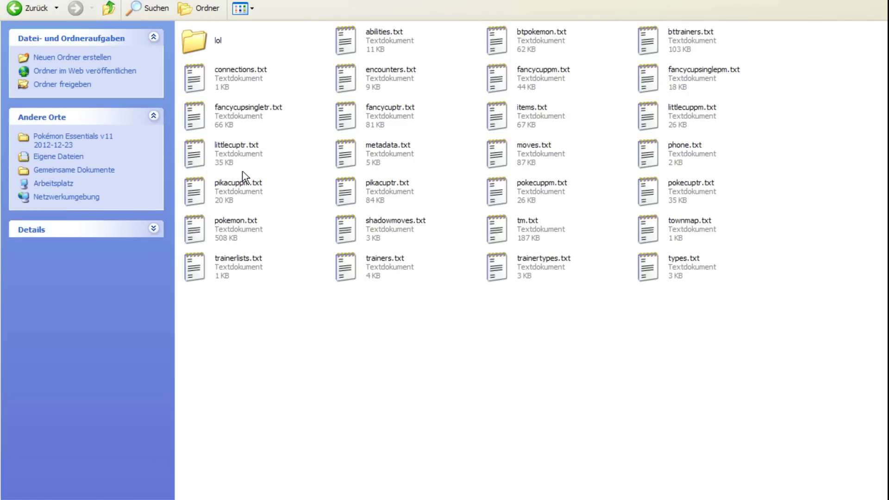
# Open metadata.txt from the PBS folder in a maximized window, examine the MapPosition entries through to the last map section, and close it.
pyautogui.doubleClick(388, 145)
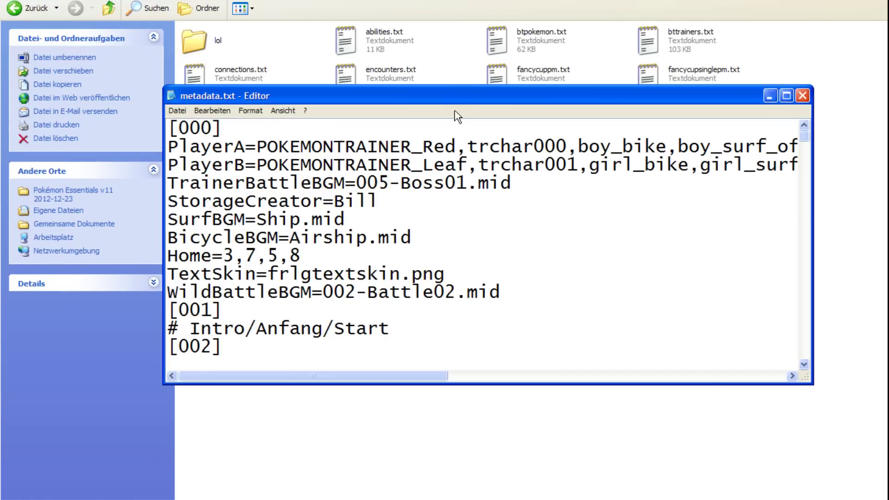
pyautogui.doubleClick(444, 95)
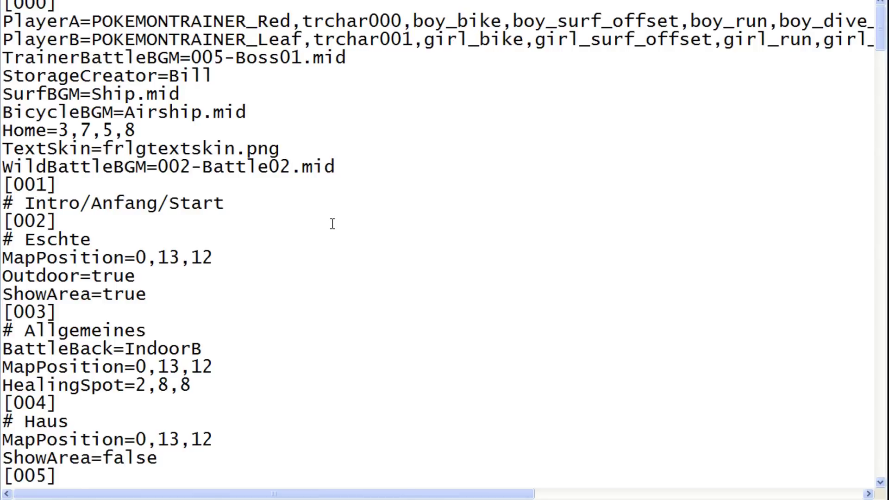
pyautogui.scroll(-1, 252, 256)
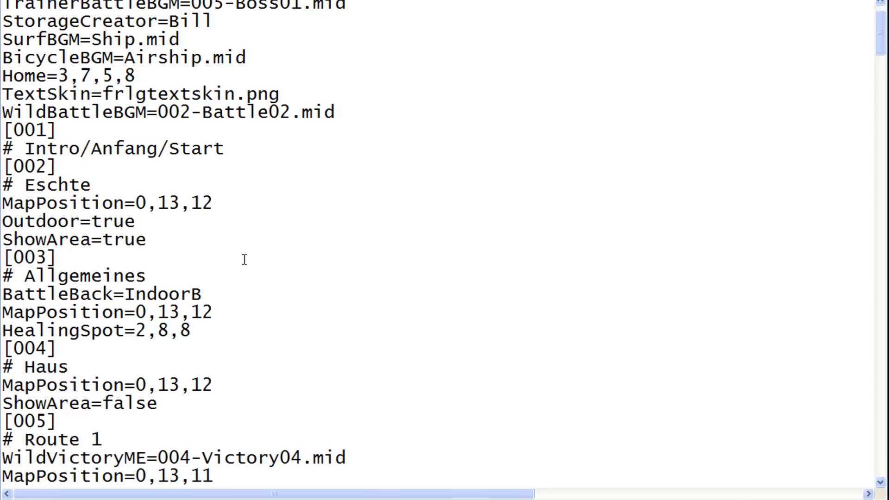
pyautogui.scroll(1, 150, 222)
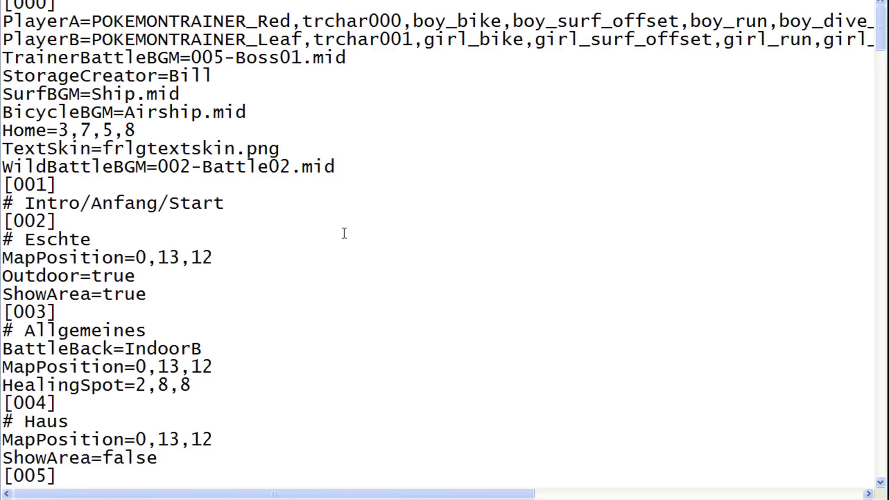
pyautogui.scroll(-20, 344, 233)
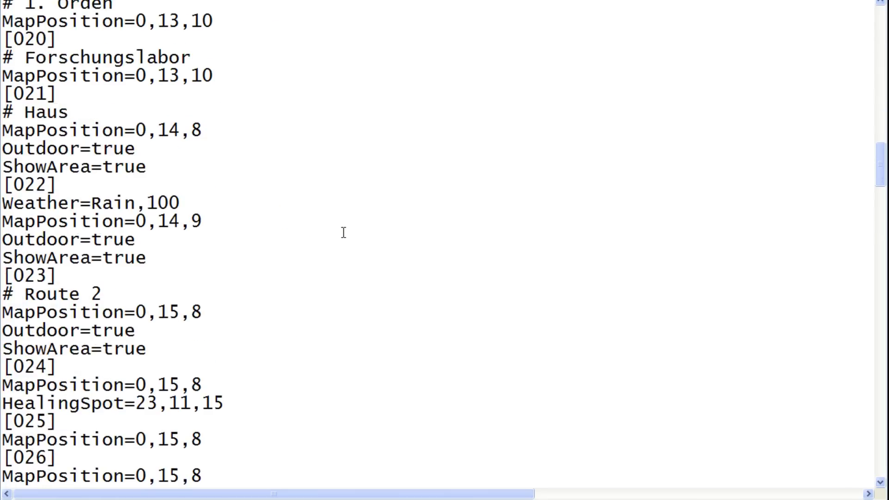
pyautogui.scroll(-20, 343, 232)
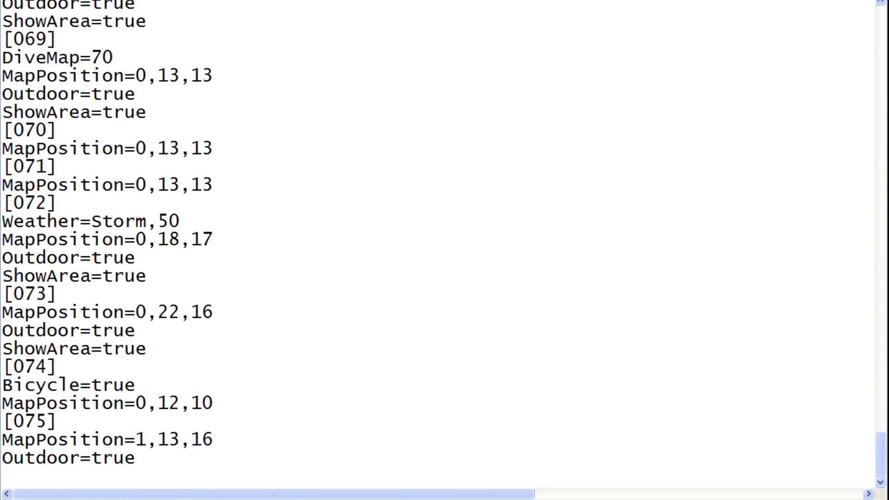
pyautogui.moveTo(880, 454); pyautogui.dragTo(880, 25)
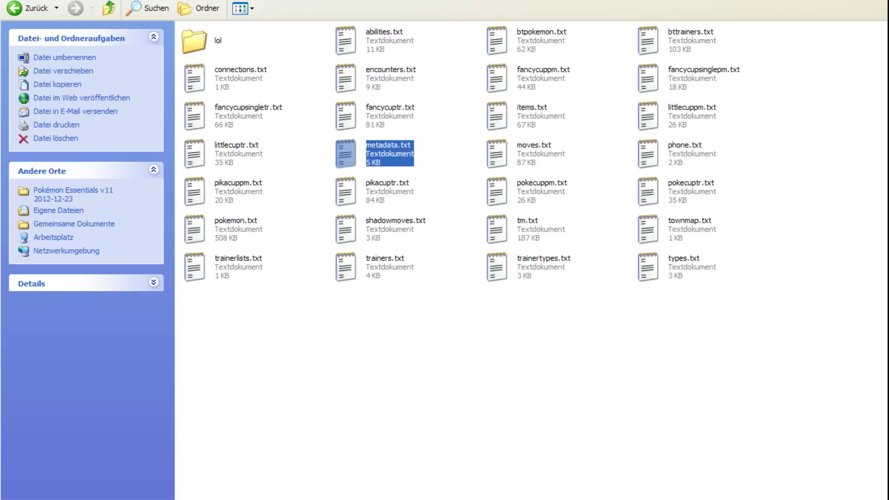
pyautogui.click(500, 307)
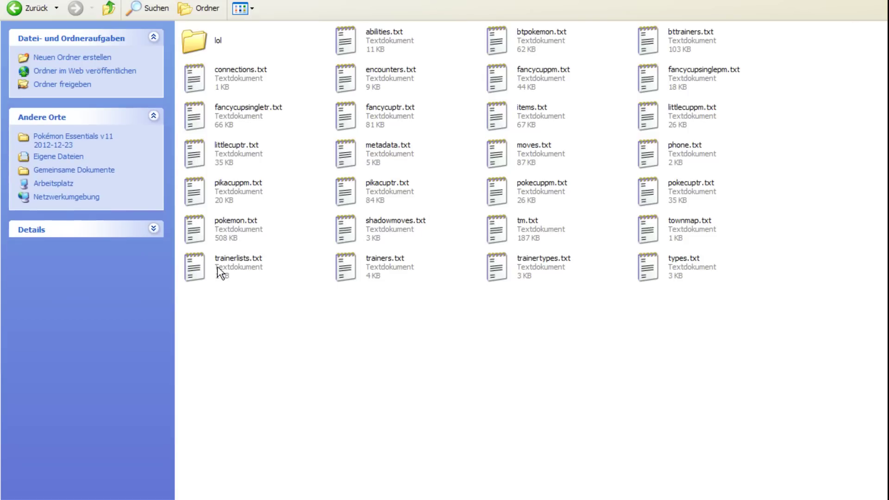
# Open trainers.txt to view the trainer definitions, and close it again.
pyautogui.doubleClick(381, 259)
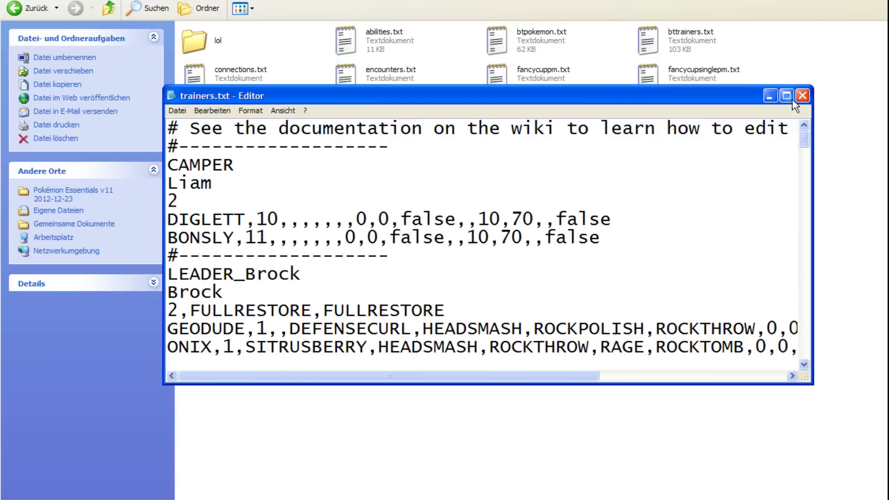
pyautogui.hotkey('alt', 'F4')
pyautogui.click(648, 349)
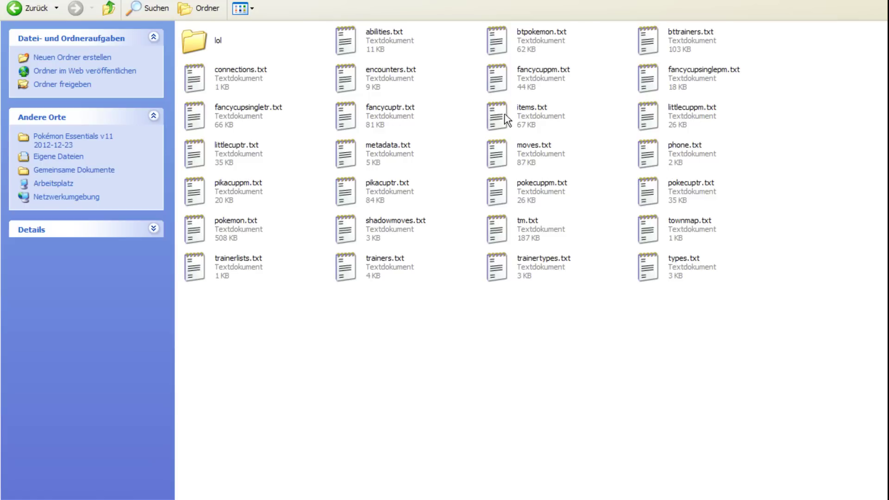
# Open abilities.txt and bttrainers.txt one after the other for a brief look, closing each file again.
pyautogui.doubleClick(376, 34)
pyautogui.click(808, 87)
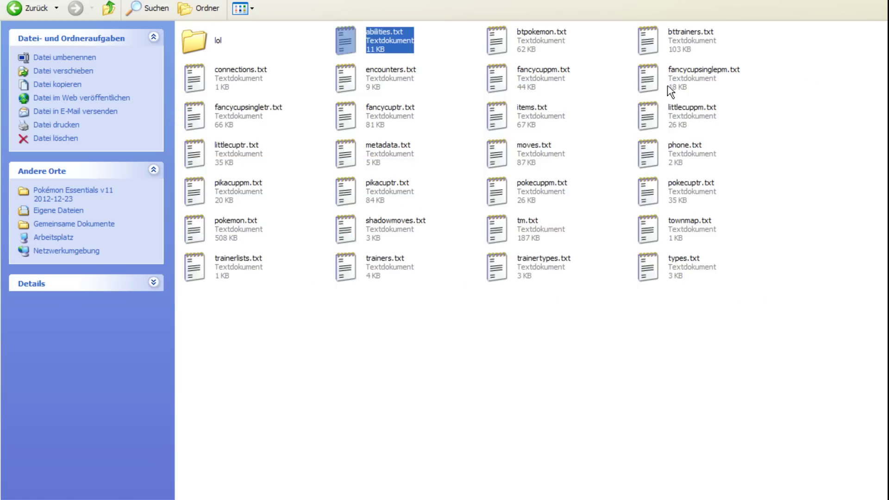
pyautogui.doubleClick(676, 43)
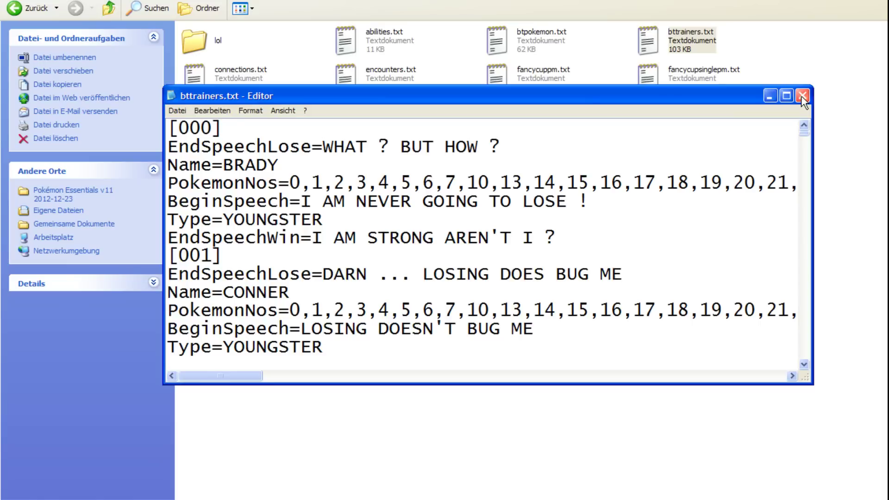
pyautogui.click(803, 97)
# Open trainerlists.txt, look through its trainer list sections to the end, and close the file.
pyautogui.click(245, 292)
pyautogui.doubleClick(238, 266)
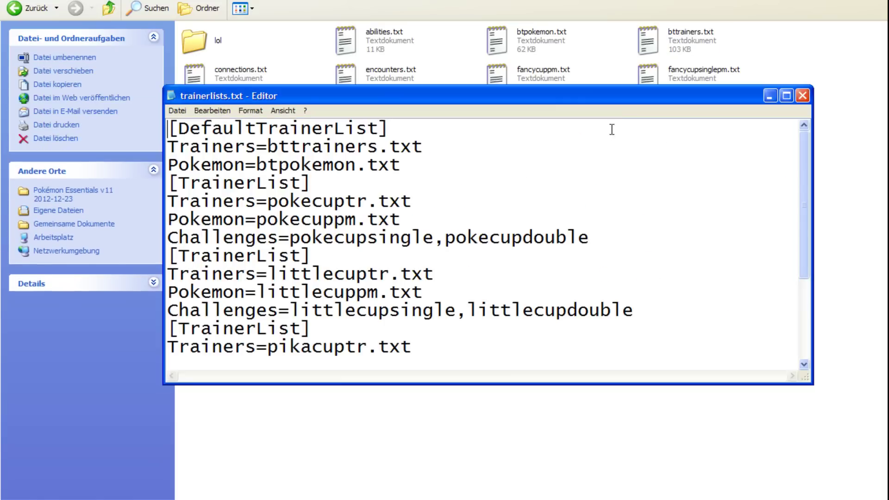
pyautogui.scroll(-3, 643, 153)
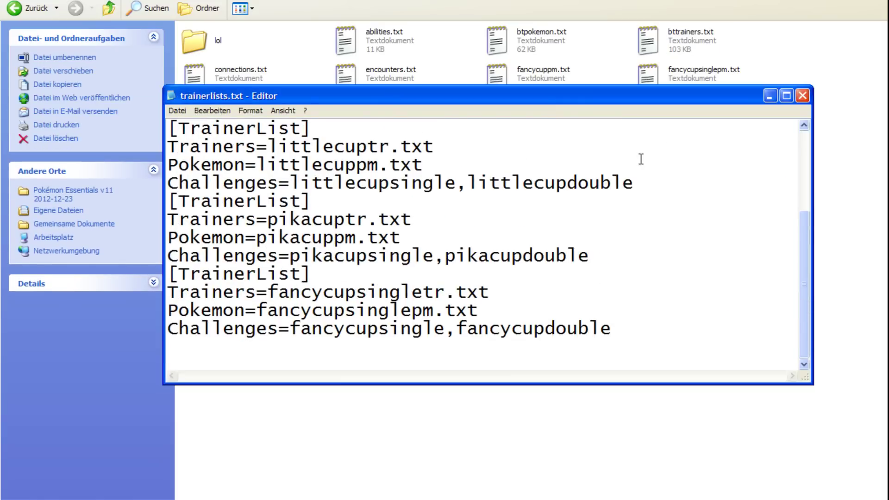
pyautogui.click(802, 96)
pyautogui.click(667, 345)
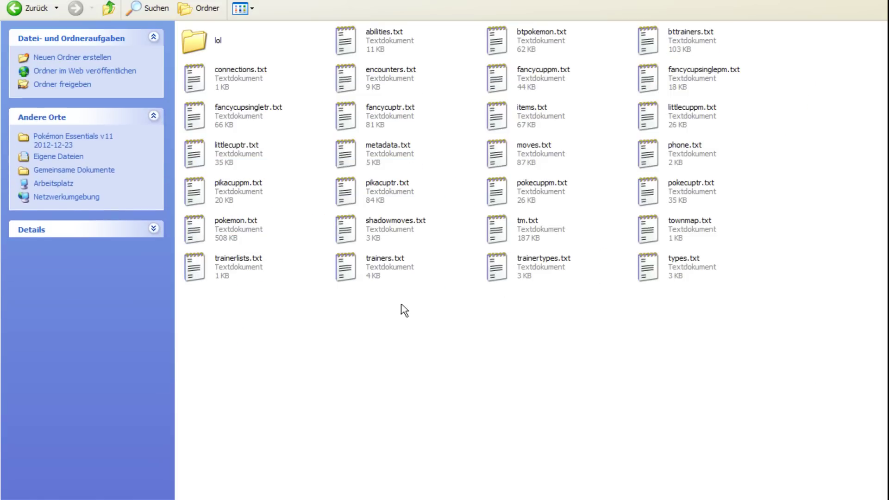
# Check the map connections in connections.txt and the Eschte and Route 1 points in townmap.txt, closing each file again.
pyautogui.doubleClick(230, 80)
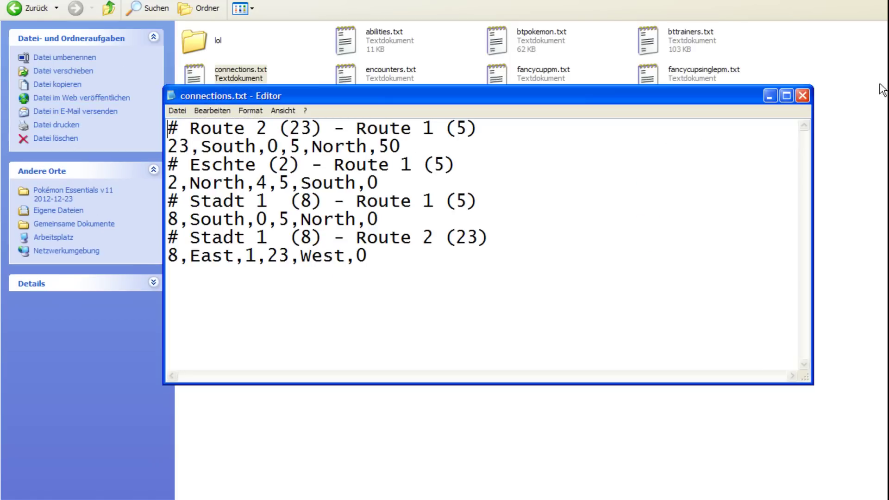
pyautogui.click(803, 96)
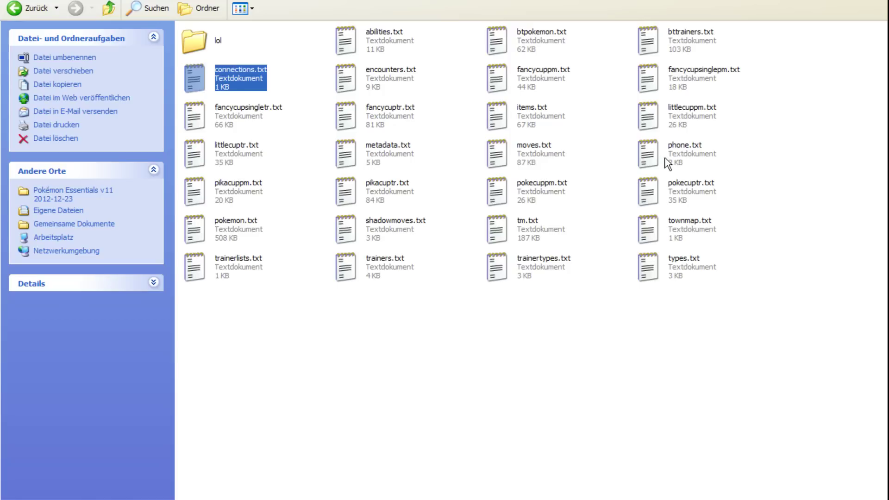
pyautogui.doubleClick(680, 241)
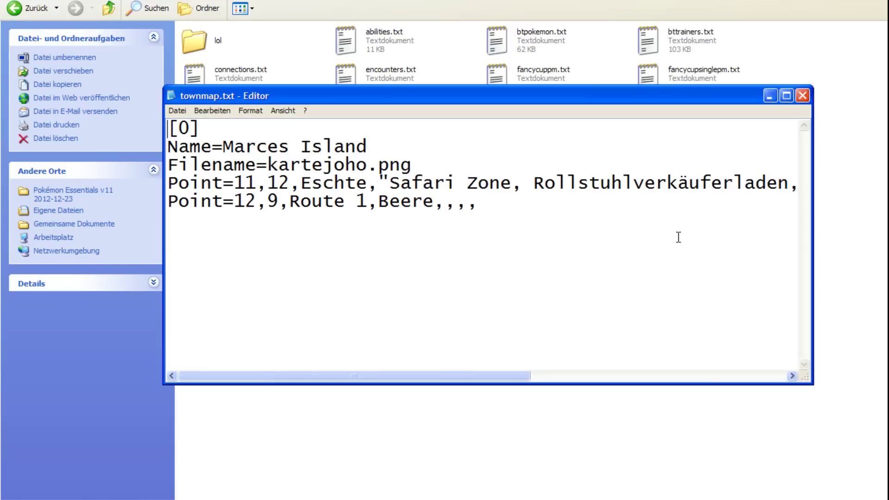
pyautogui.moveTo(497, 376); pyautogui.dragTo(678, 376)
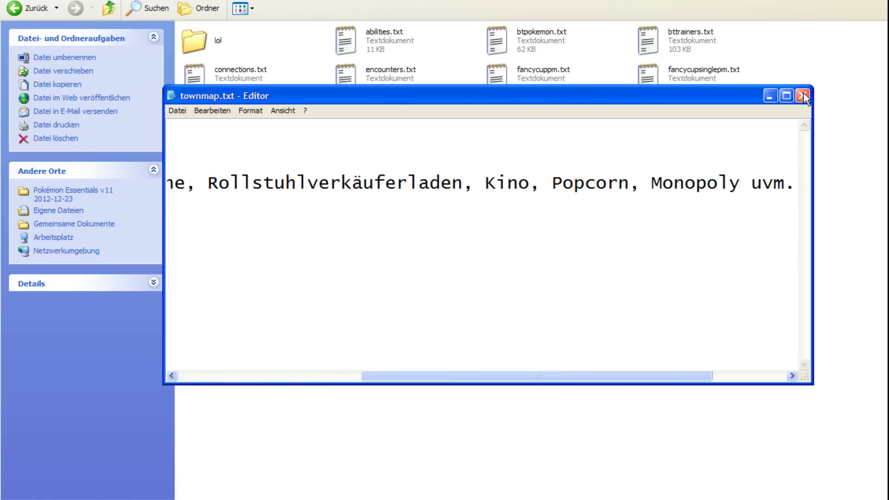
pyautogui.click(804, 97)
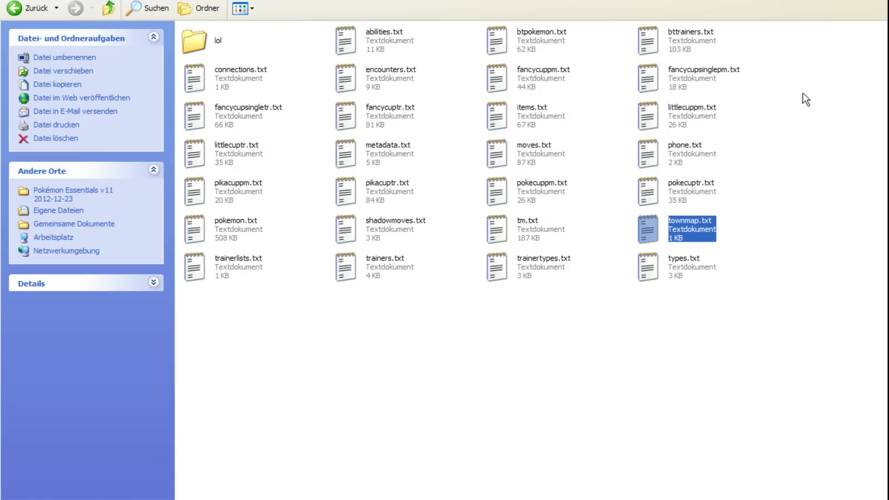
# Switch to the town map editor in the browser and review the Marces Island map and its townmap.txt section.
pyautogui.click(644, 320)
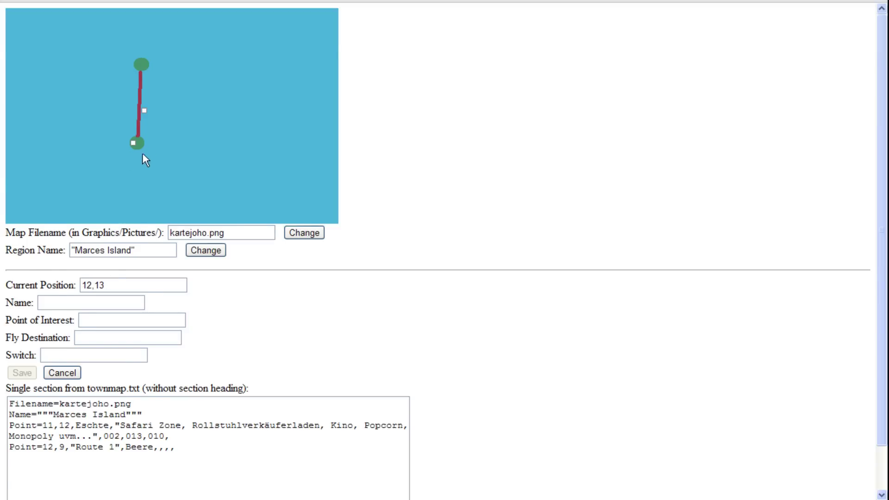
pyautogui.scroll(-1, 131, 178)
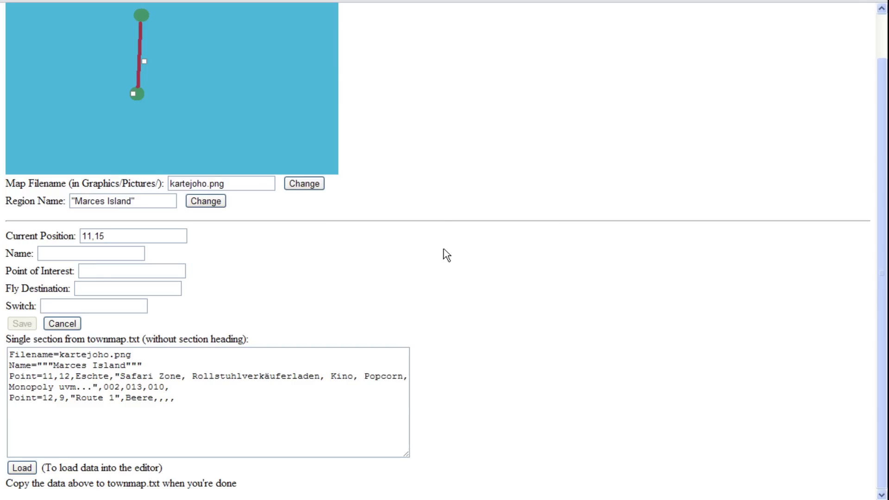
pyautogui.scroll(1, 447, 255)
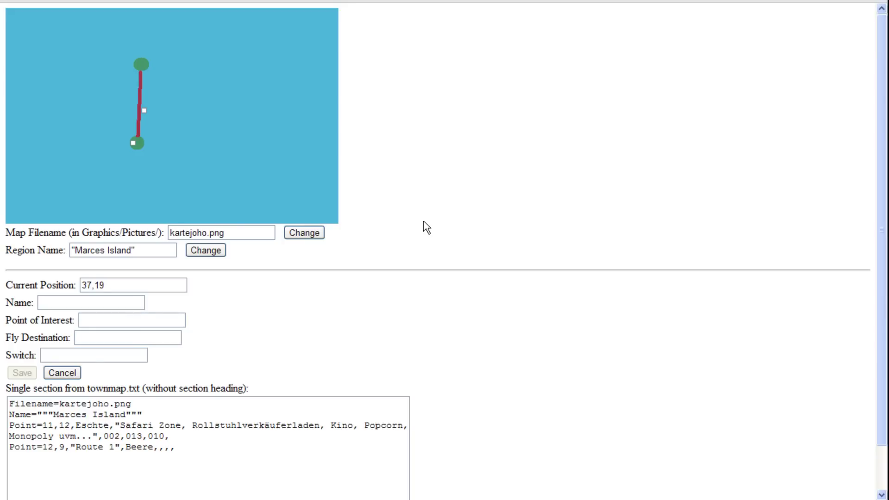